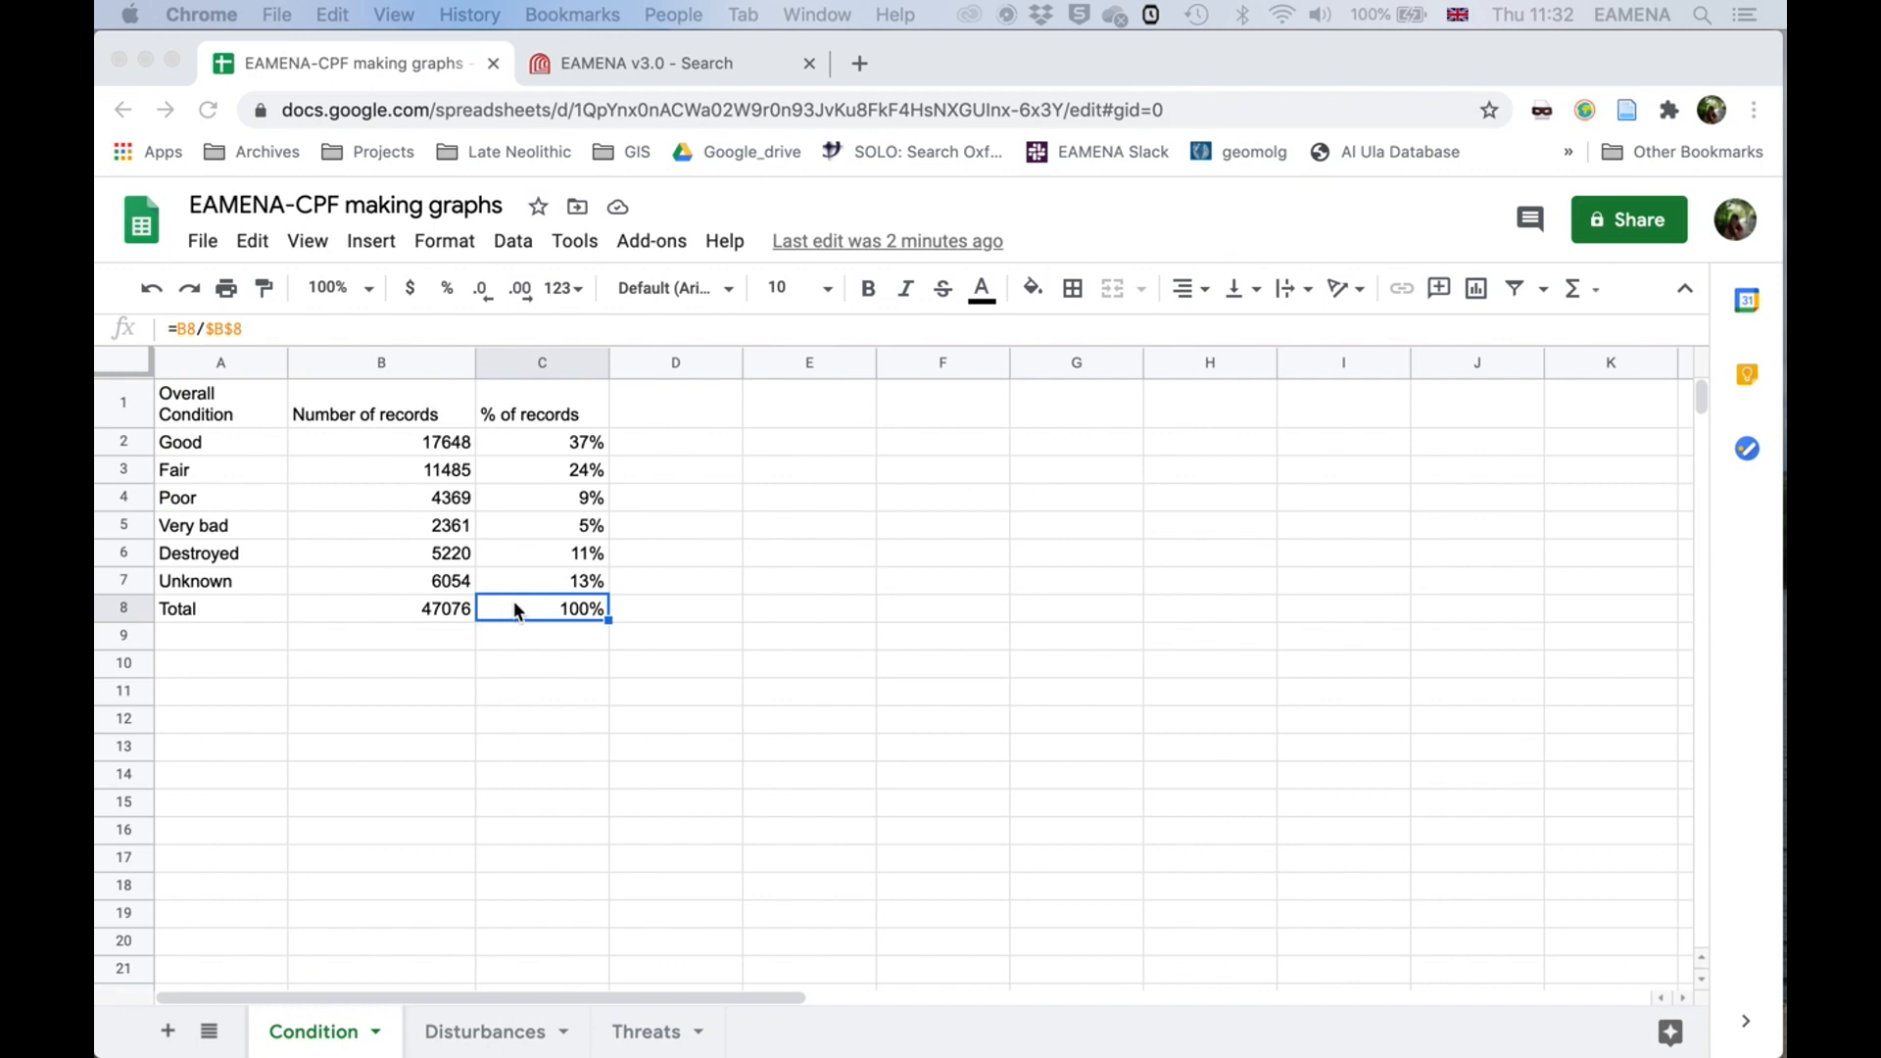
Step: Insert a chart from the Overall Condition categories in A1:A7 and the % of records values in C1:C7, leaving out the Total row
click(231, 401)
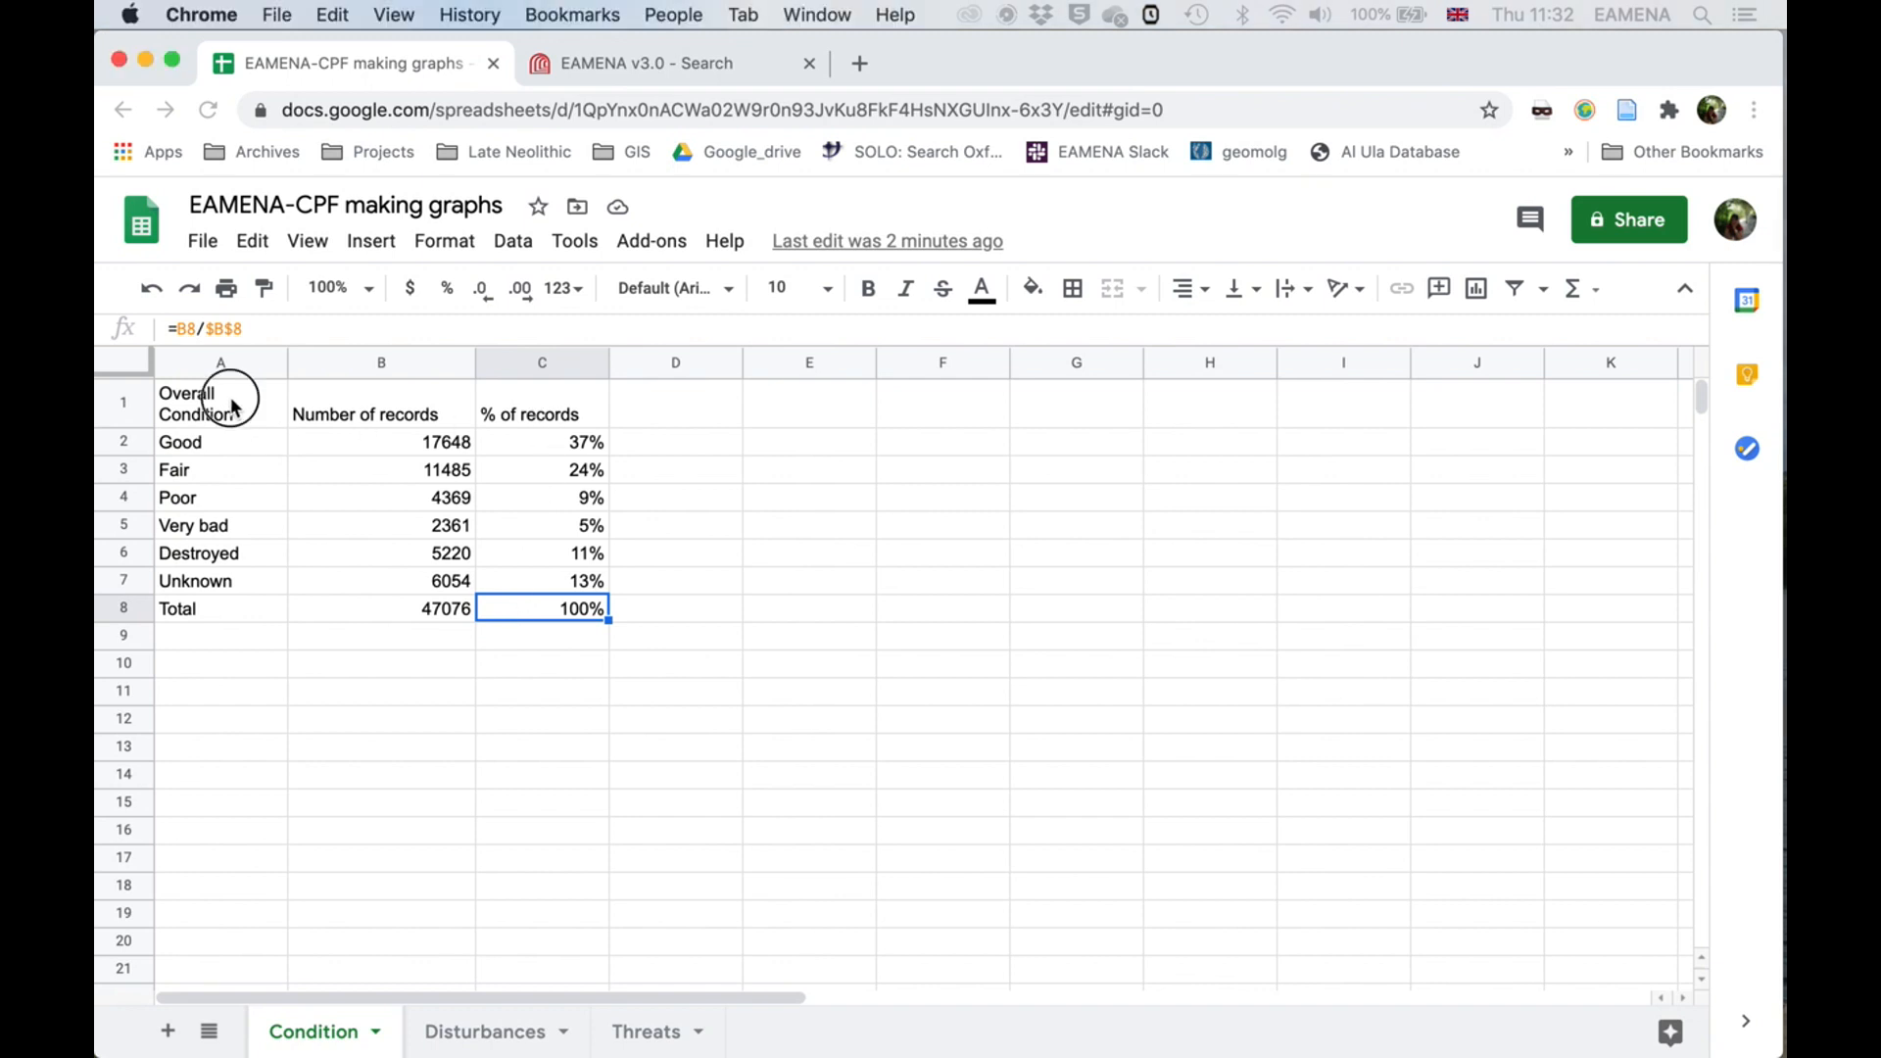
click(232, 408)
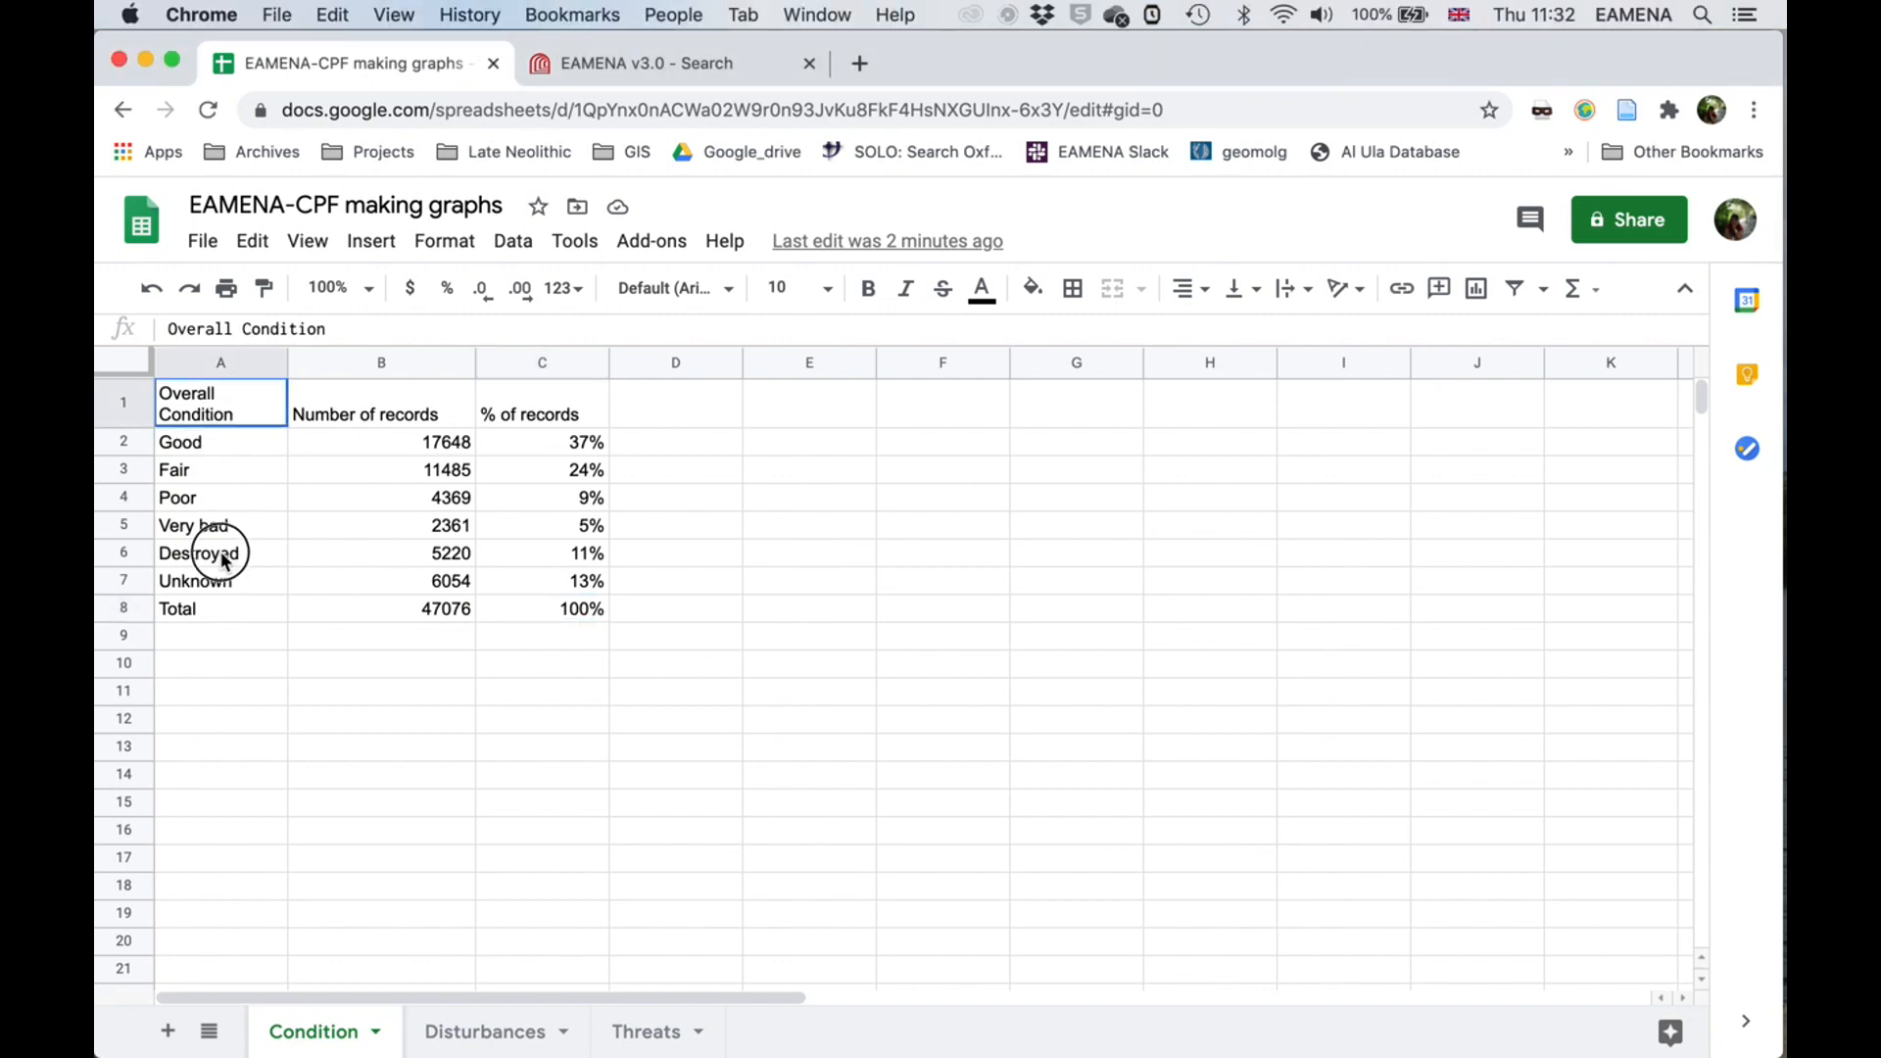
drag(221, 553, 219, 588)
click(219, 588)
drag(236, 404, 215, 588)
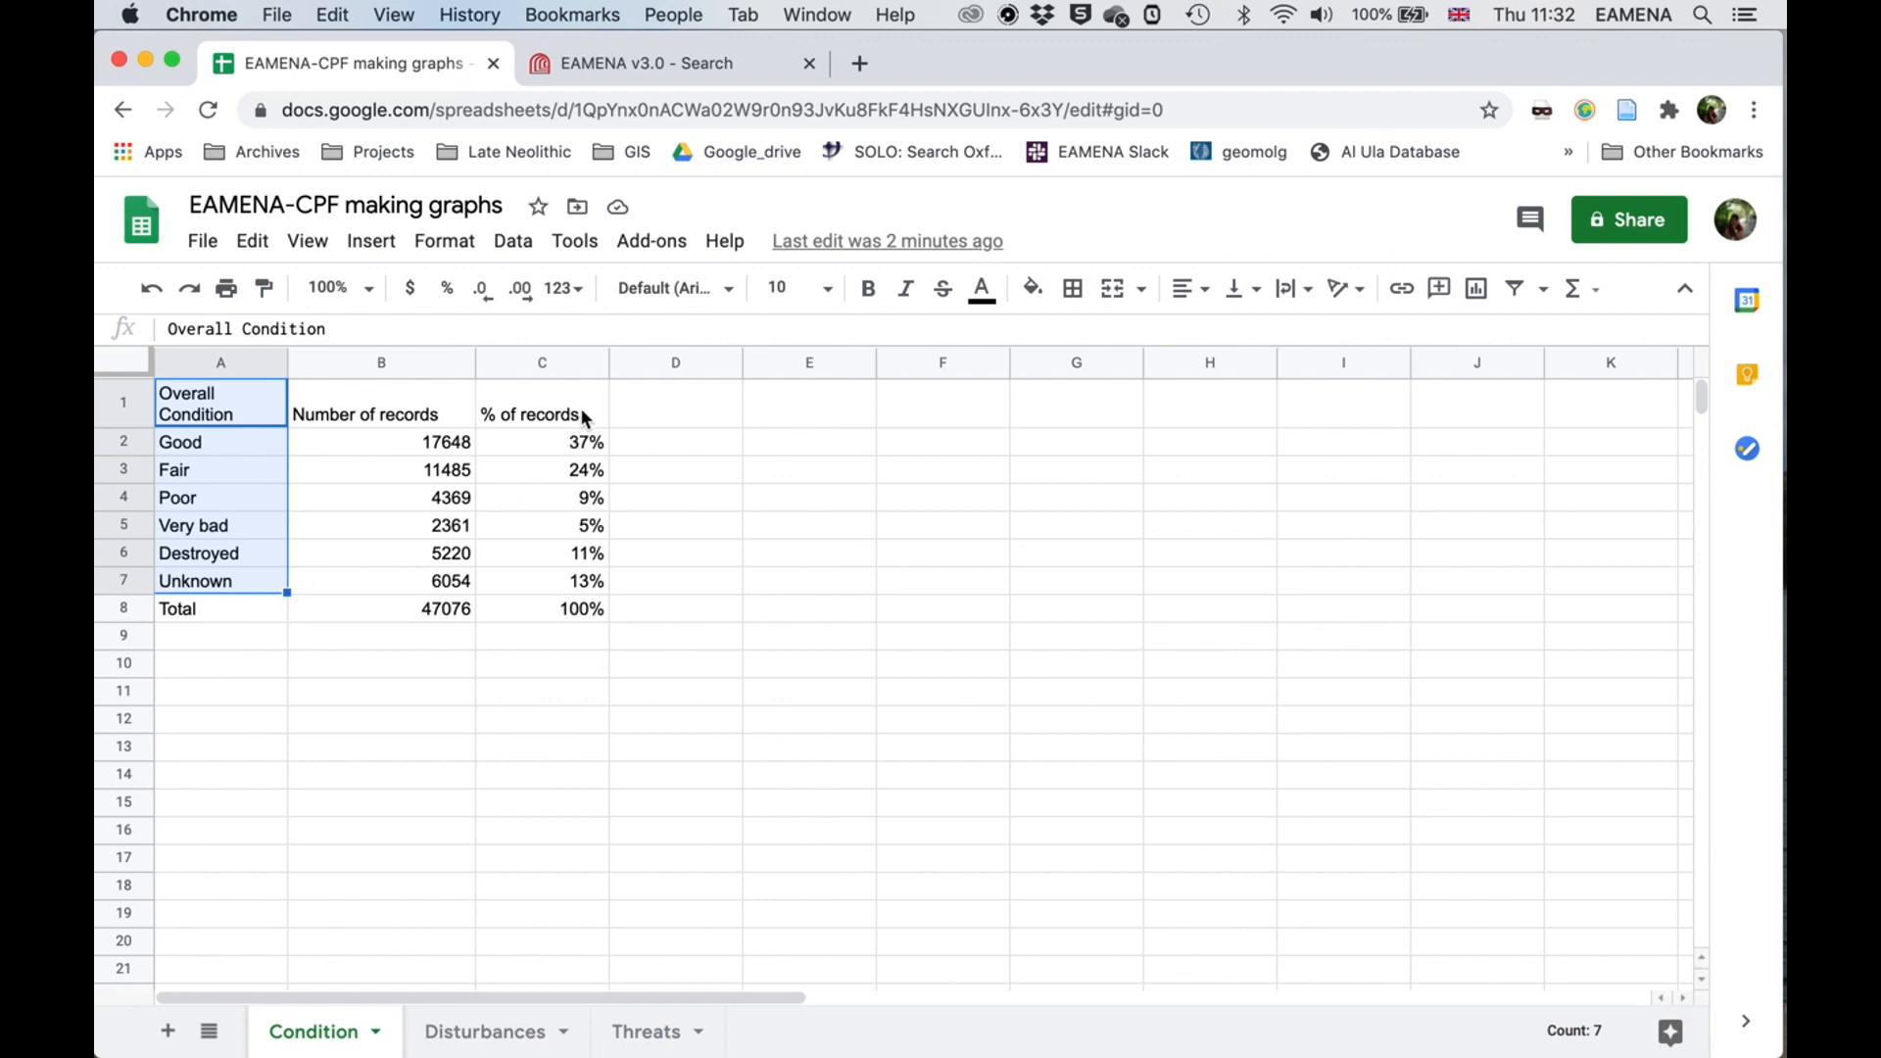
drag(570, 407, 560, 586)
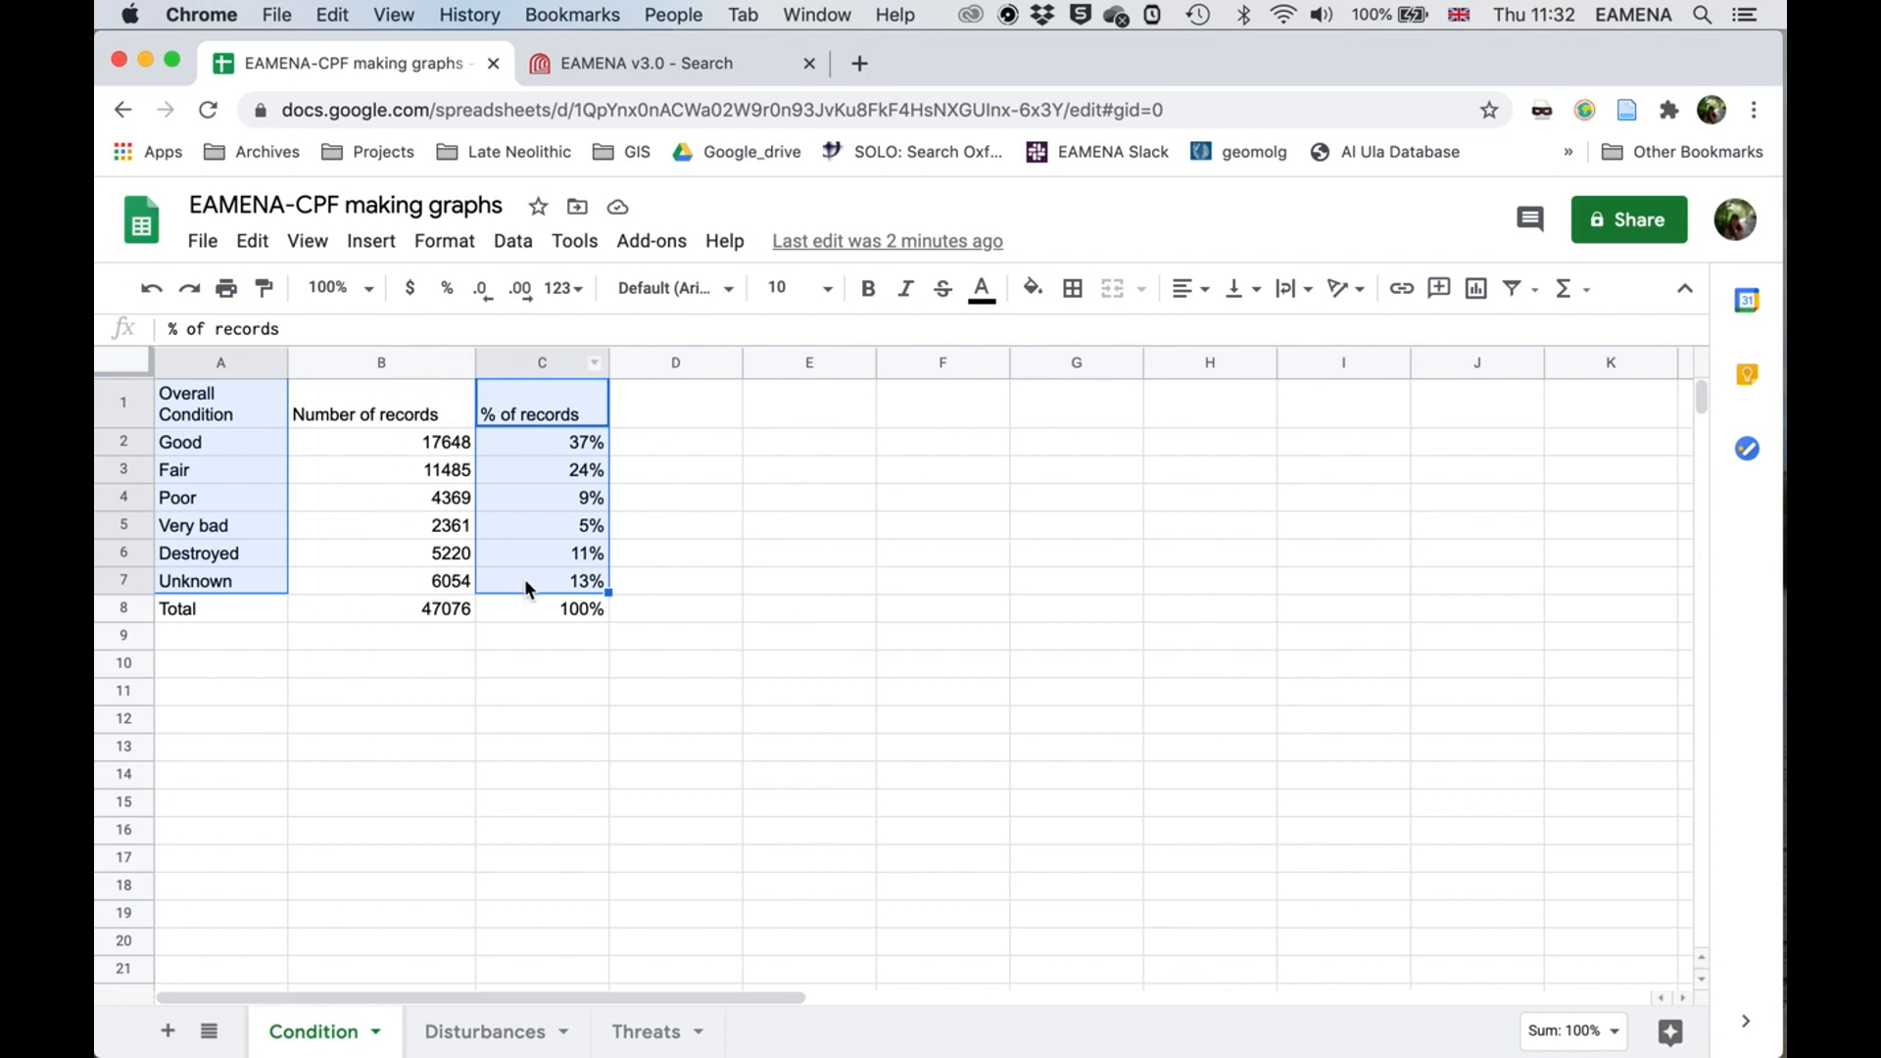
click(379, 245)
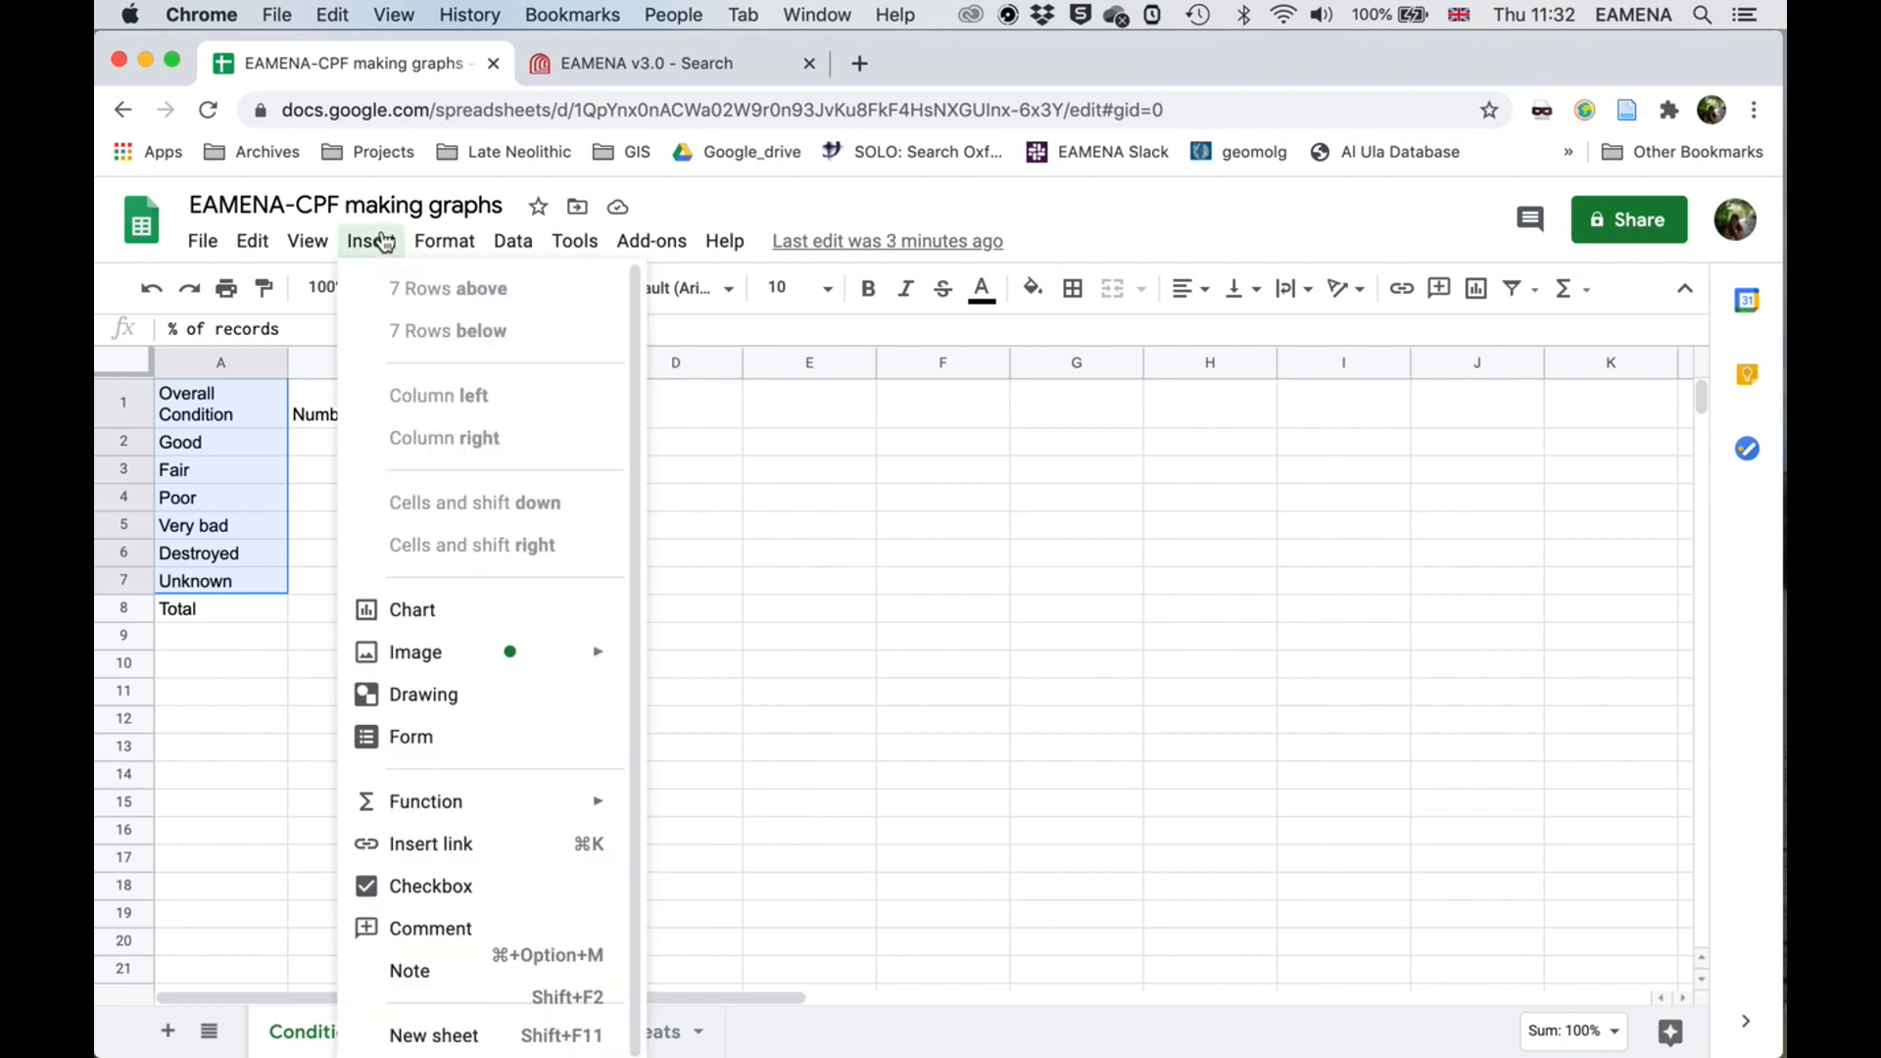
click(440, 611)
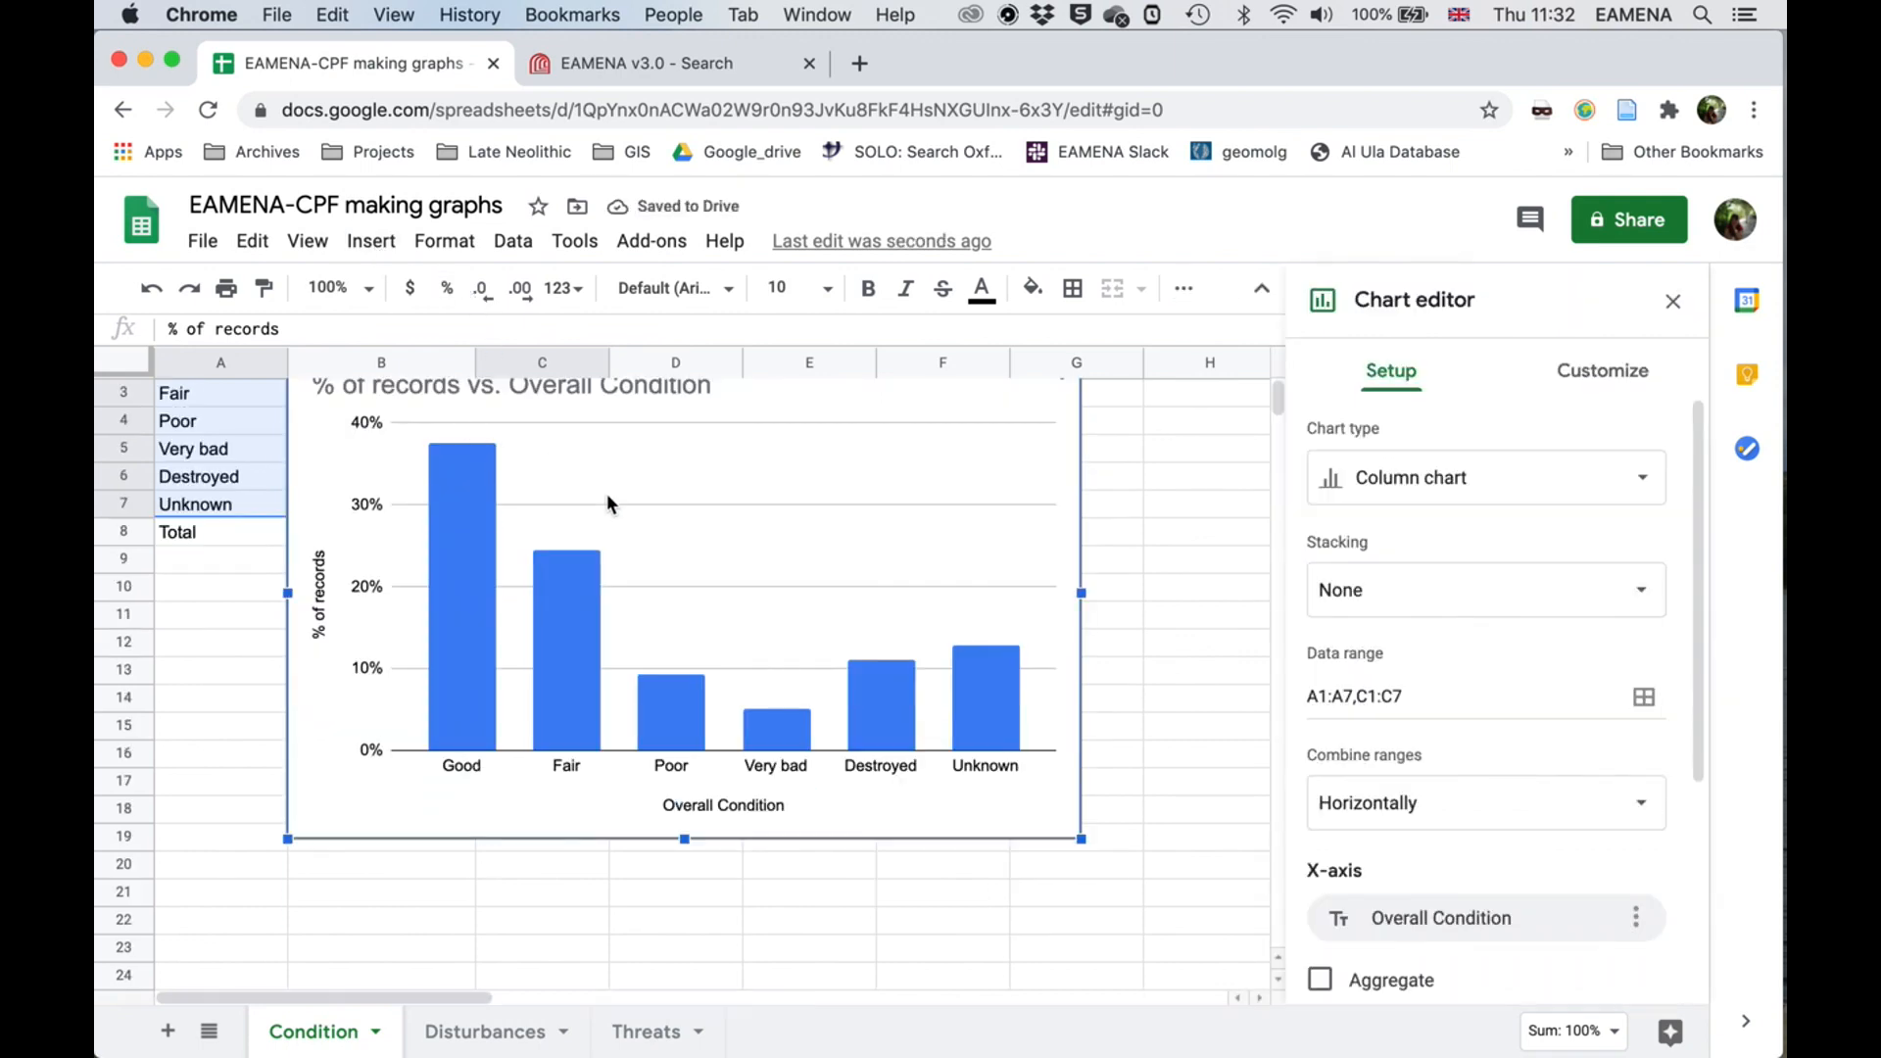
scroll(725, 607, up, 2)
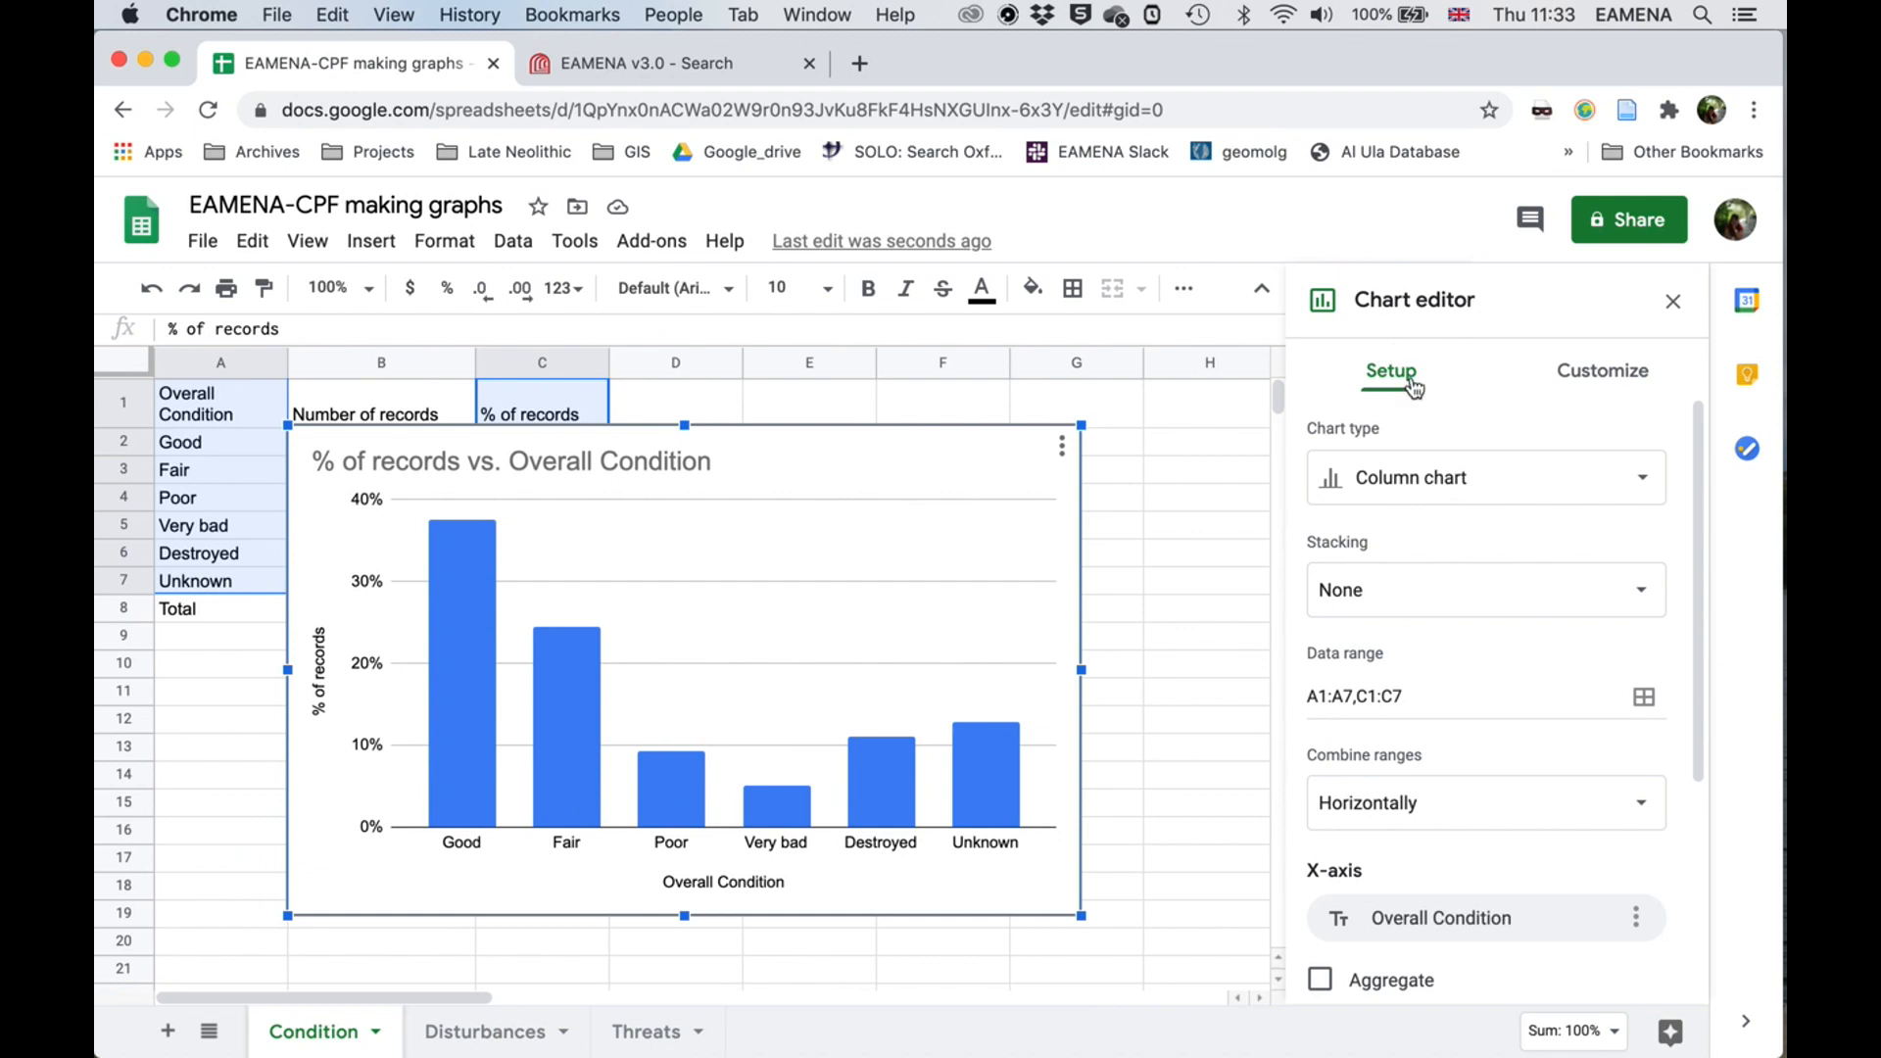
Step: Examine the chart's own options and the chart types offered for the selected data
mouse_move(1706, 520)
mouse_down()
mouse_move(1705, 580)
mouse_move(1709, 519)
mouse_up()
click(1061, 450)
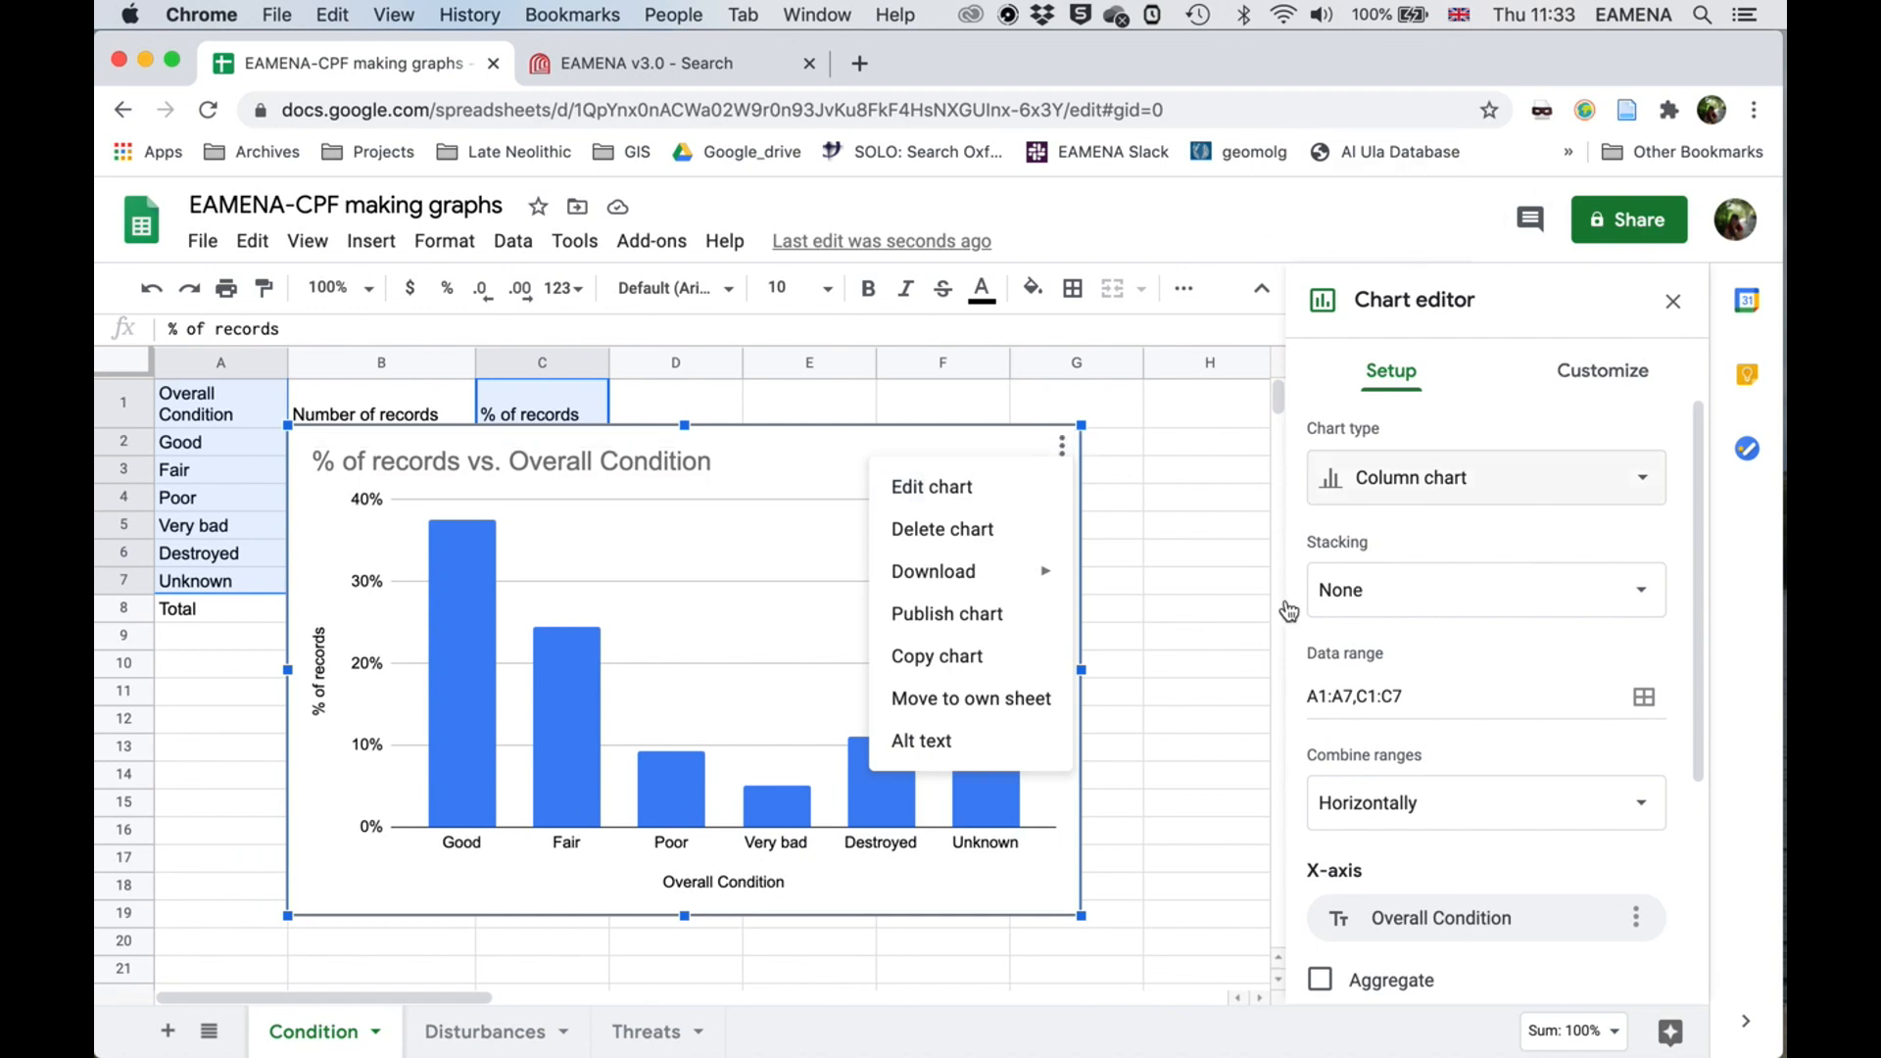
click(1531, 296)
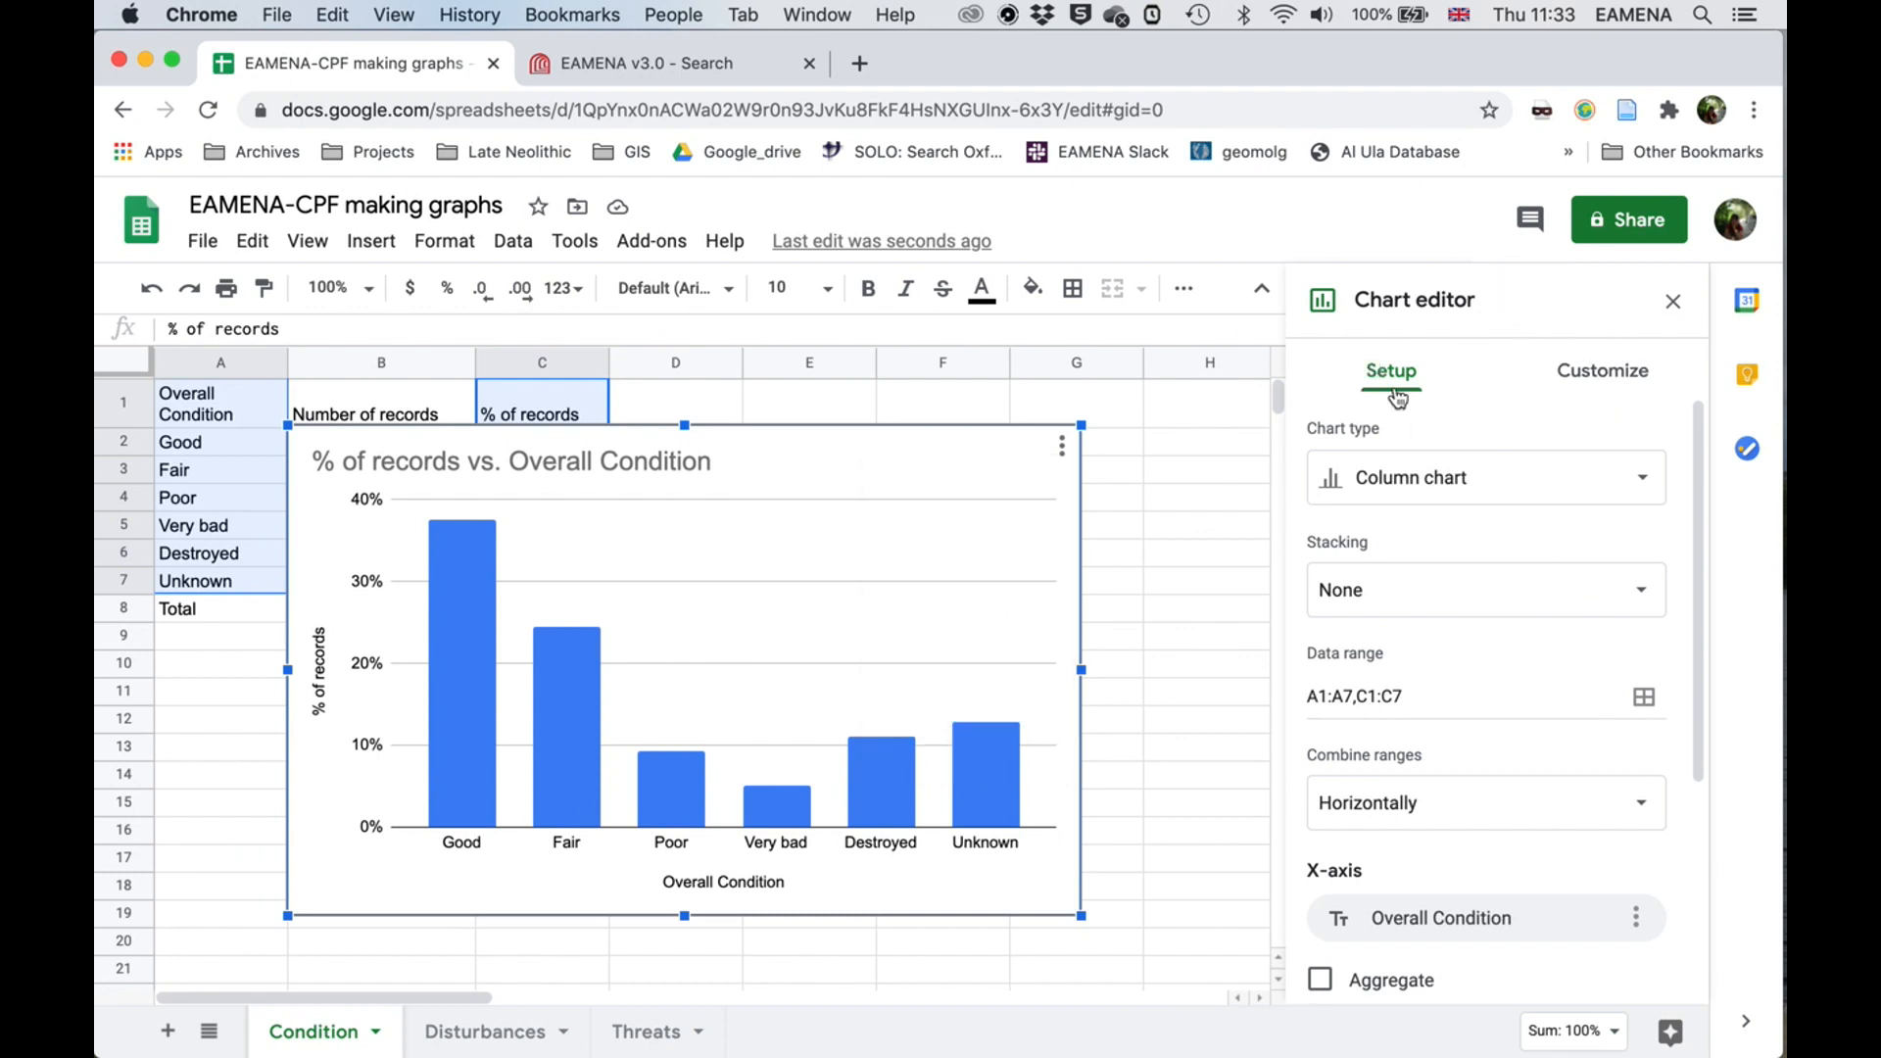
click(1651, 485)
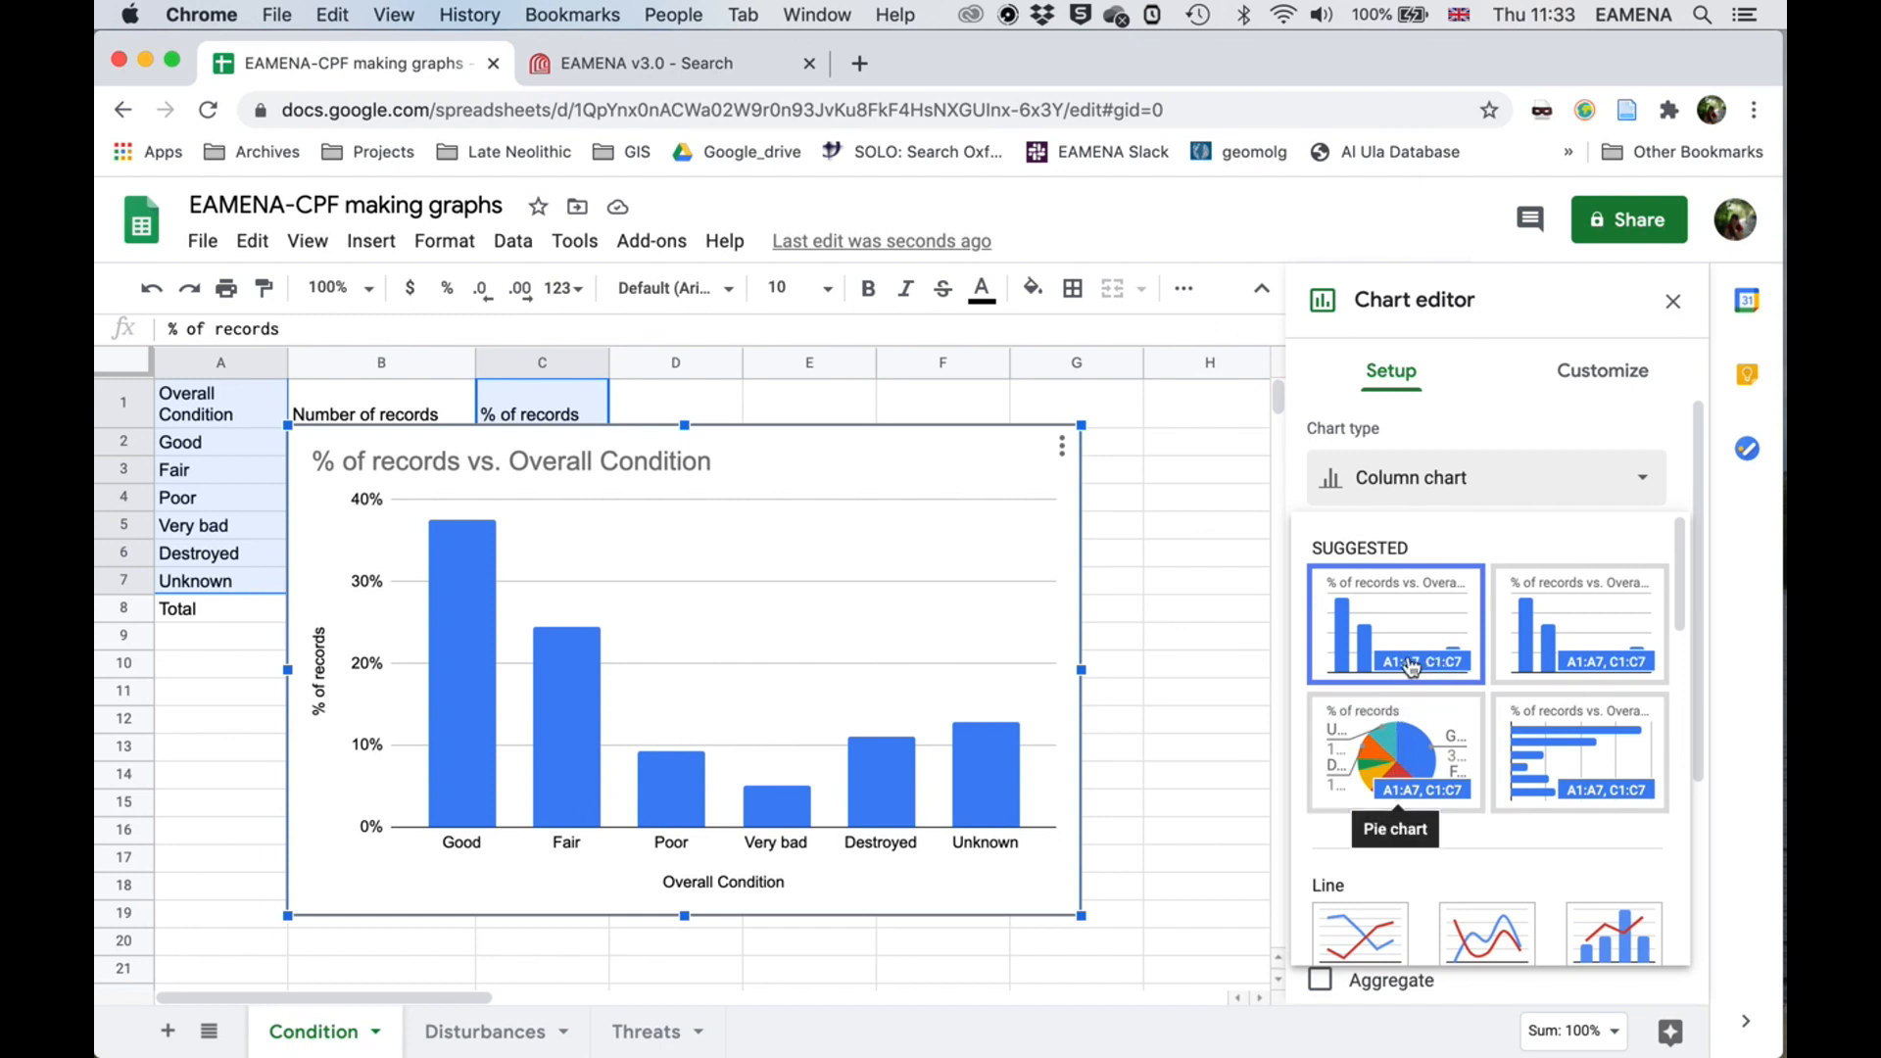
scroll(1674, 499, down, 5)
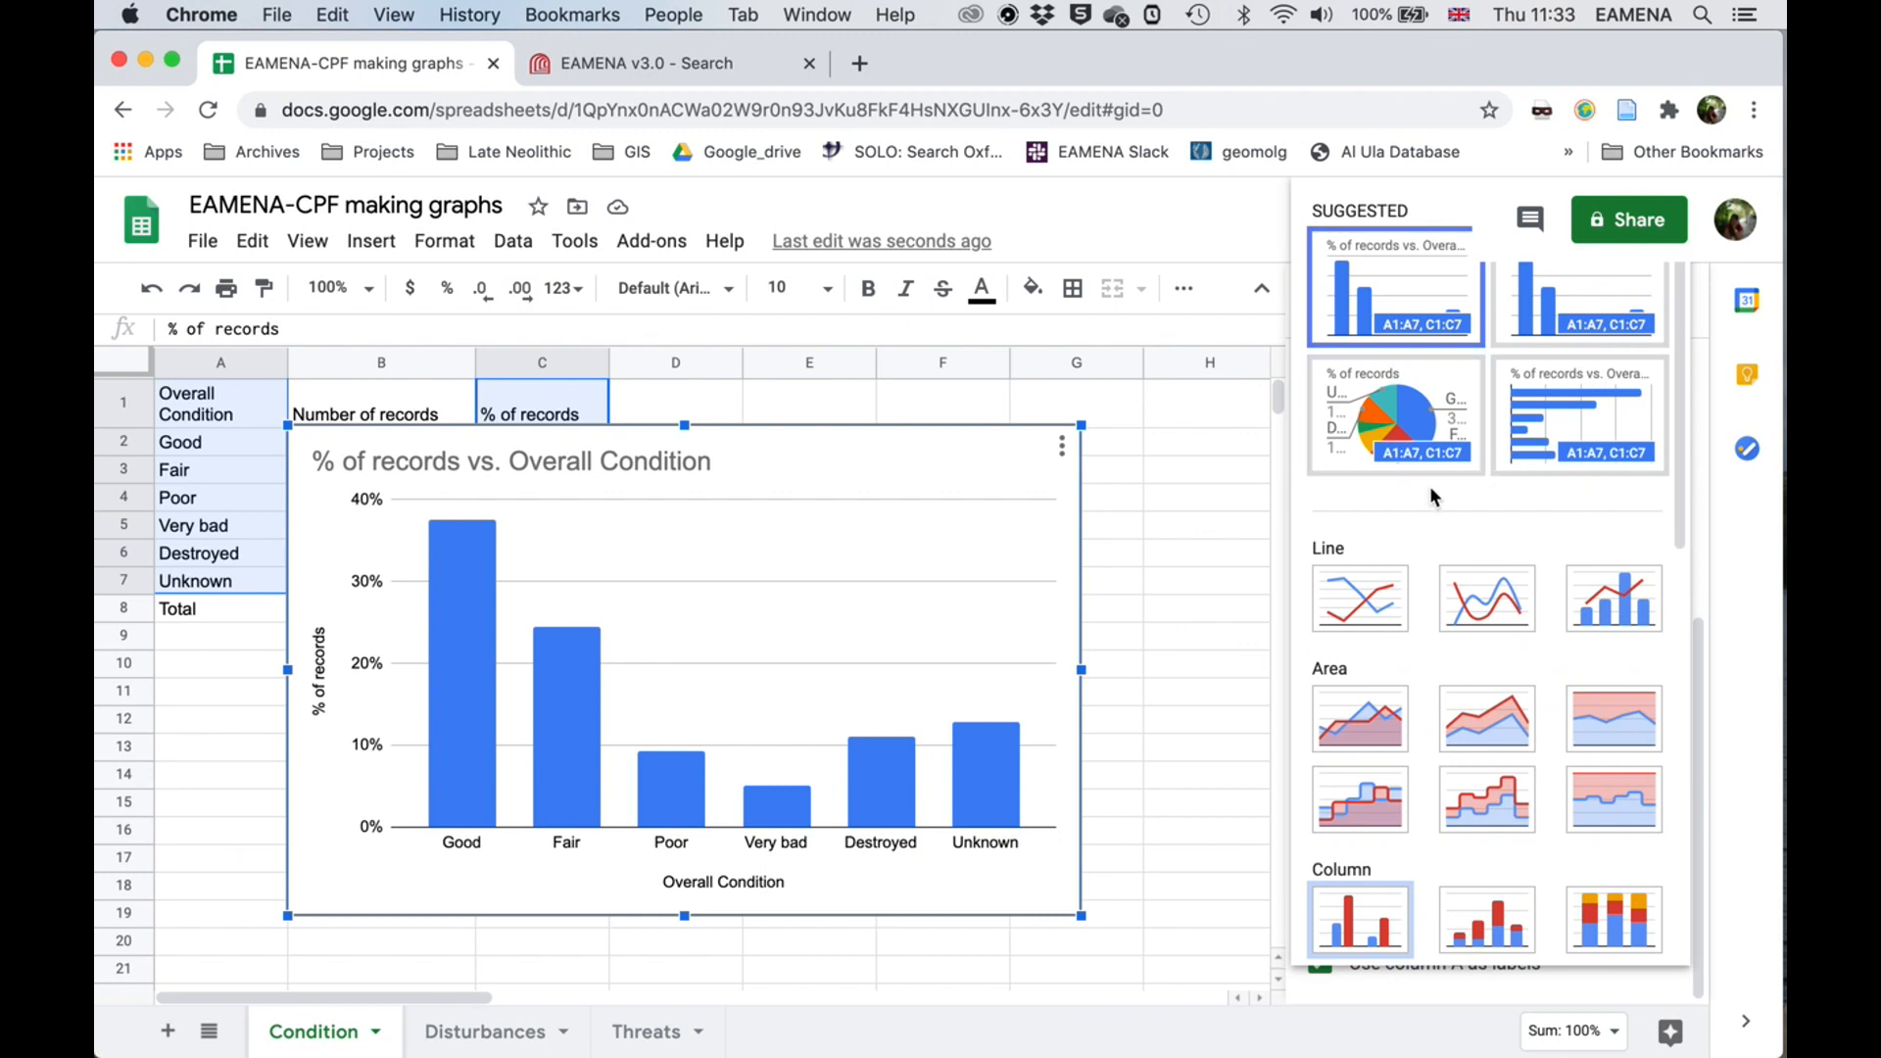
click(1700, 632)
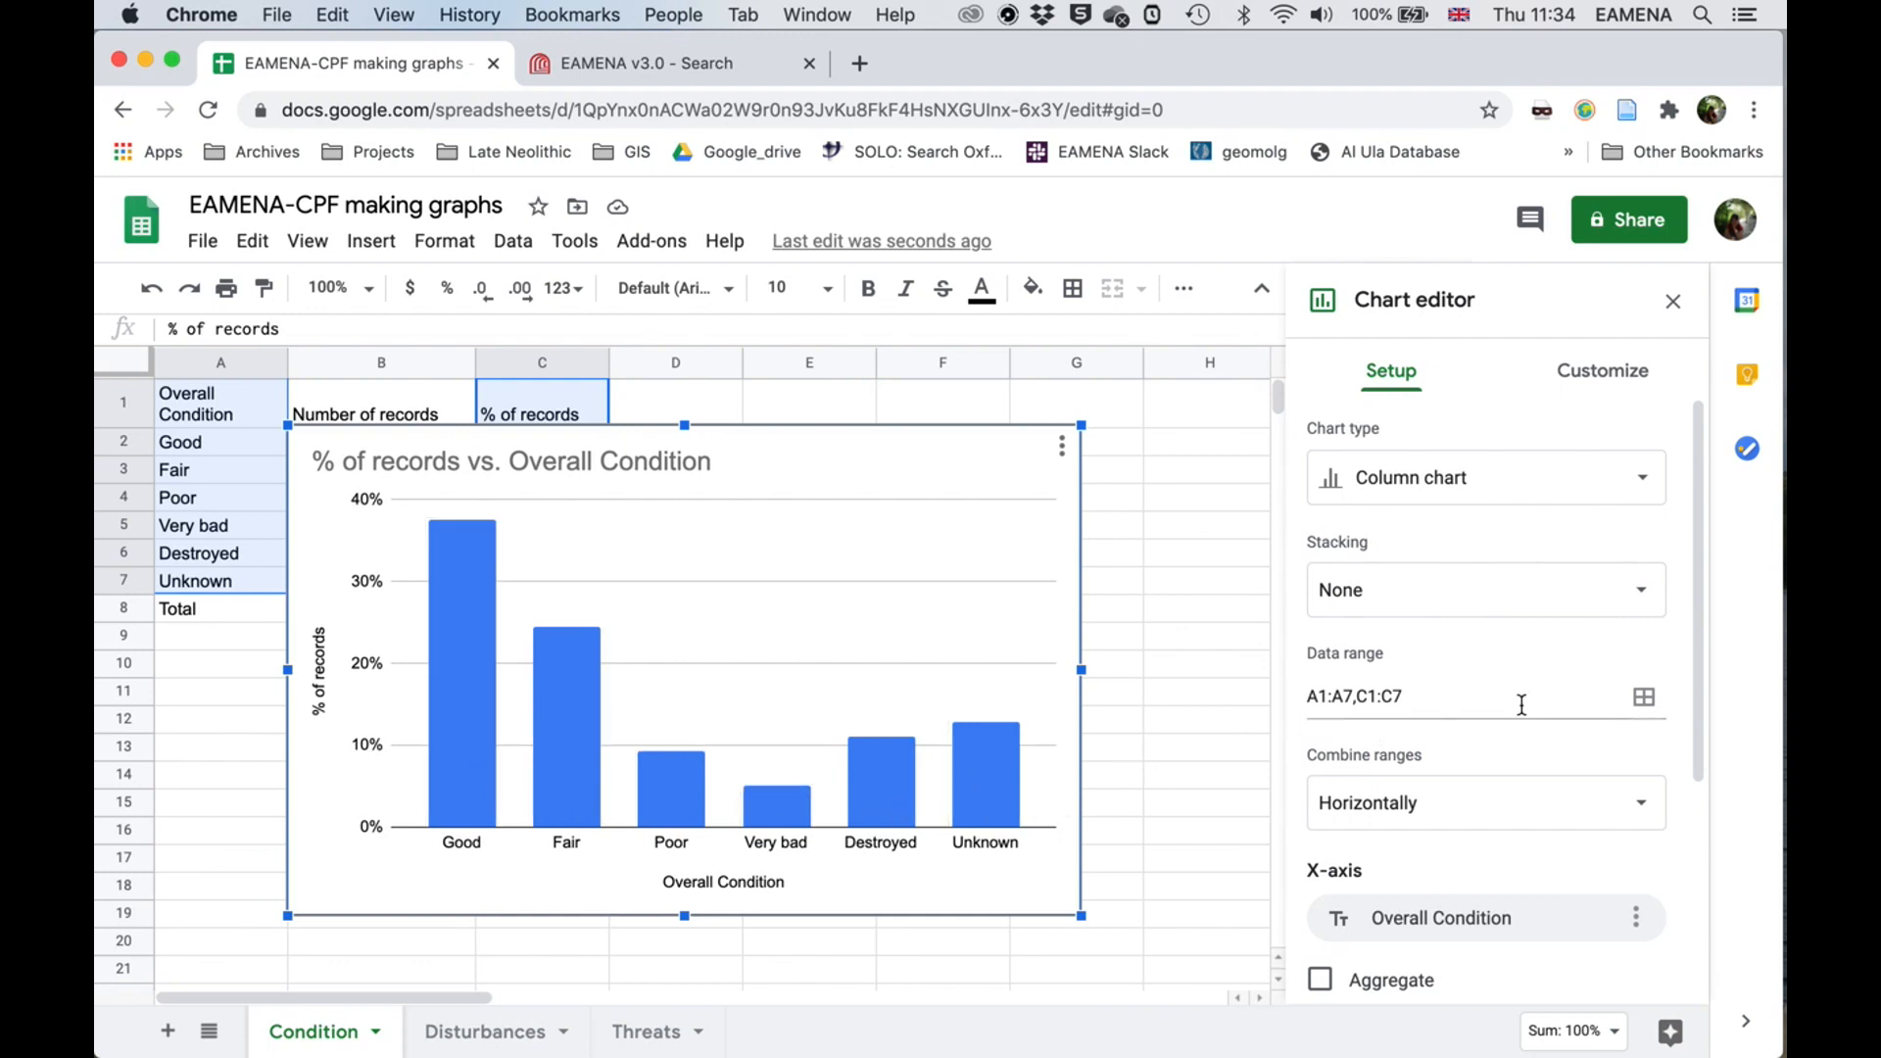
click(1644, 700)
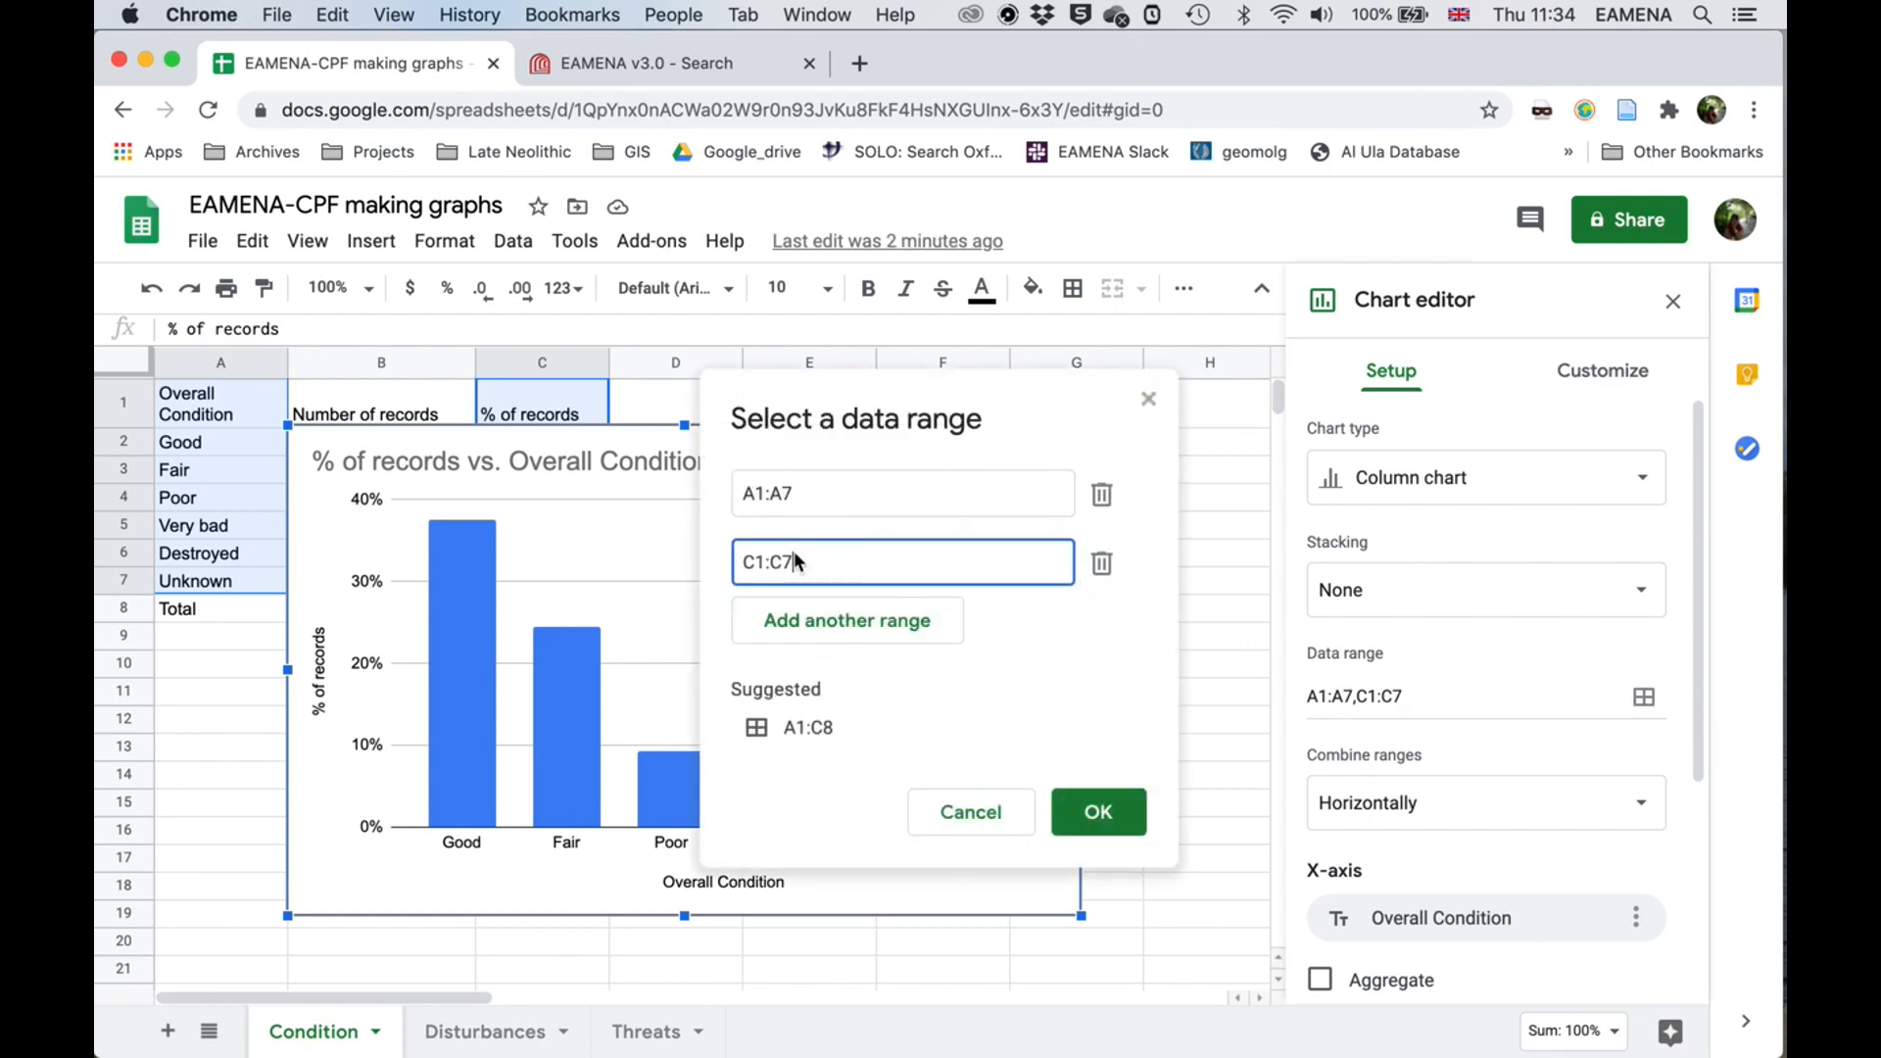
click(819, 618)
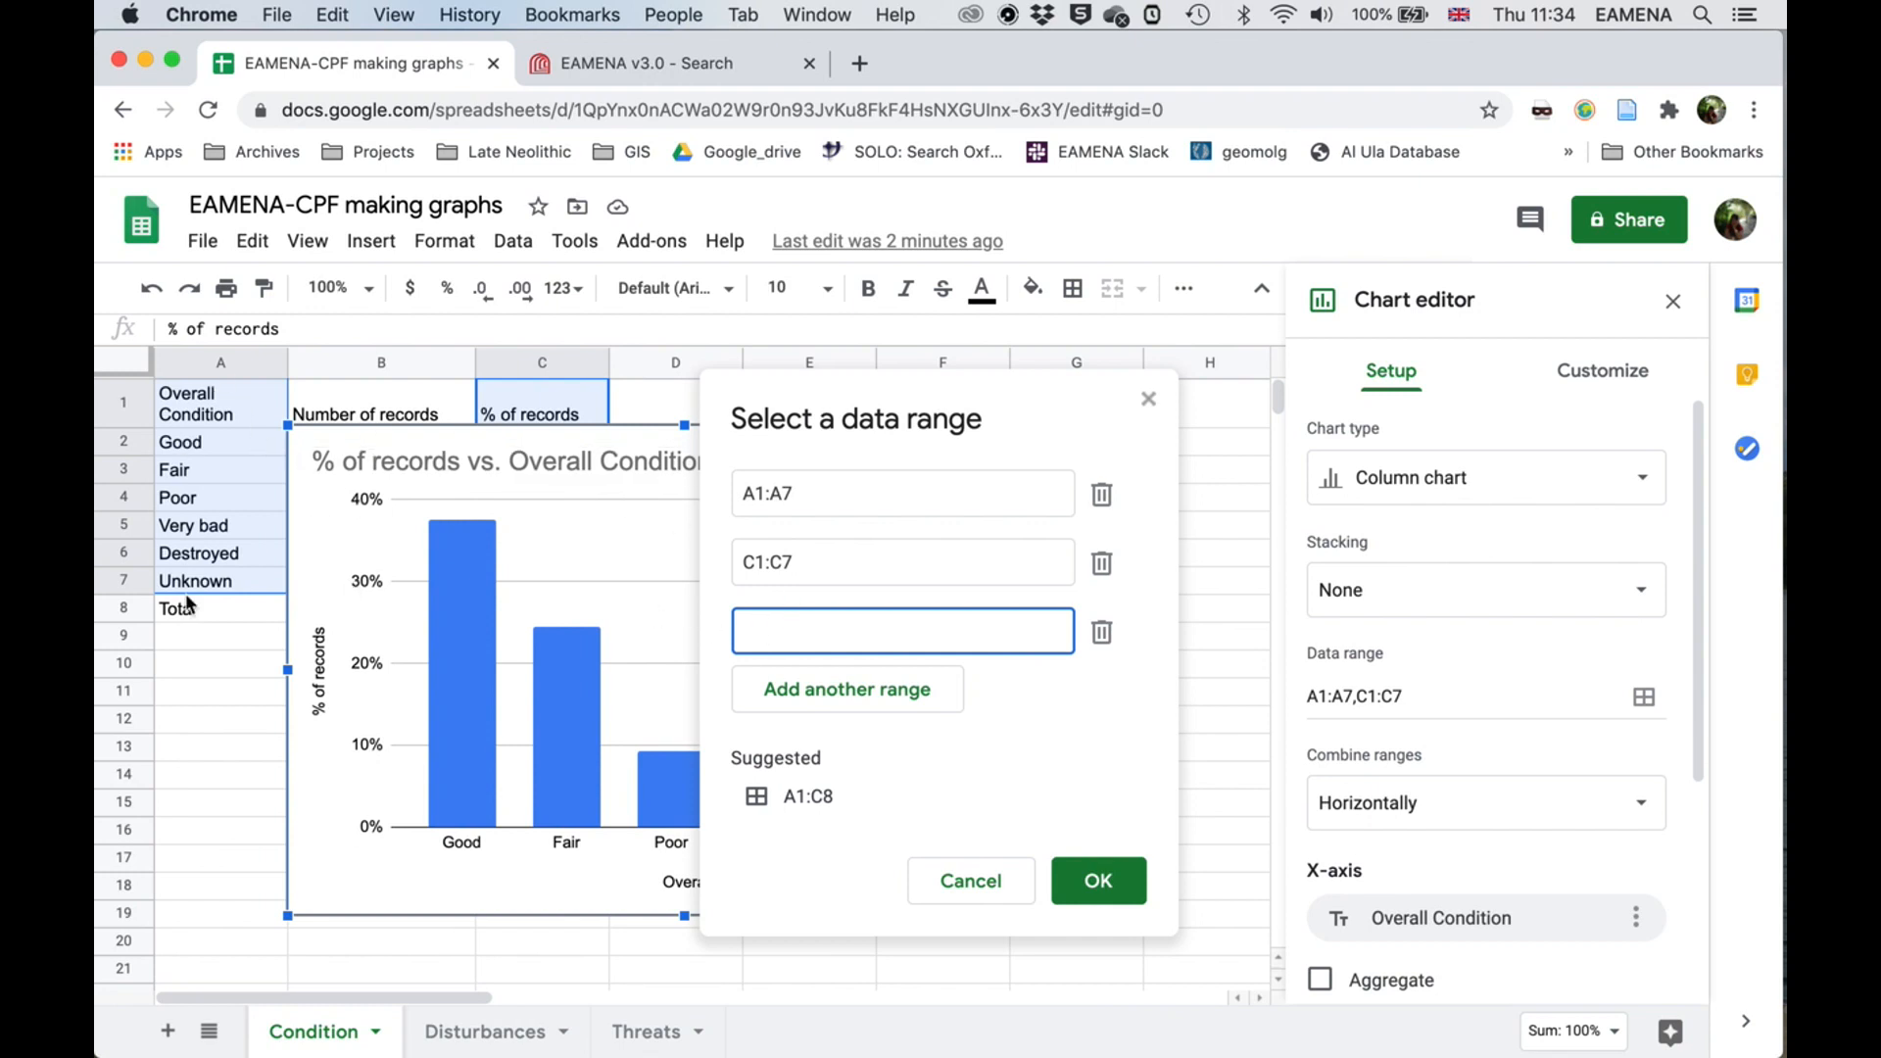
click(965, 877)
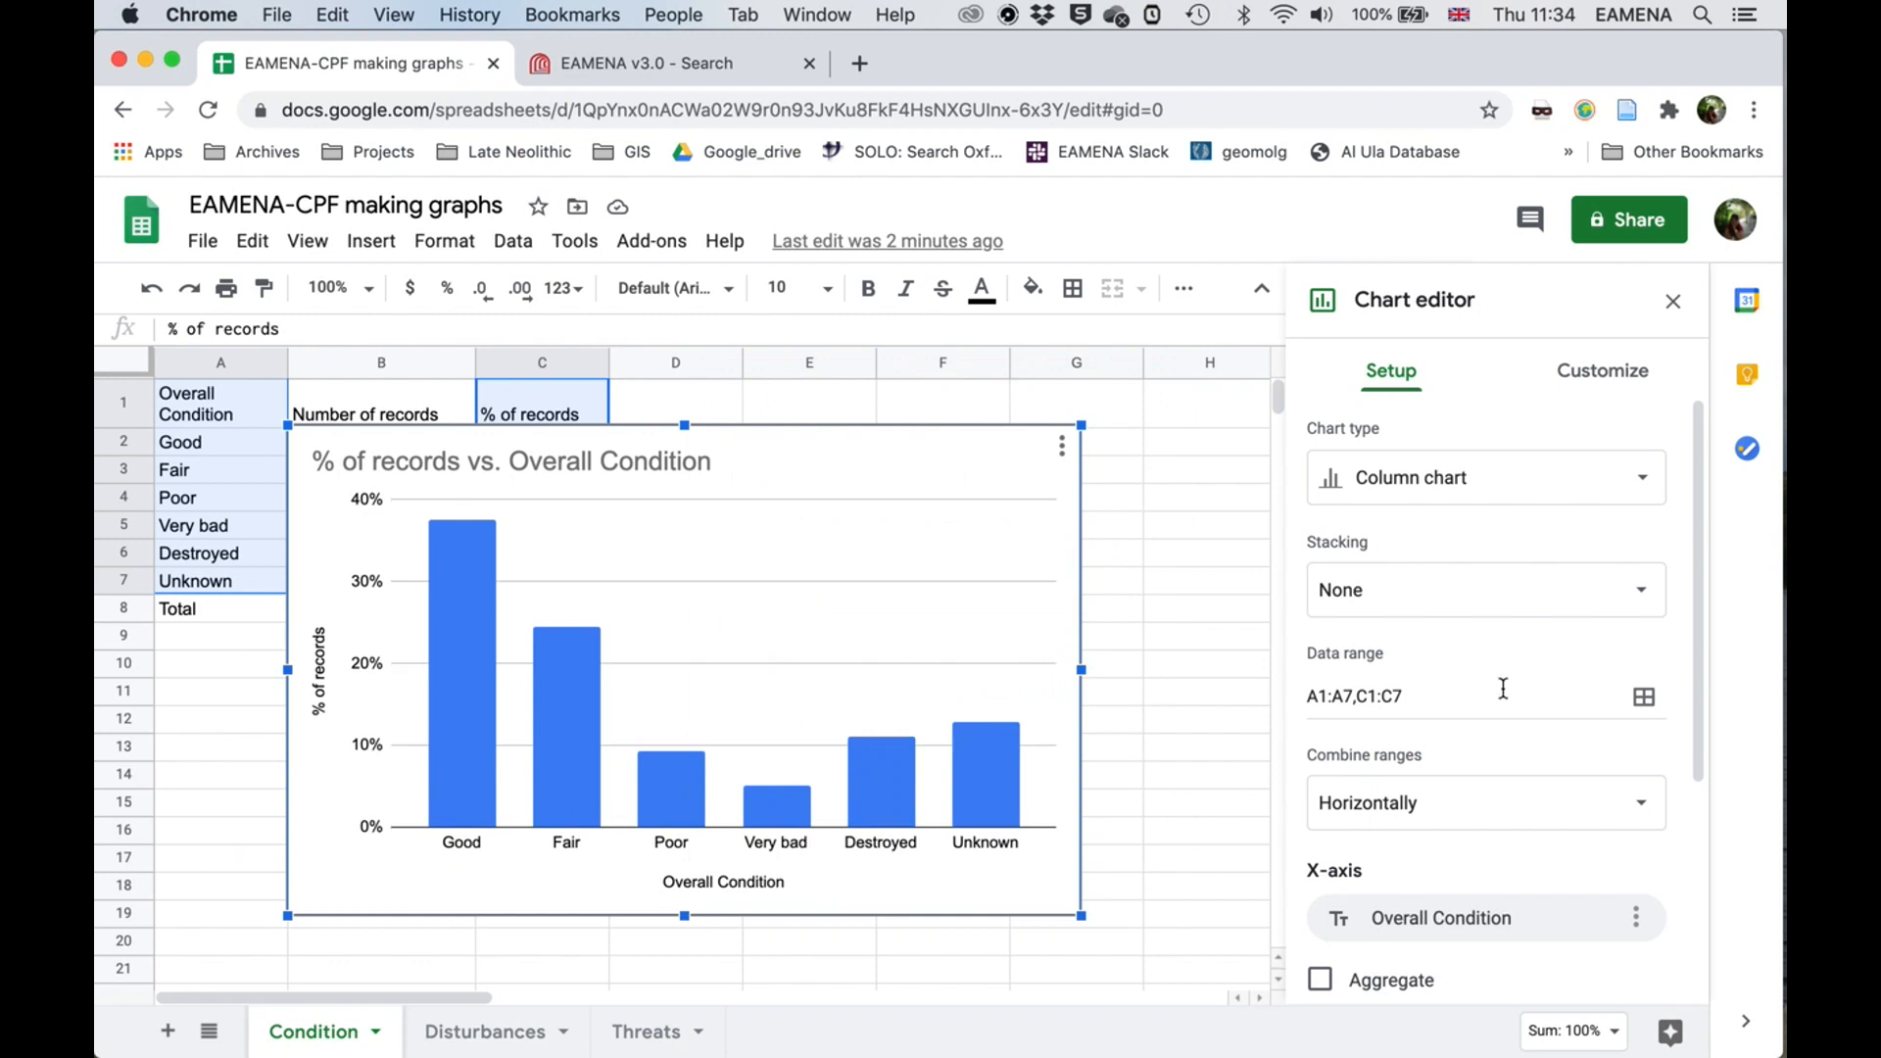
Step: Review the chart's setup options, including range combination, the Overall Condition X-axis, the % of records series and the header and label settings
scroll(1636, 759, down, 3)
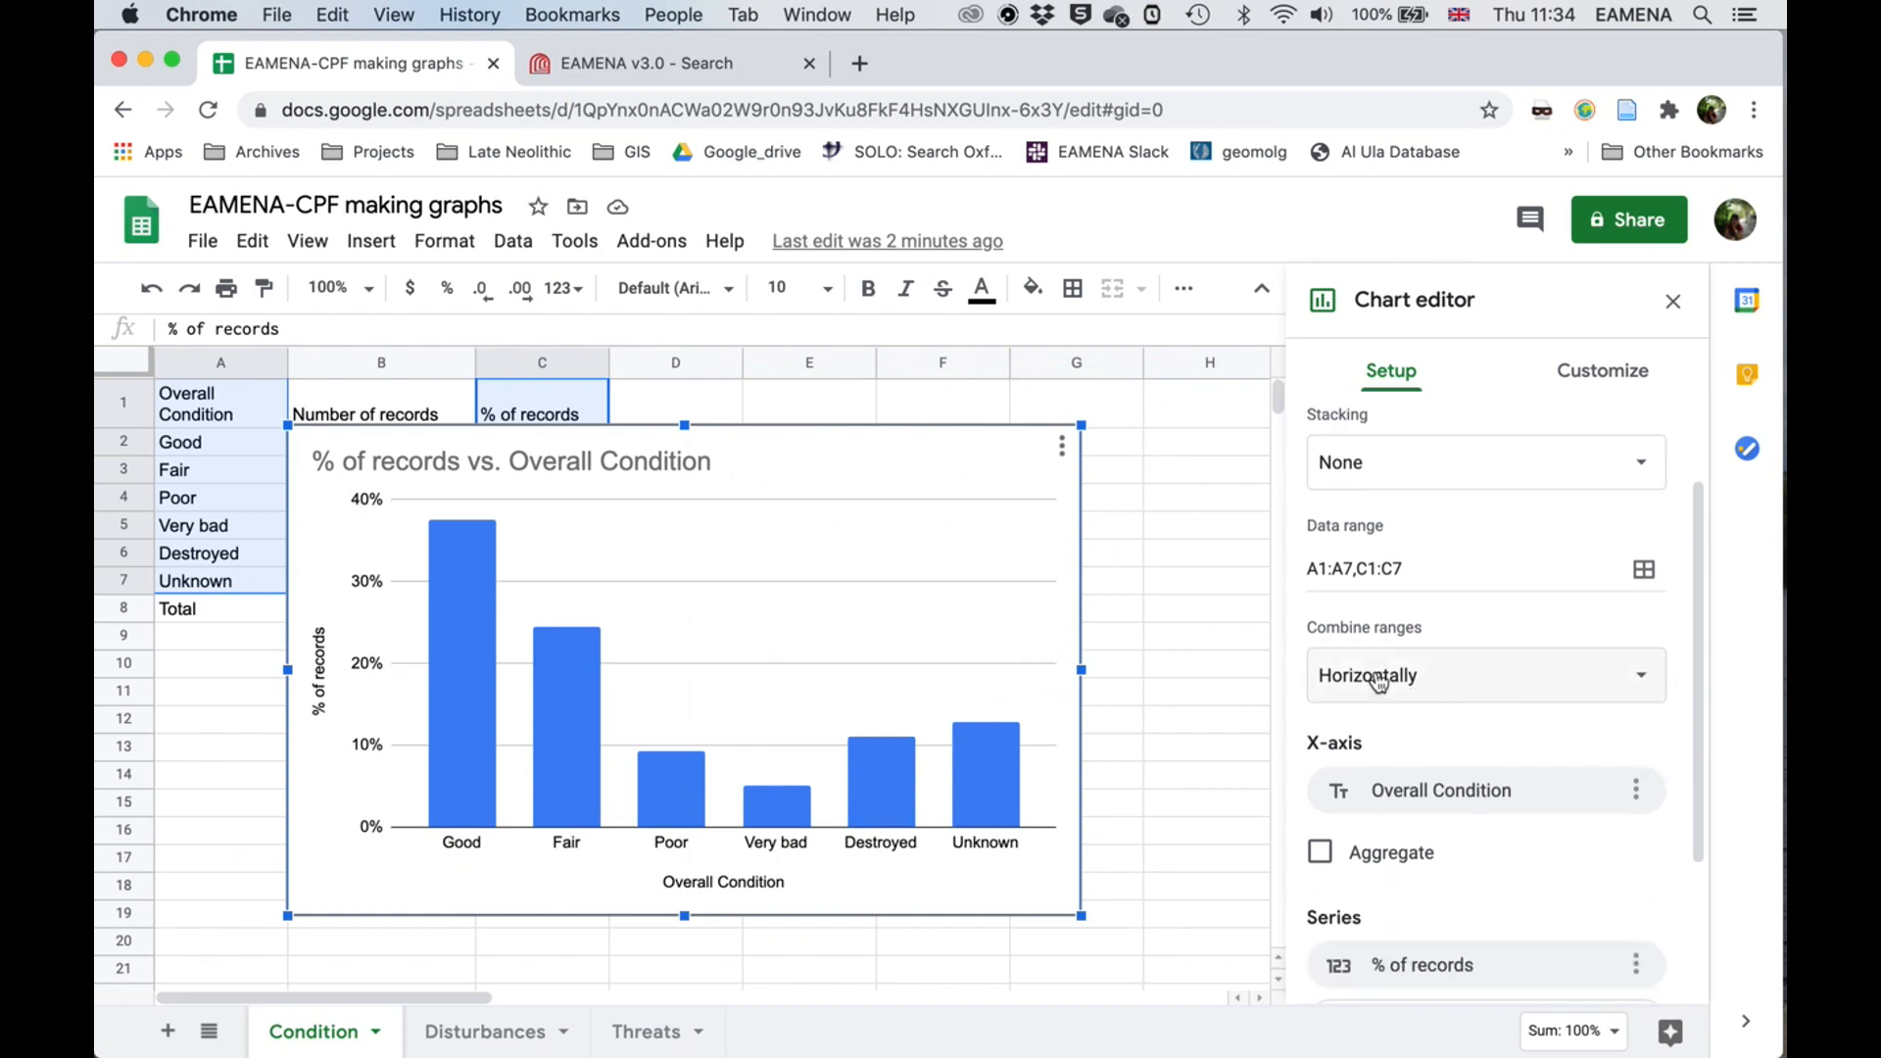
scroll(1470, 686, down, 3)
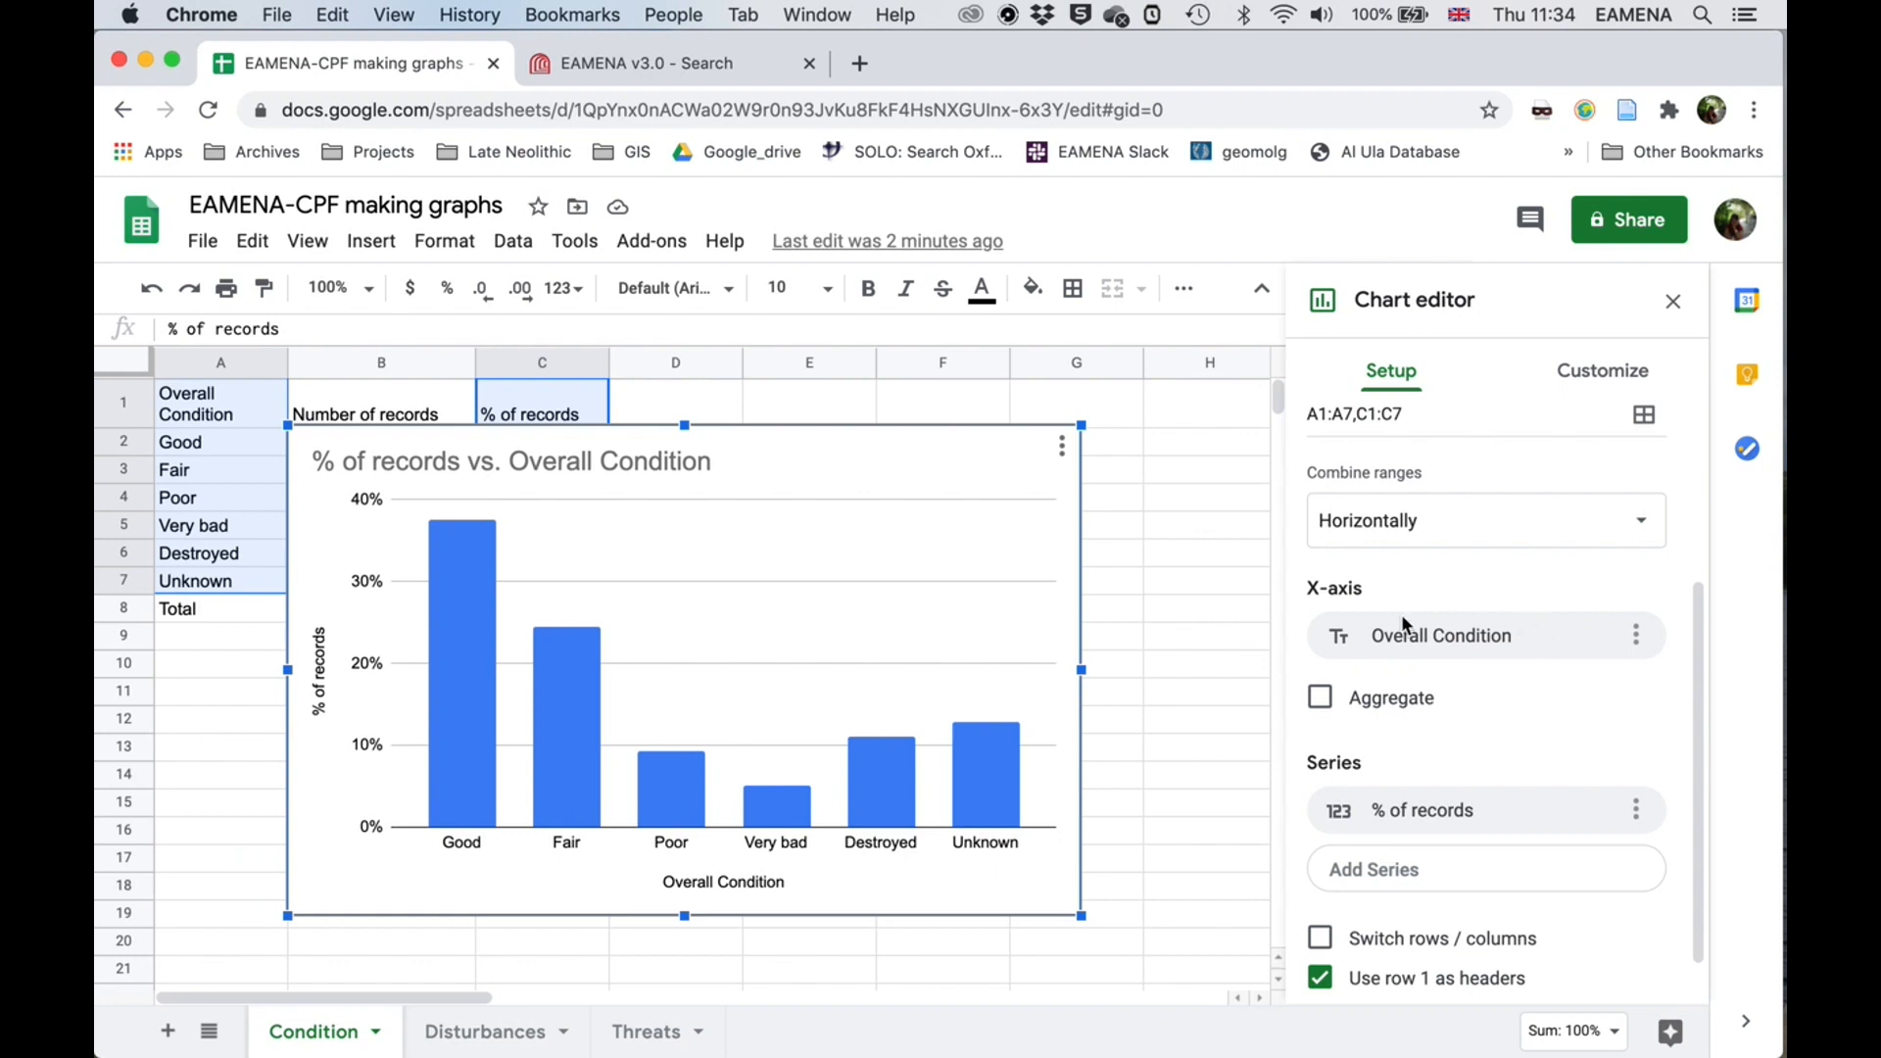
click(1636, 635)
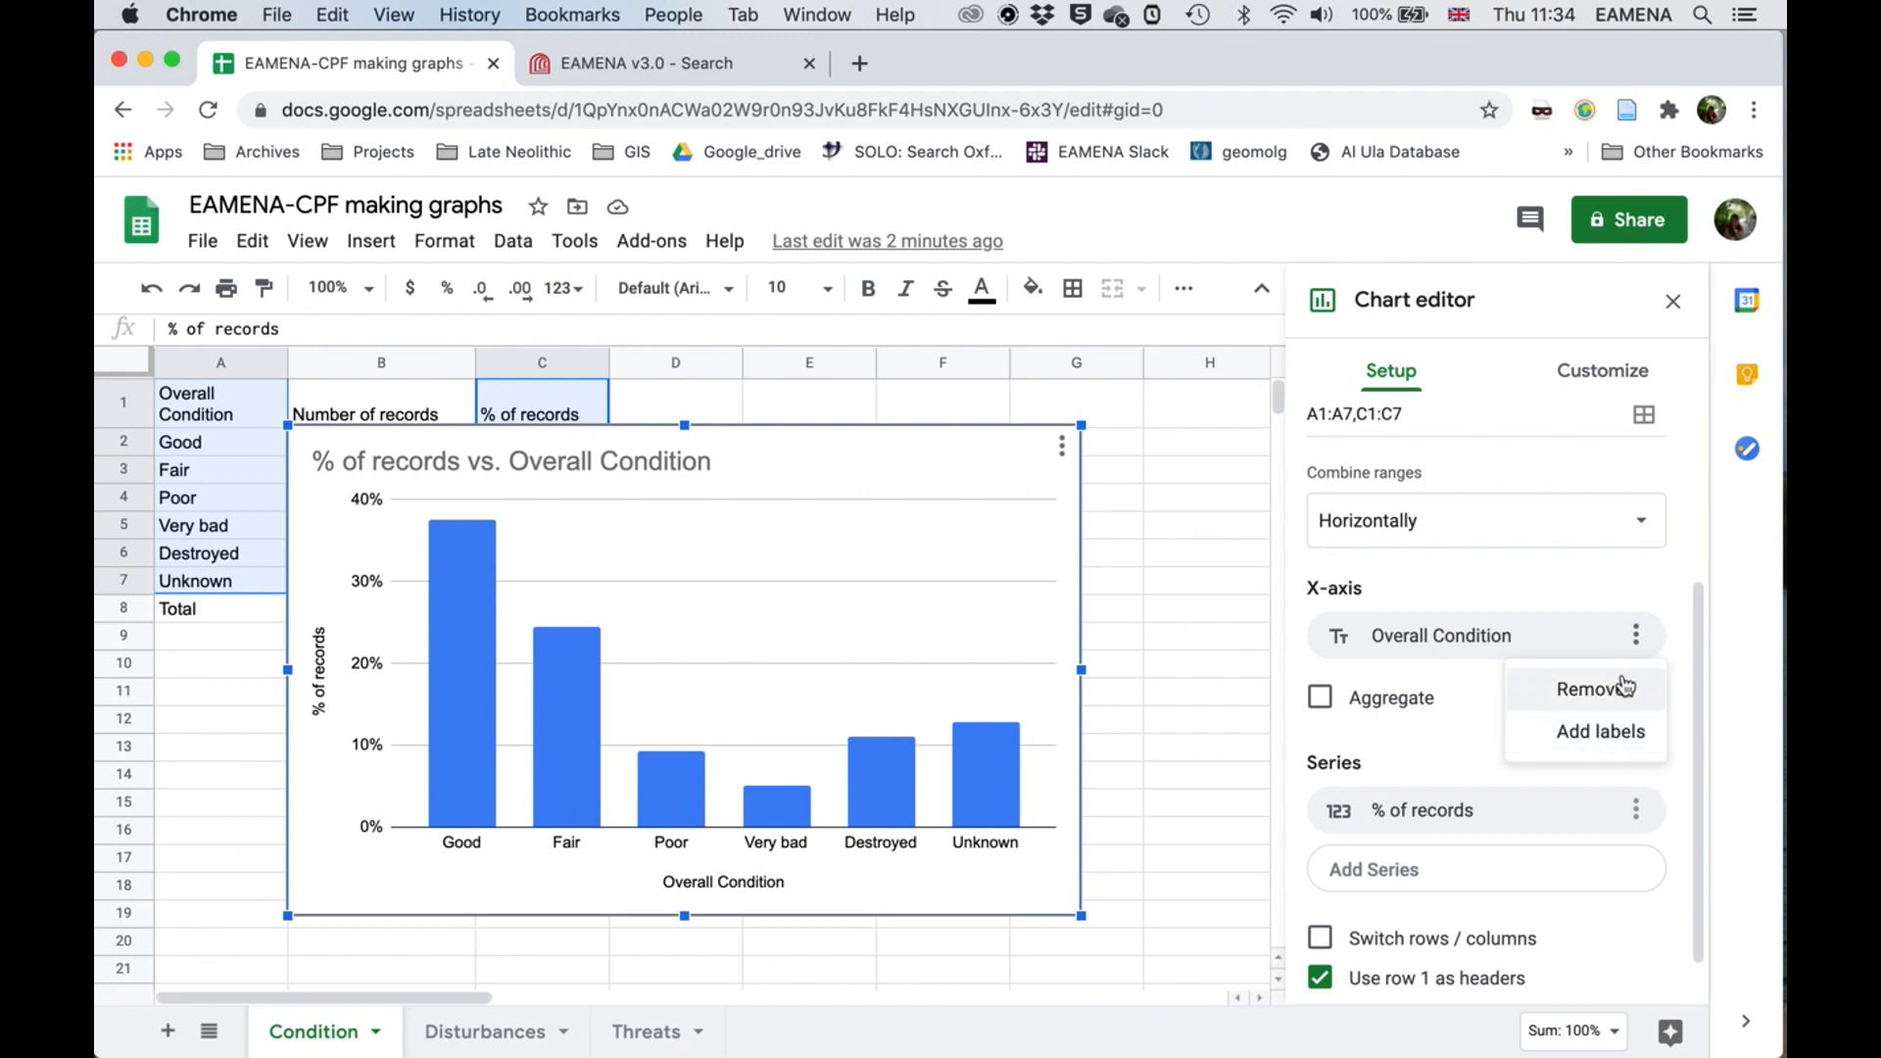
click(1471, 731)
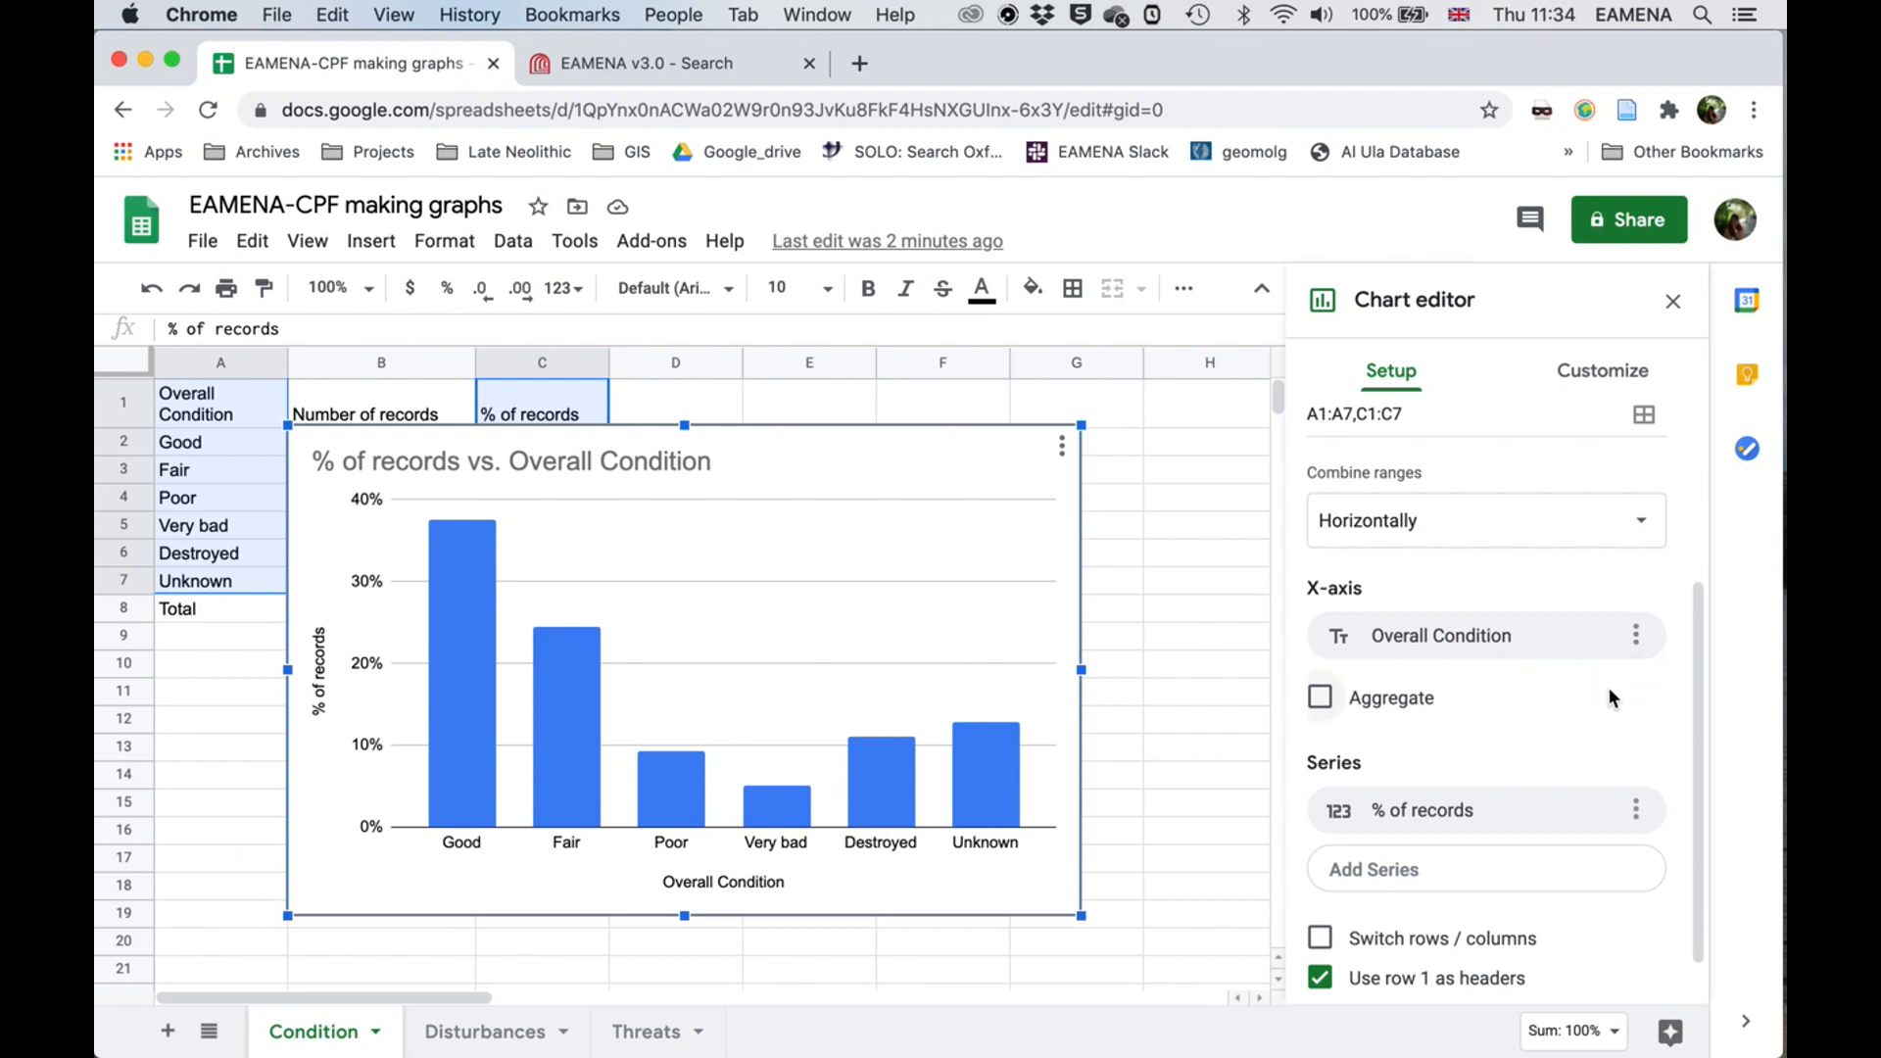
scroll(1622, 688, down, 2)
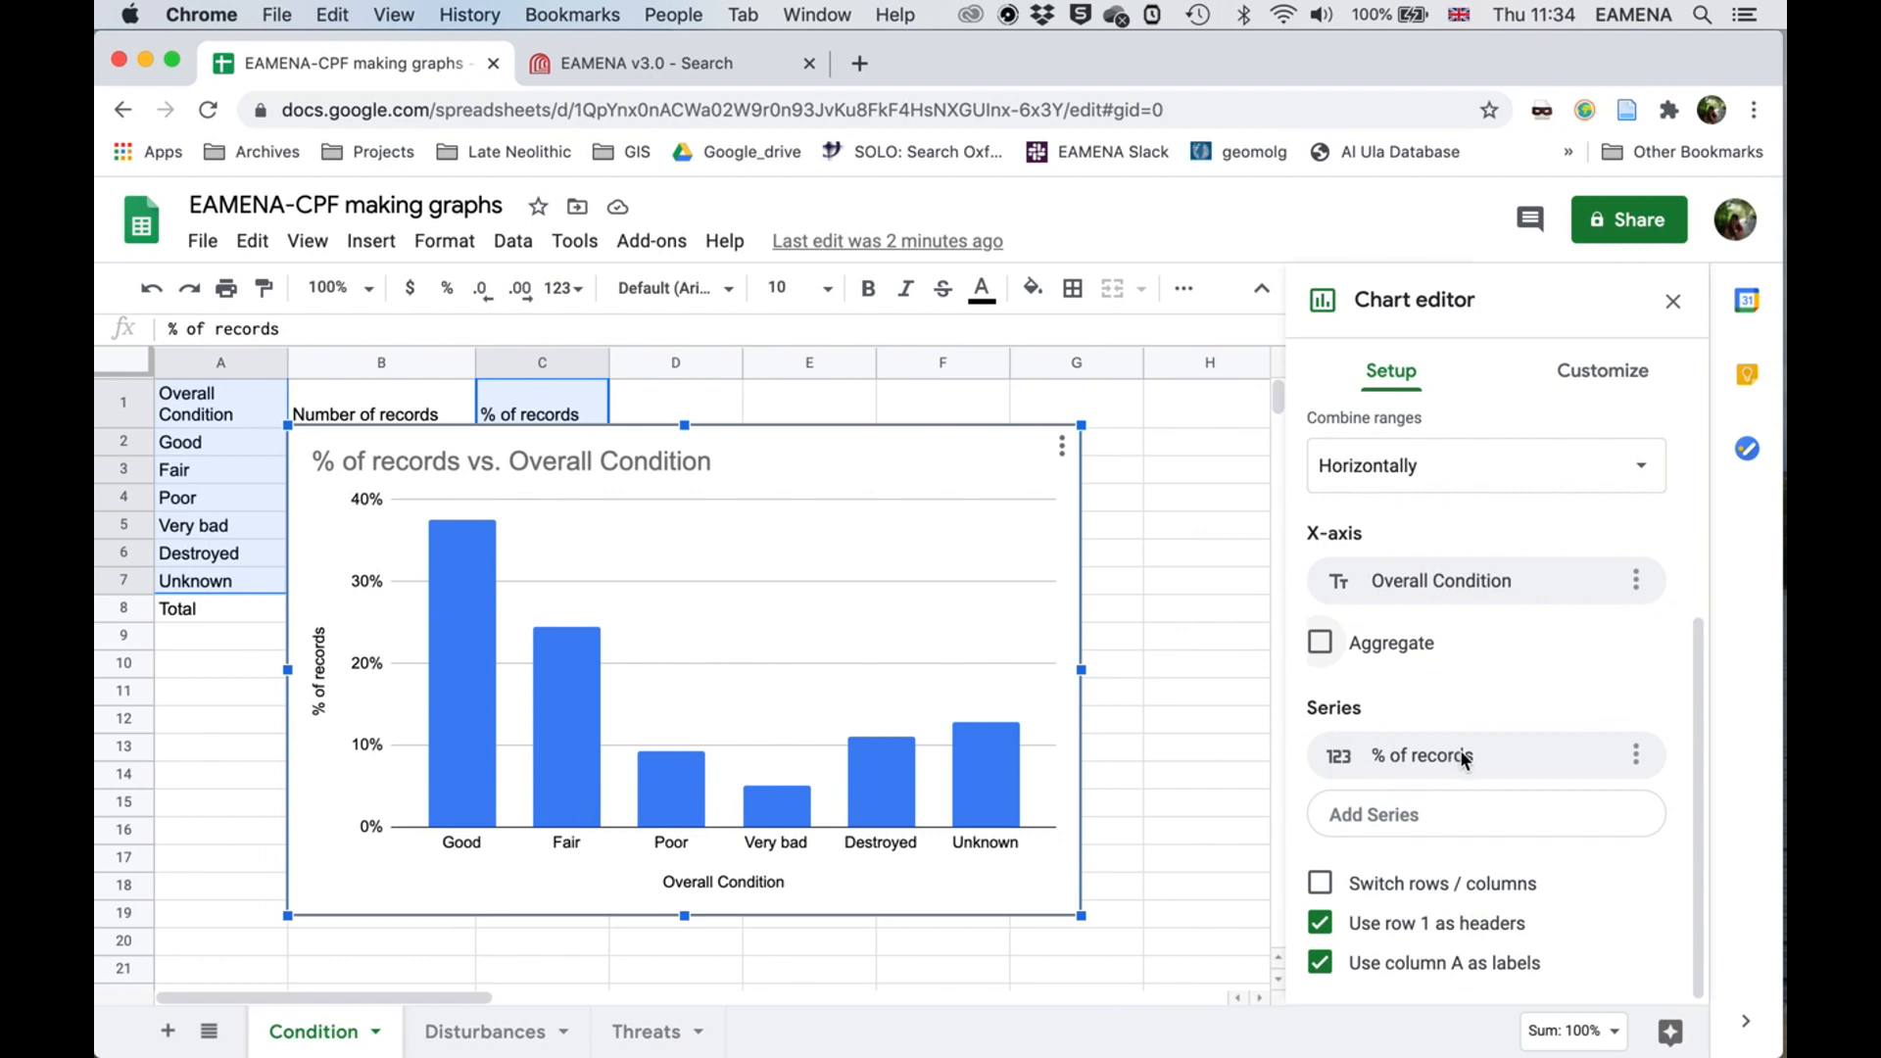
click(1635, 755)
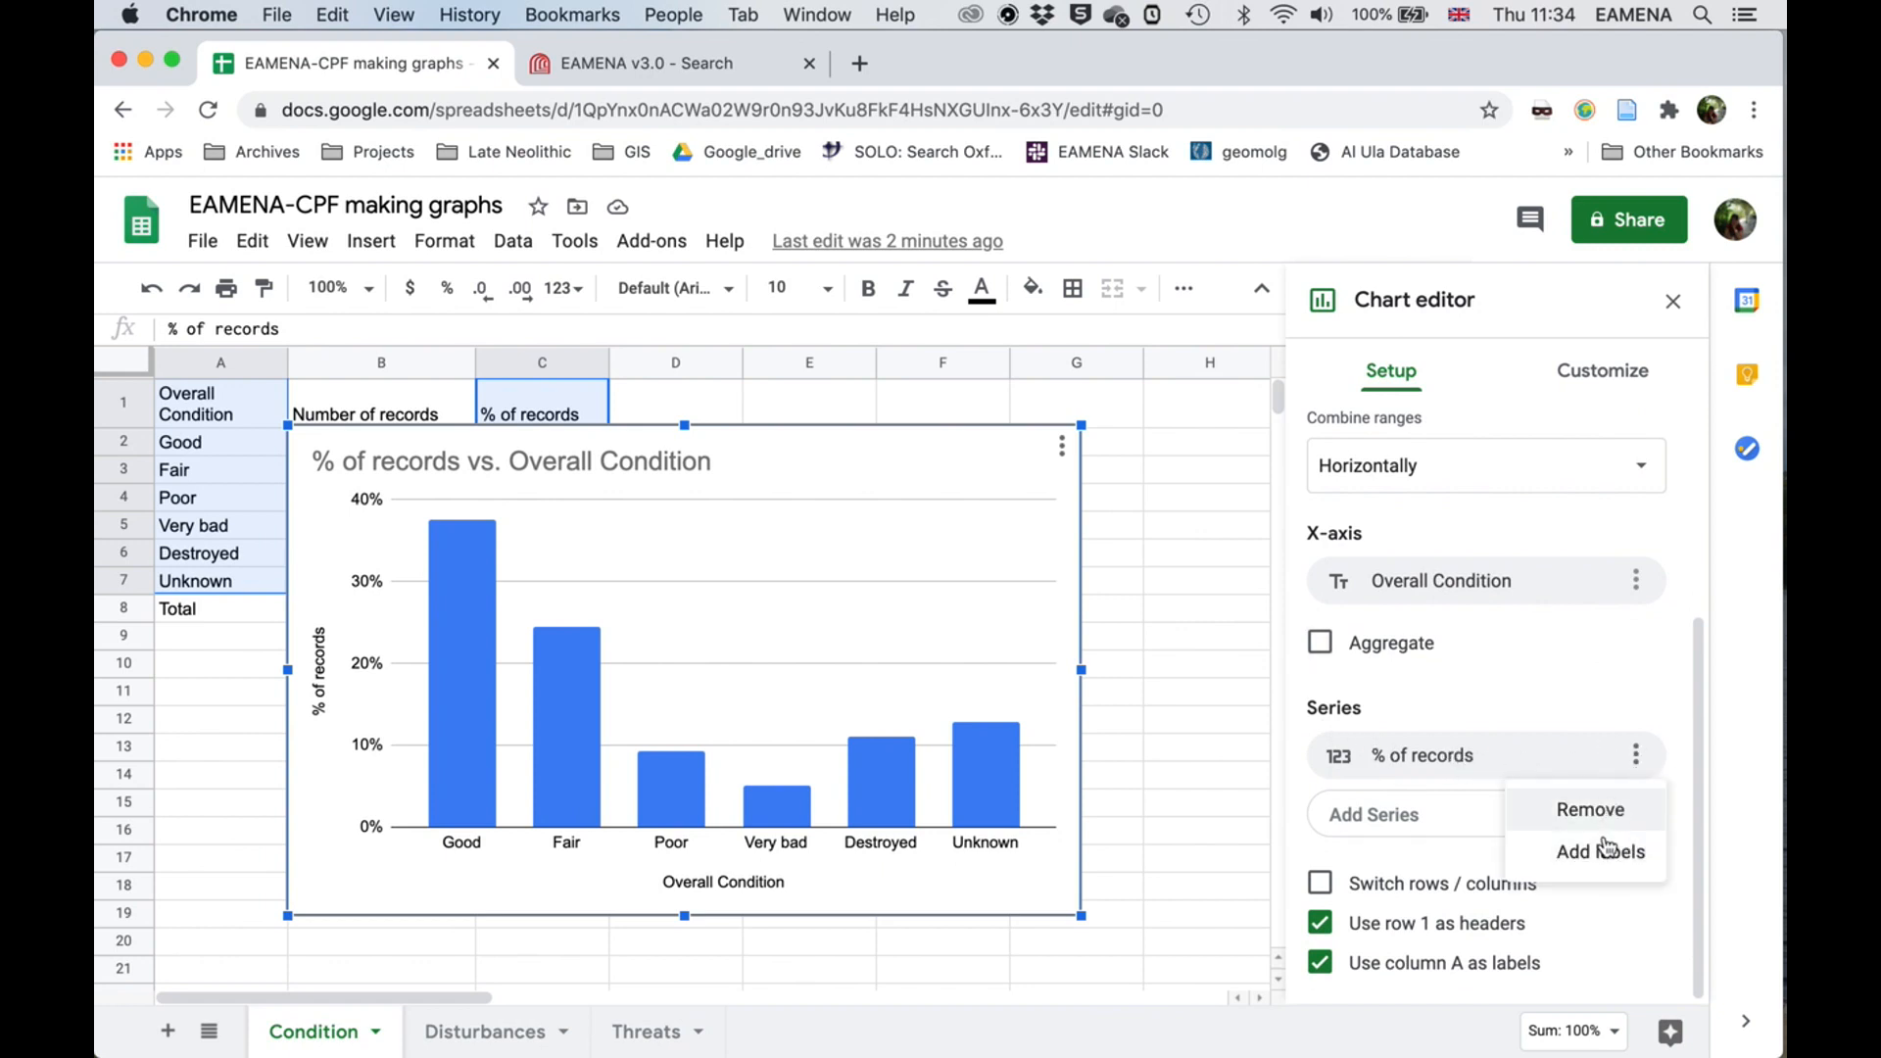
click(1594, 689)
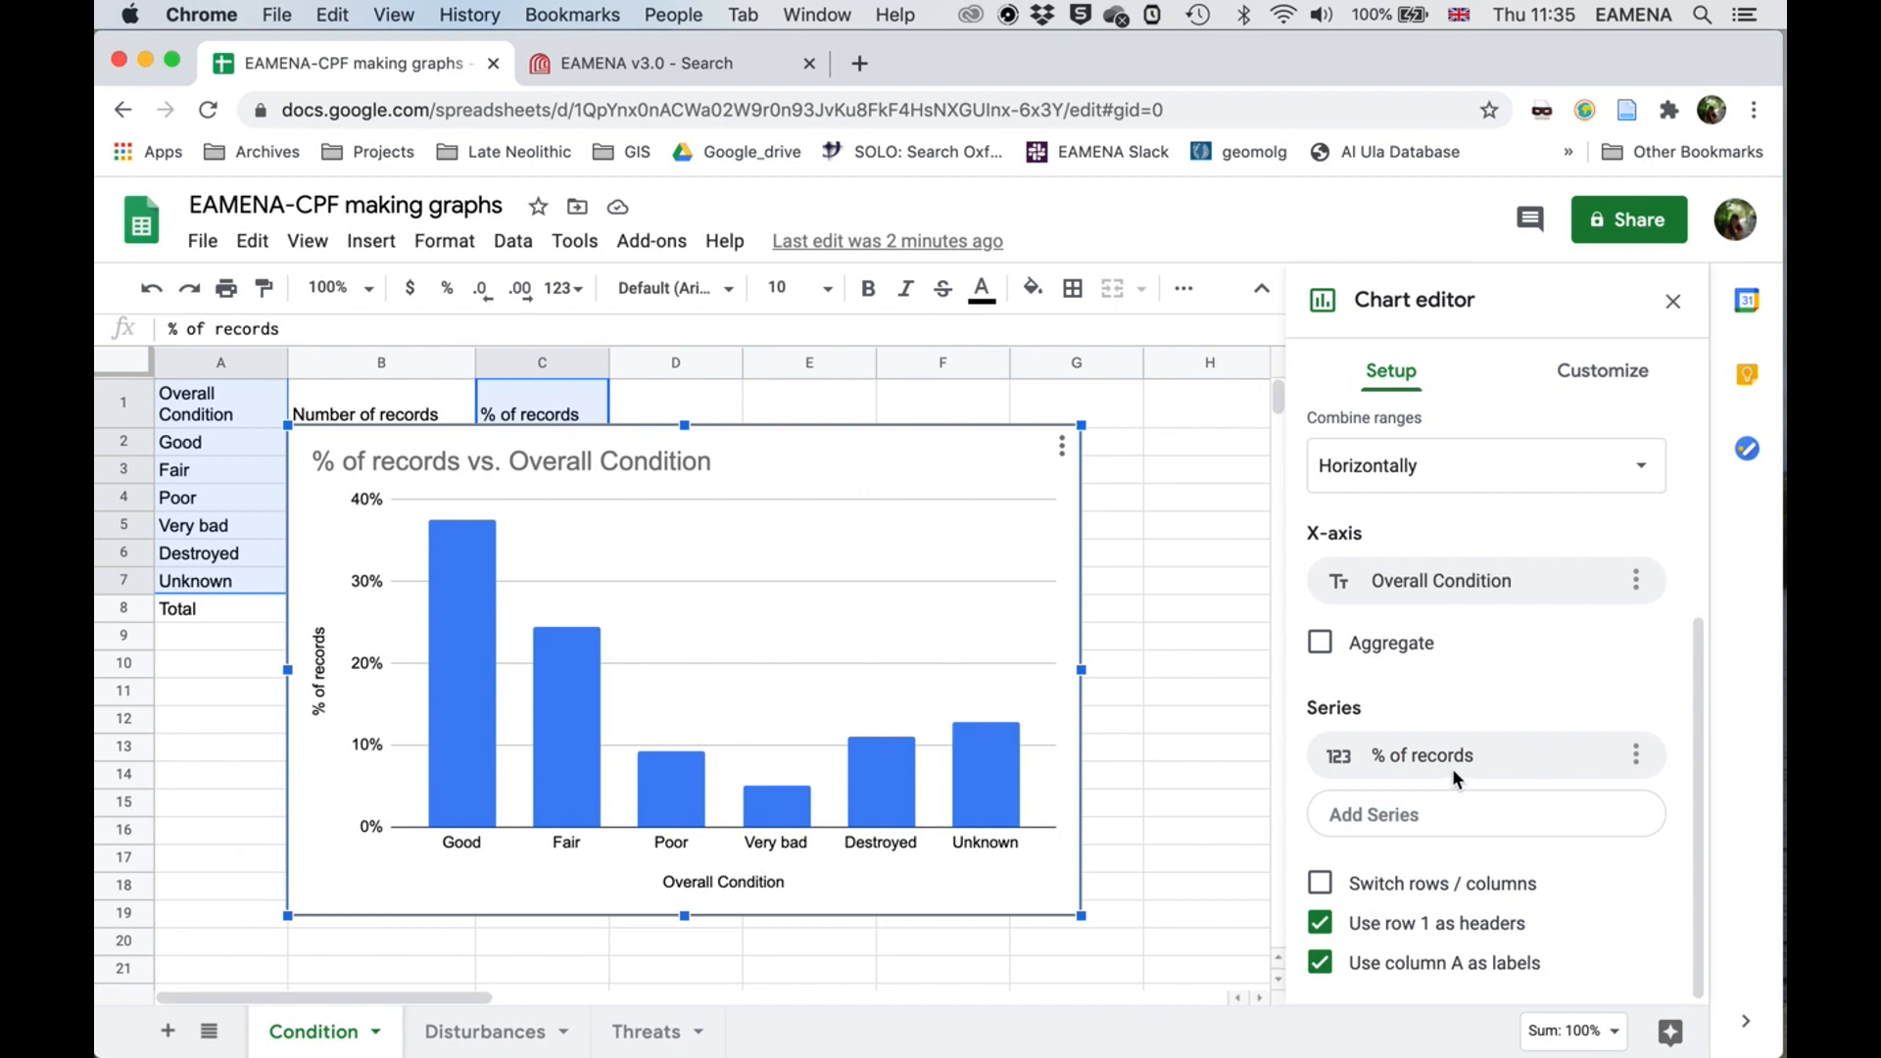
scroll(1448, 772, up, 3)
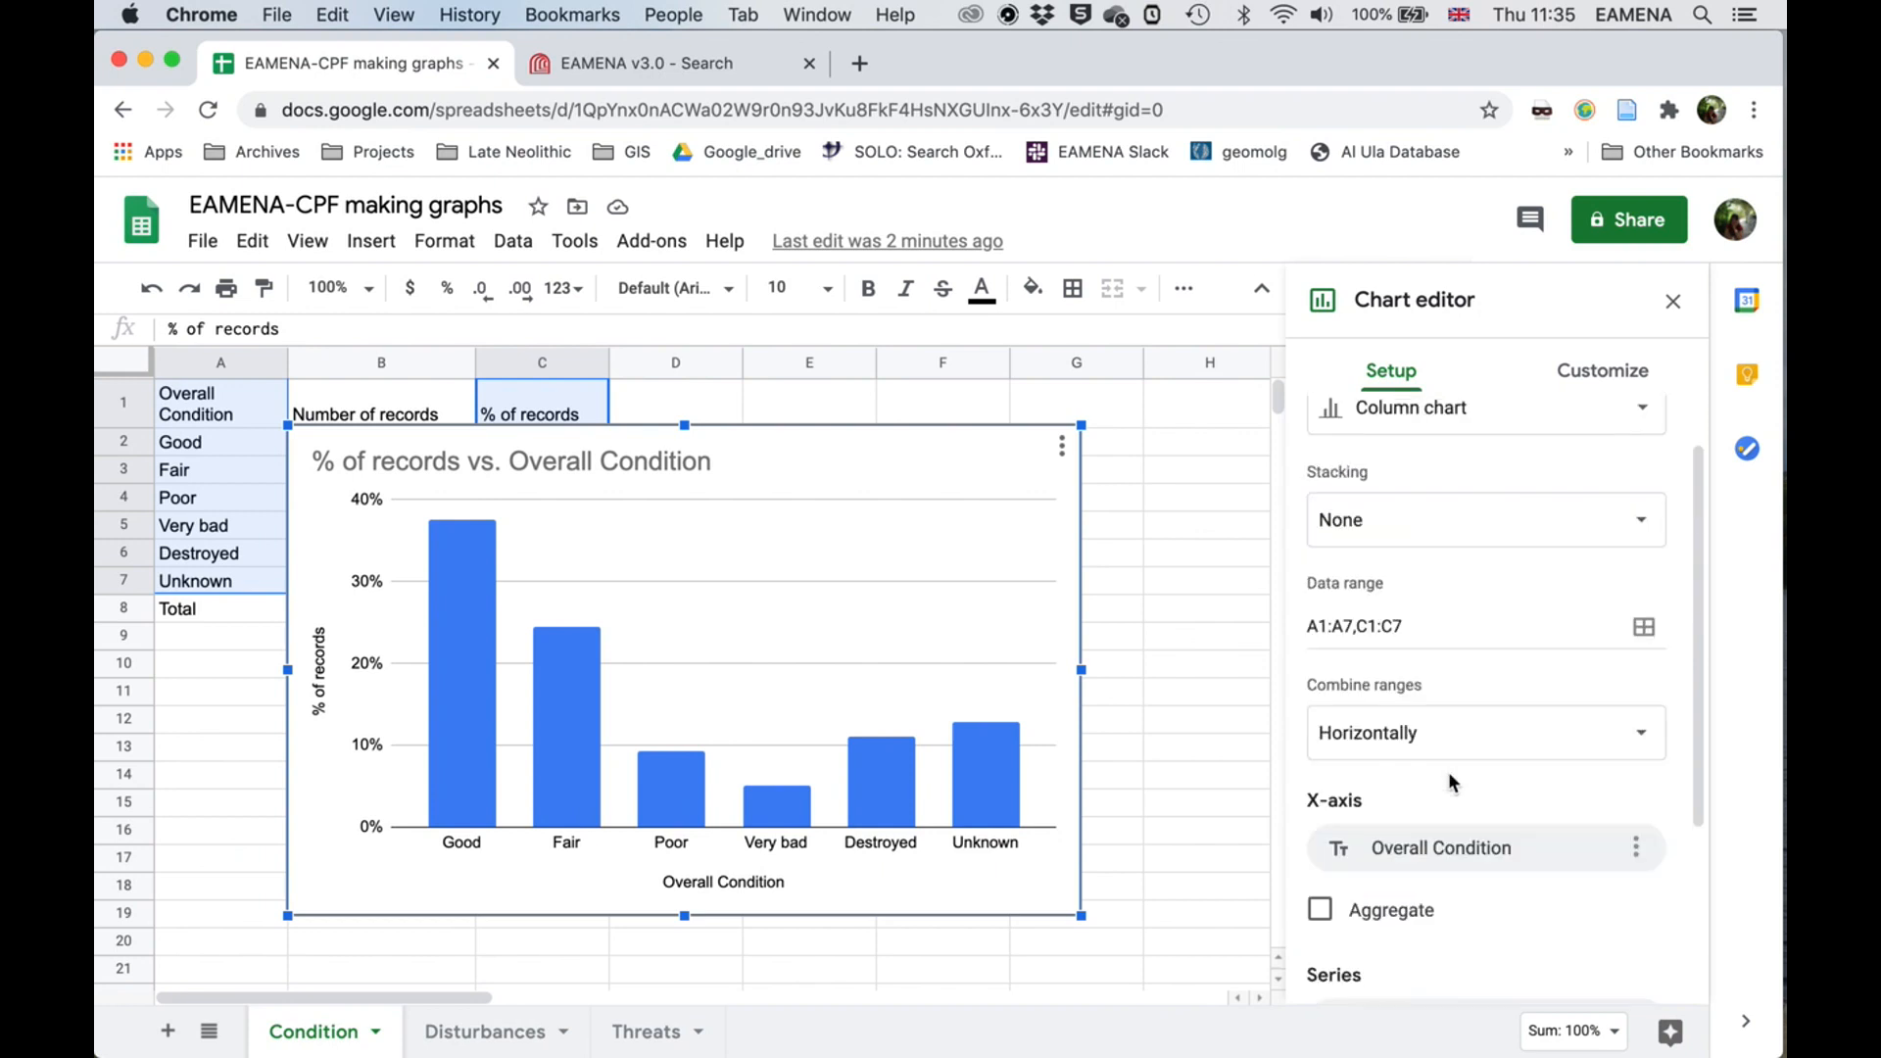
scroll(1450, 774, up, 1)
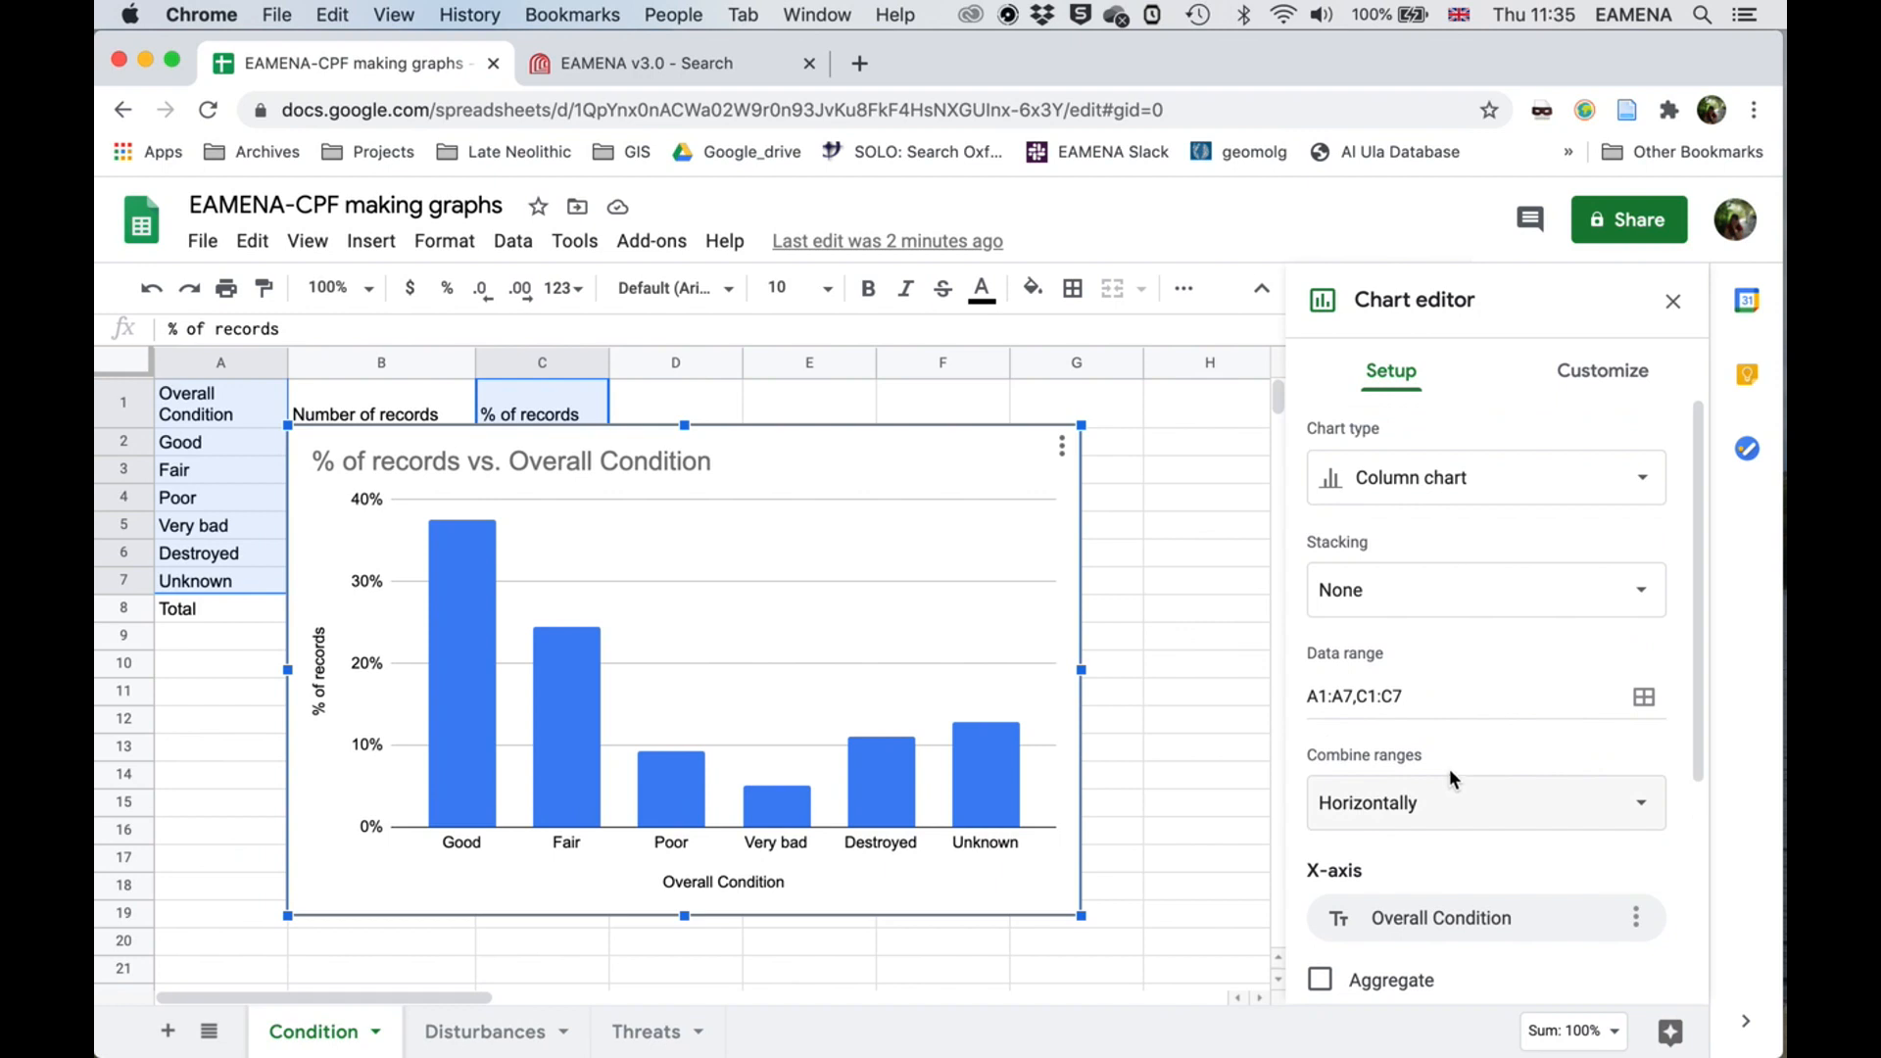
Step: Examine the chart style customization options, such as background color, font, border color and layout
click(1621, 378)
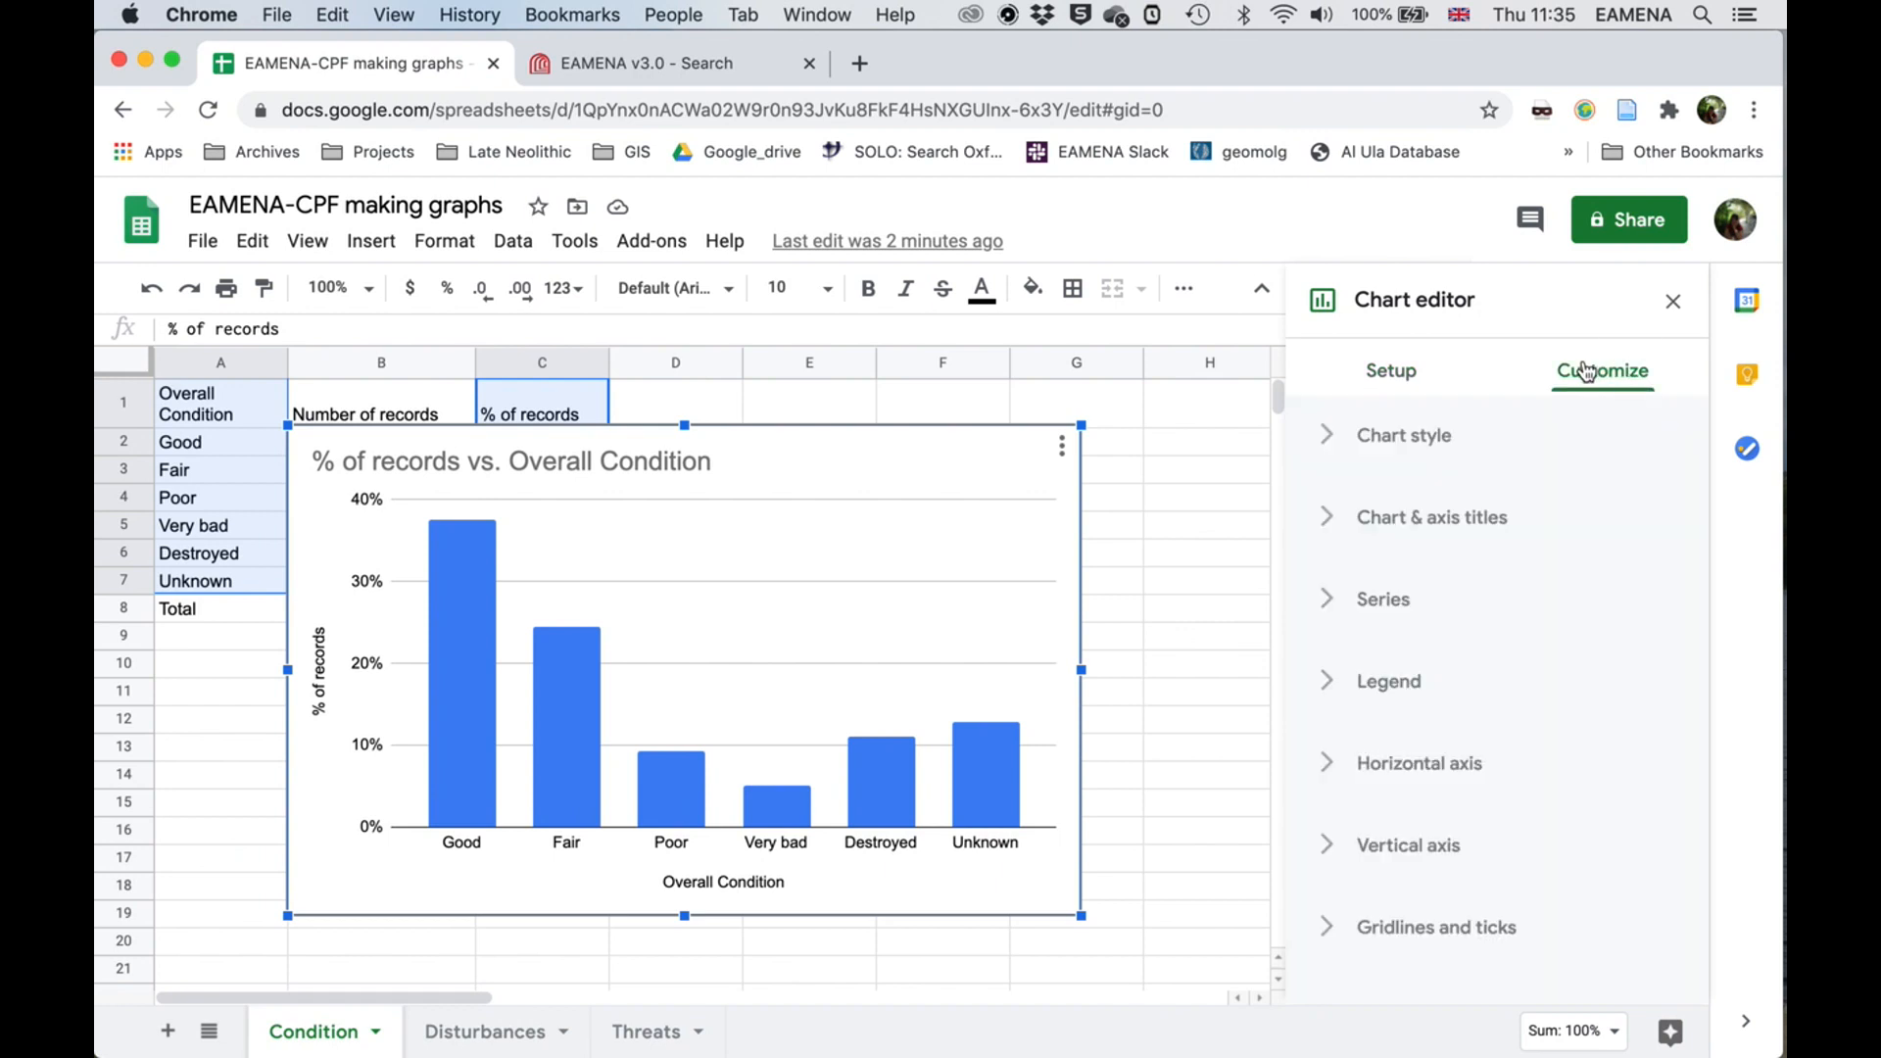
click(1334, 443)
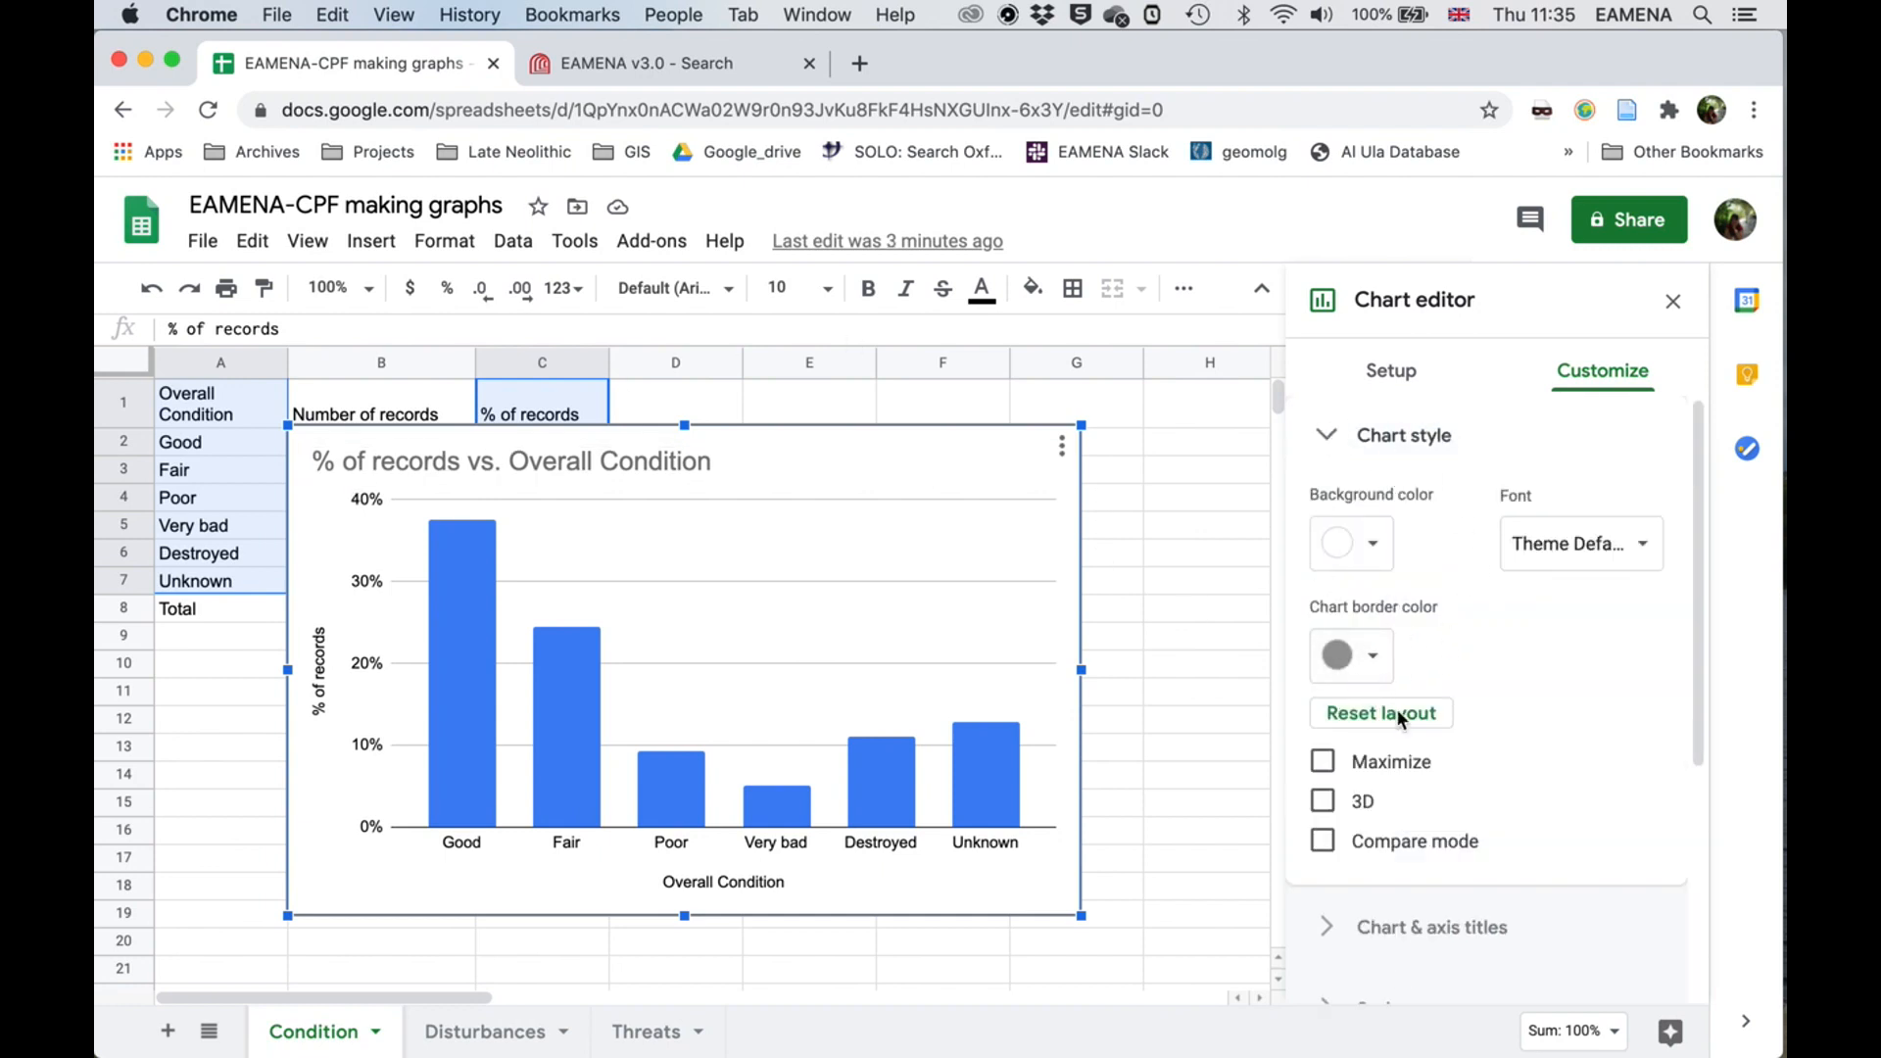
click(1327, 434)
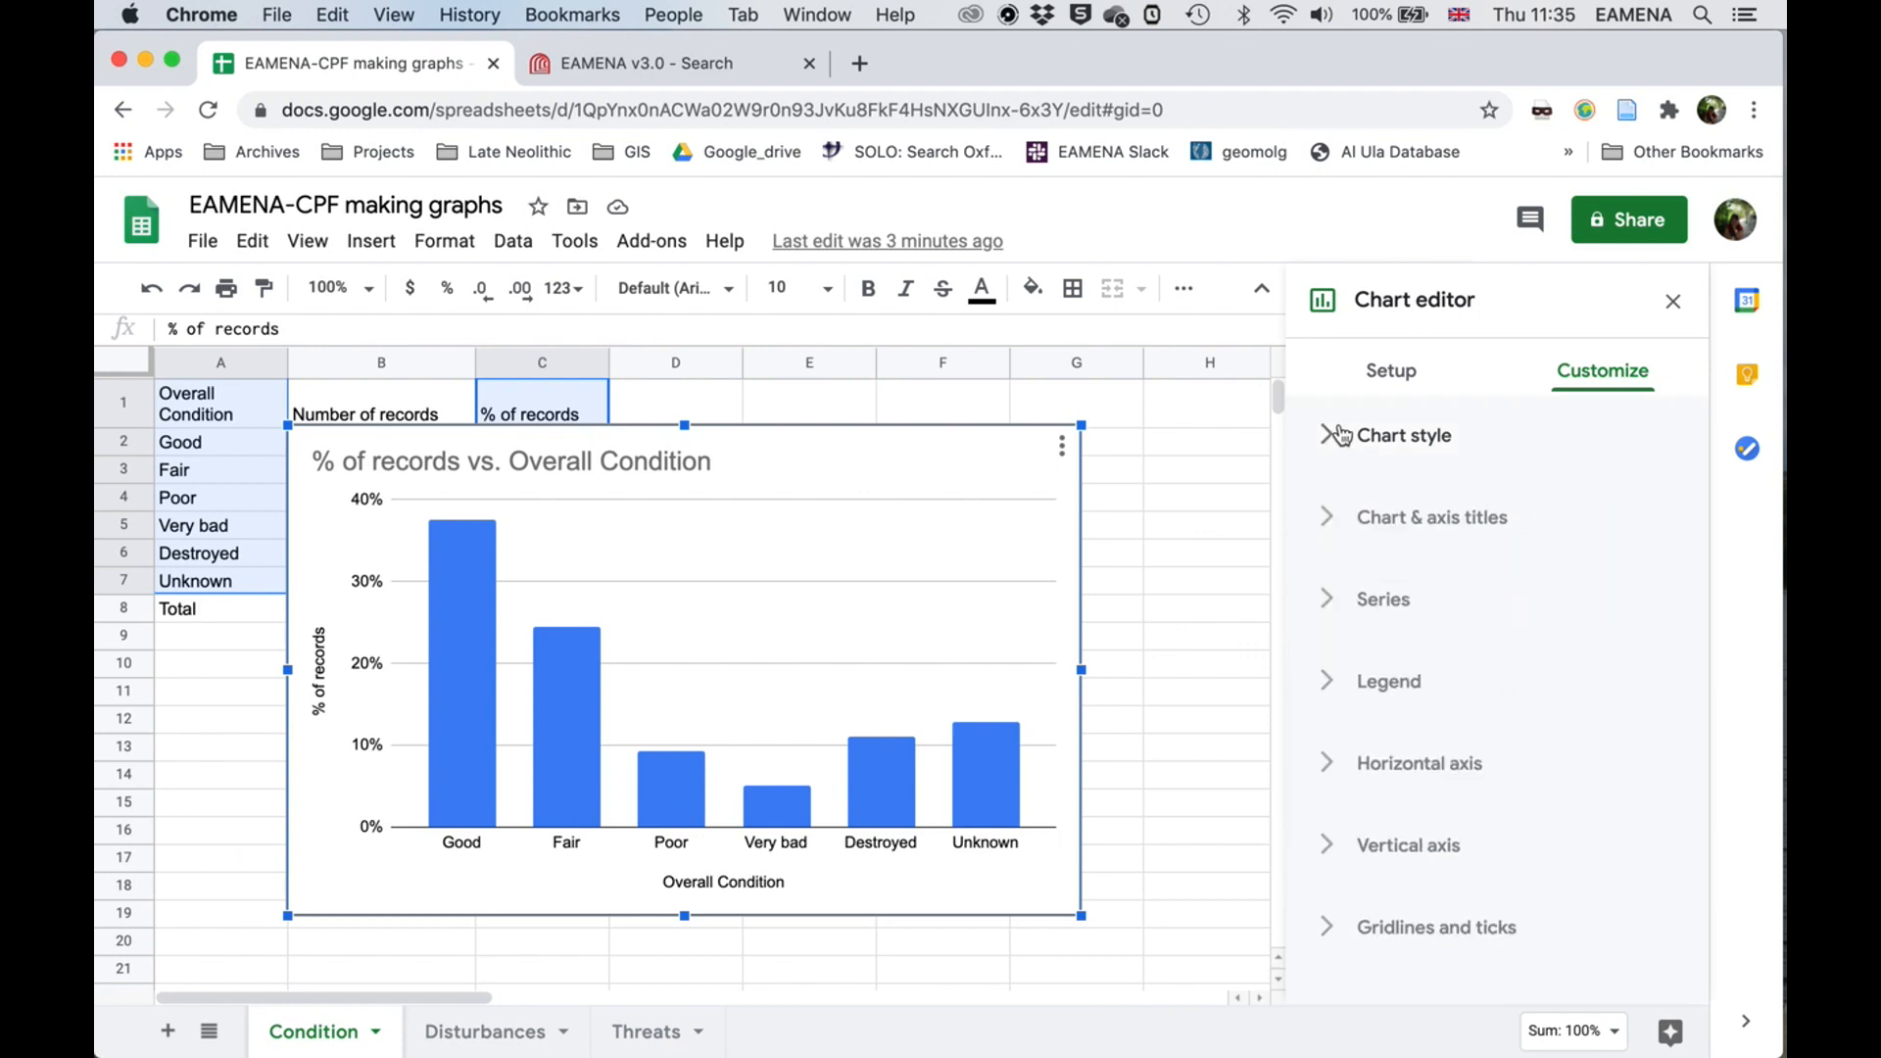
Step: Set the chart title's font size to 18
click(1332, 519)
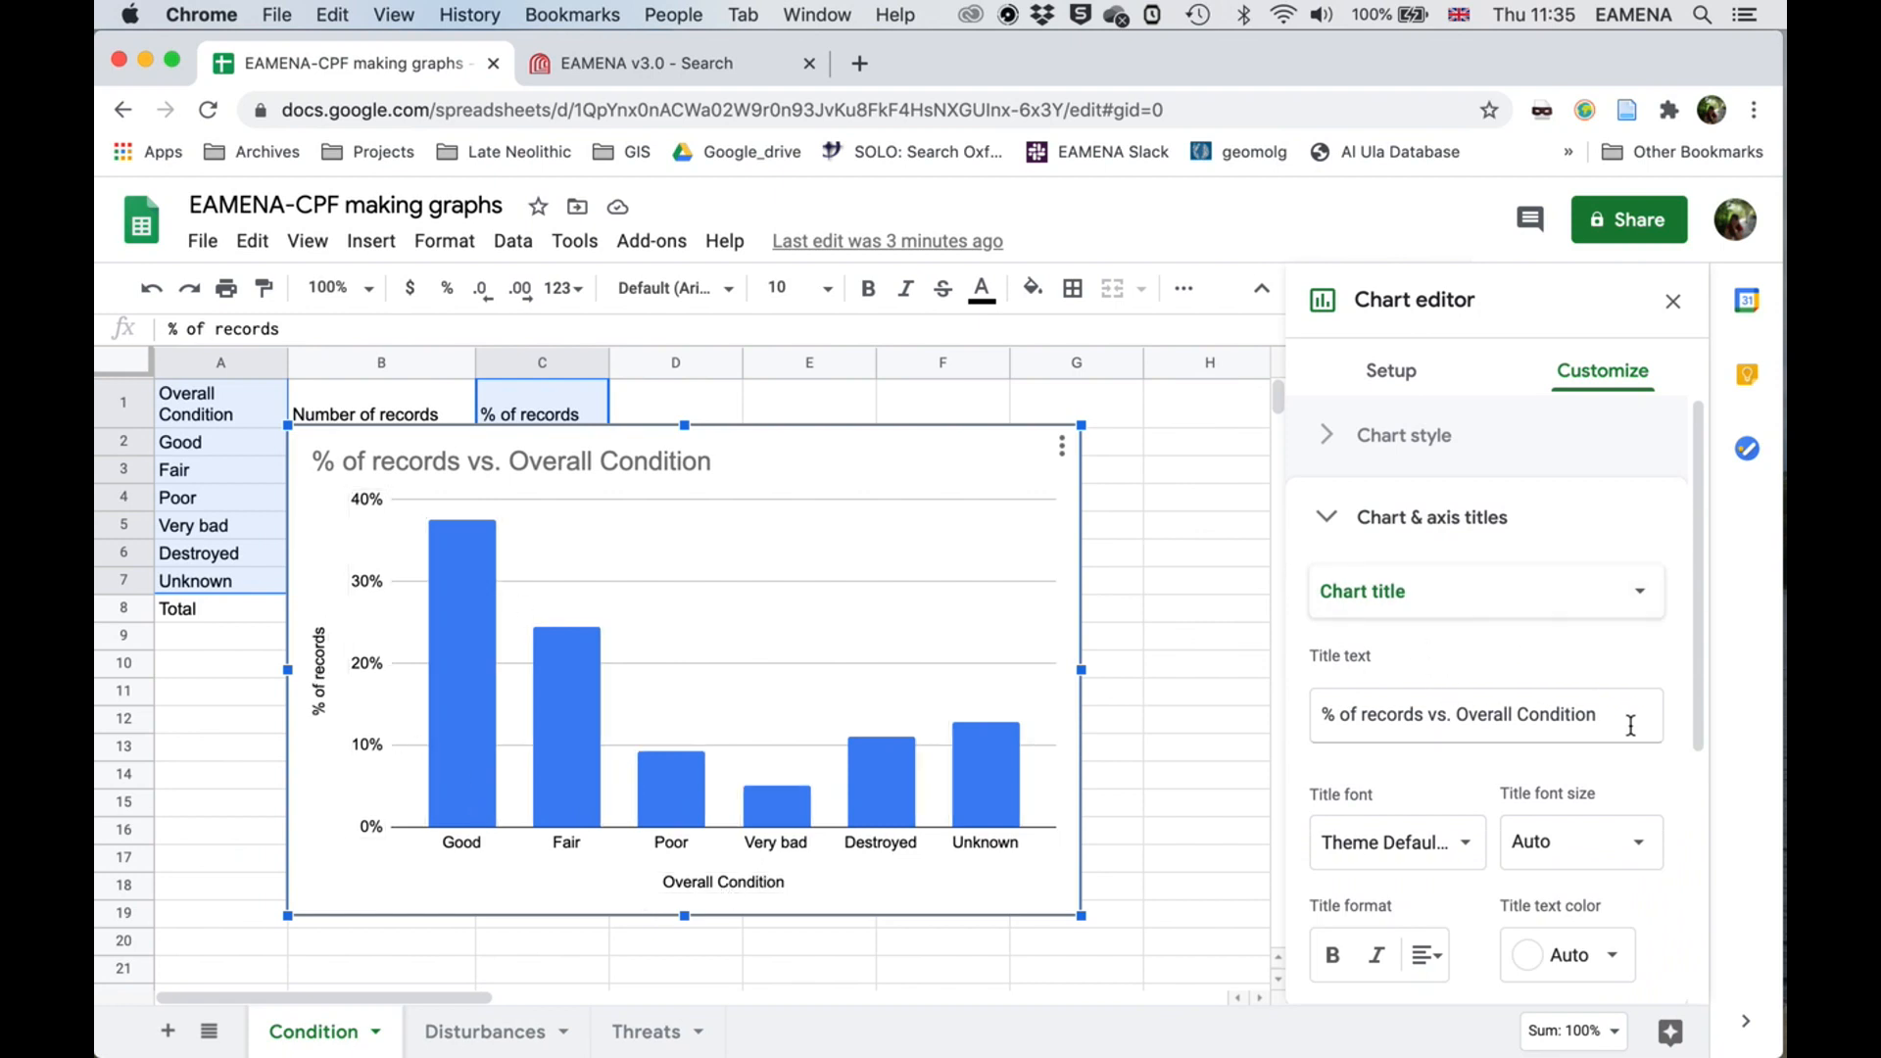
scroll(1630, 725, down, 3)
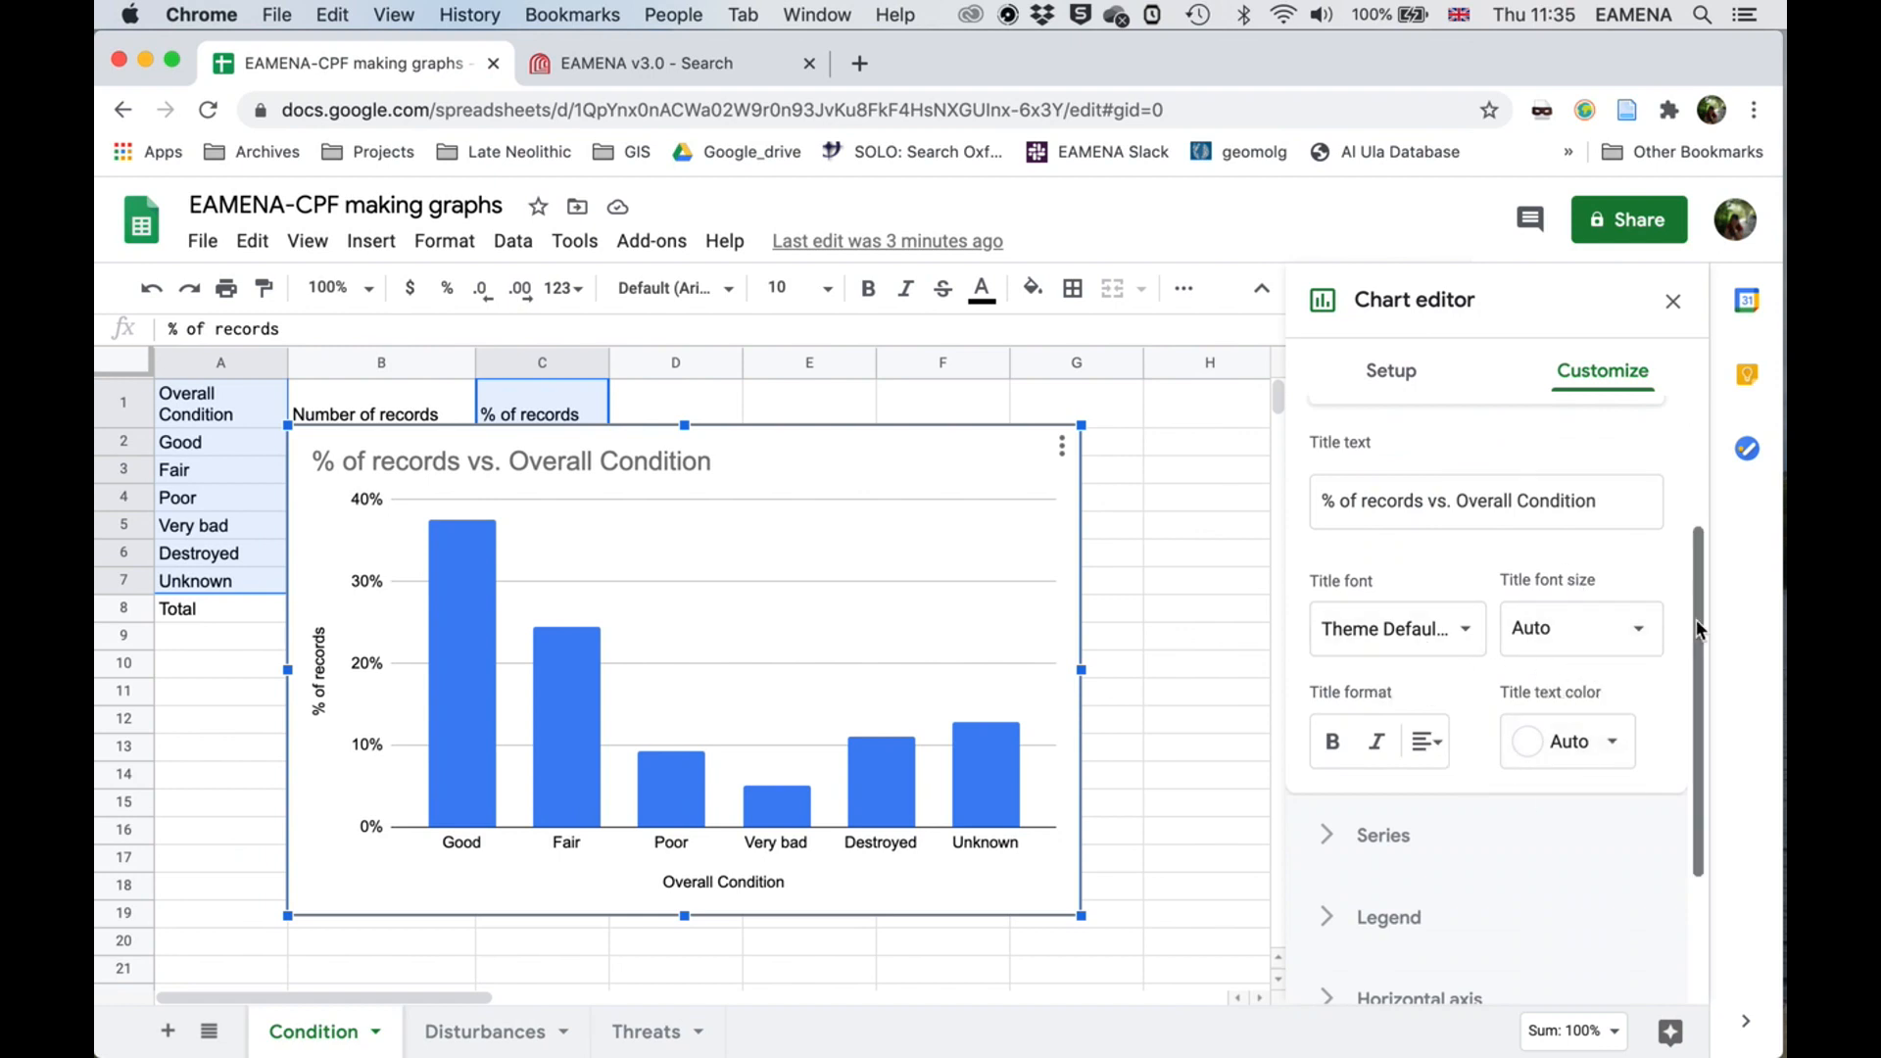
click(1646, 629)
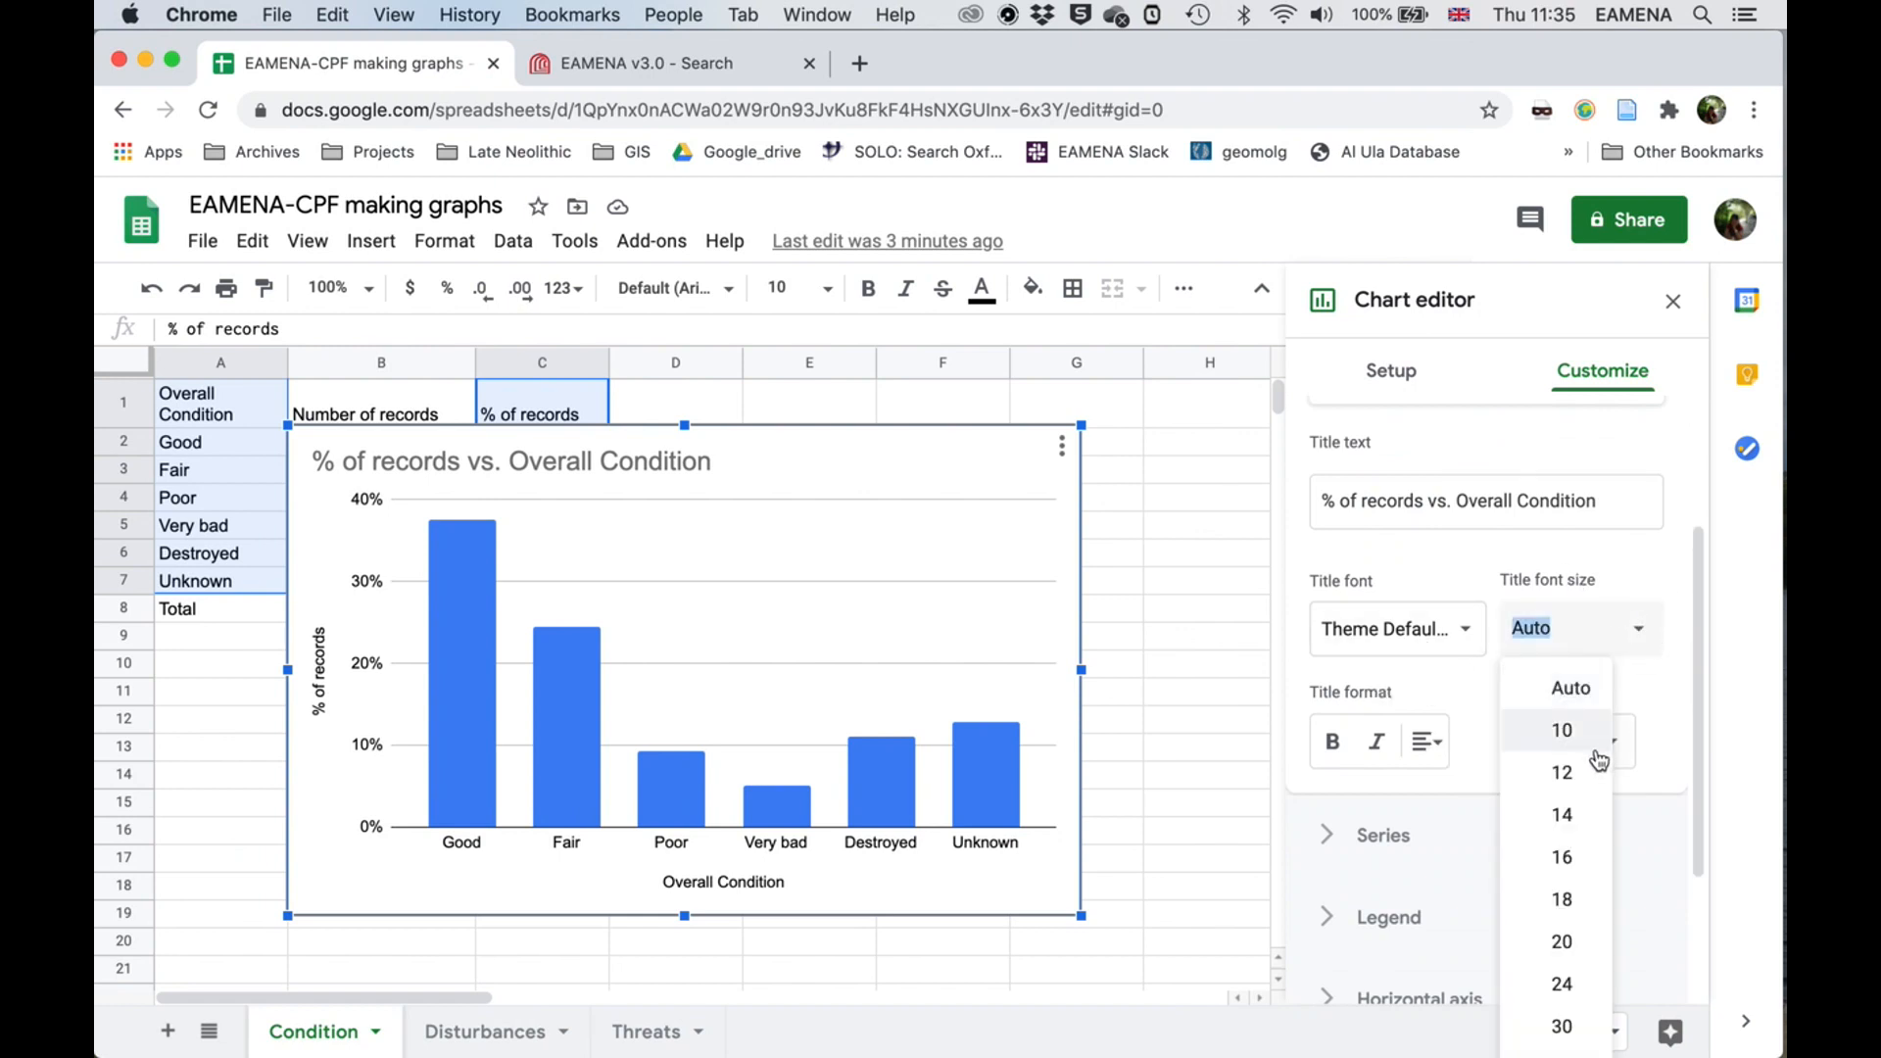
click(1576, 812)
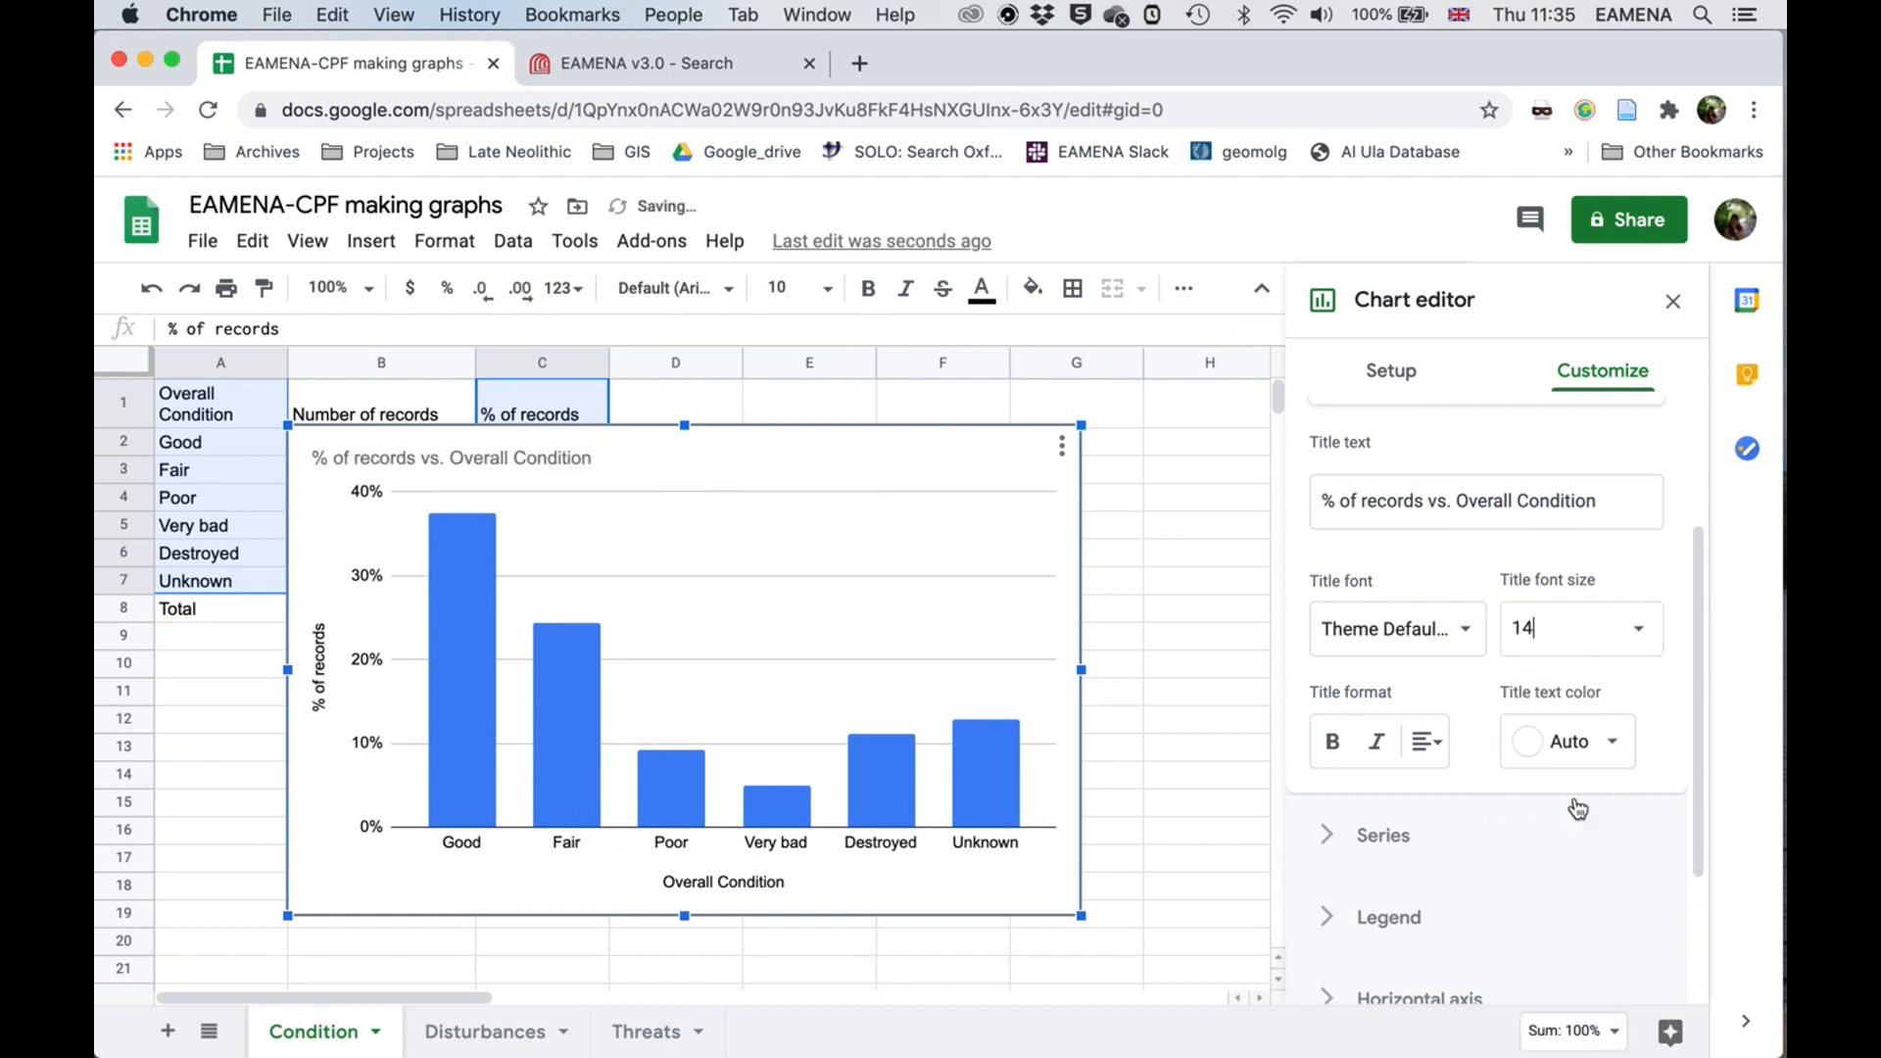
click(1636, 632)
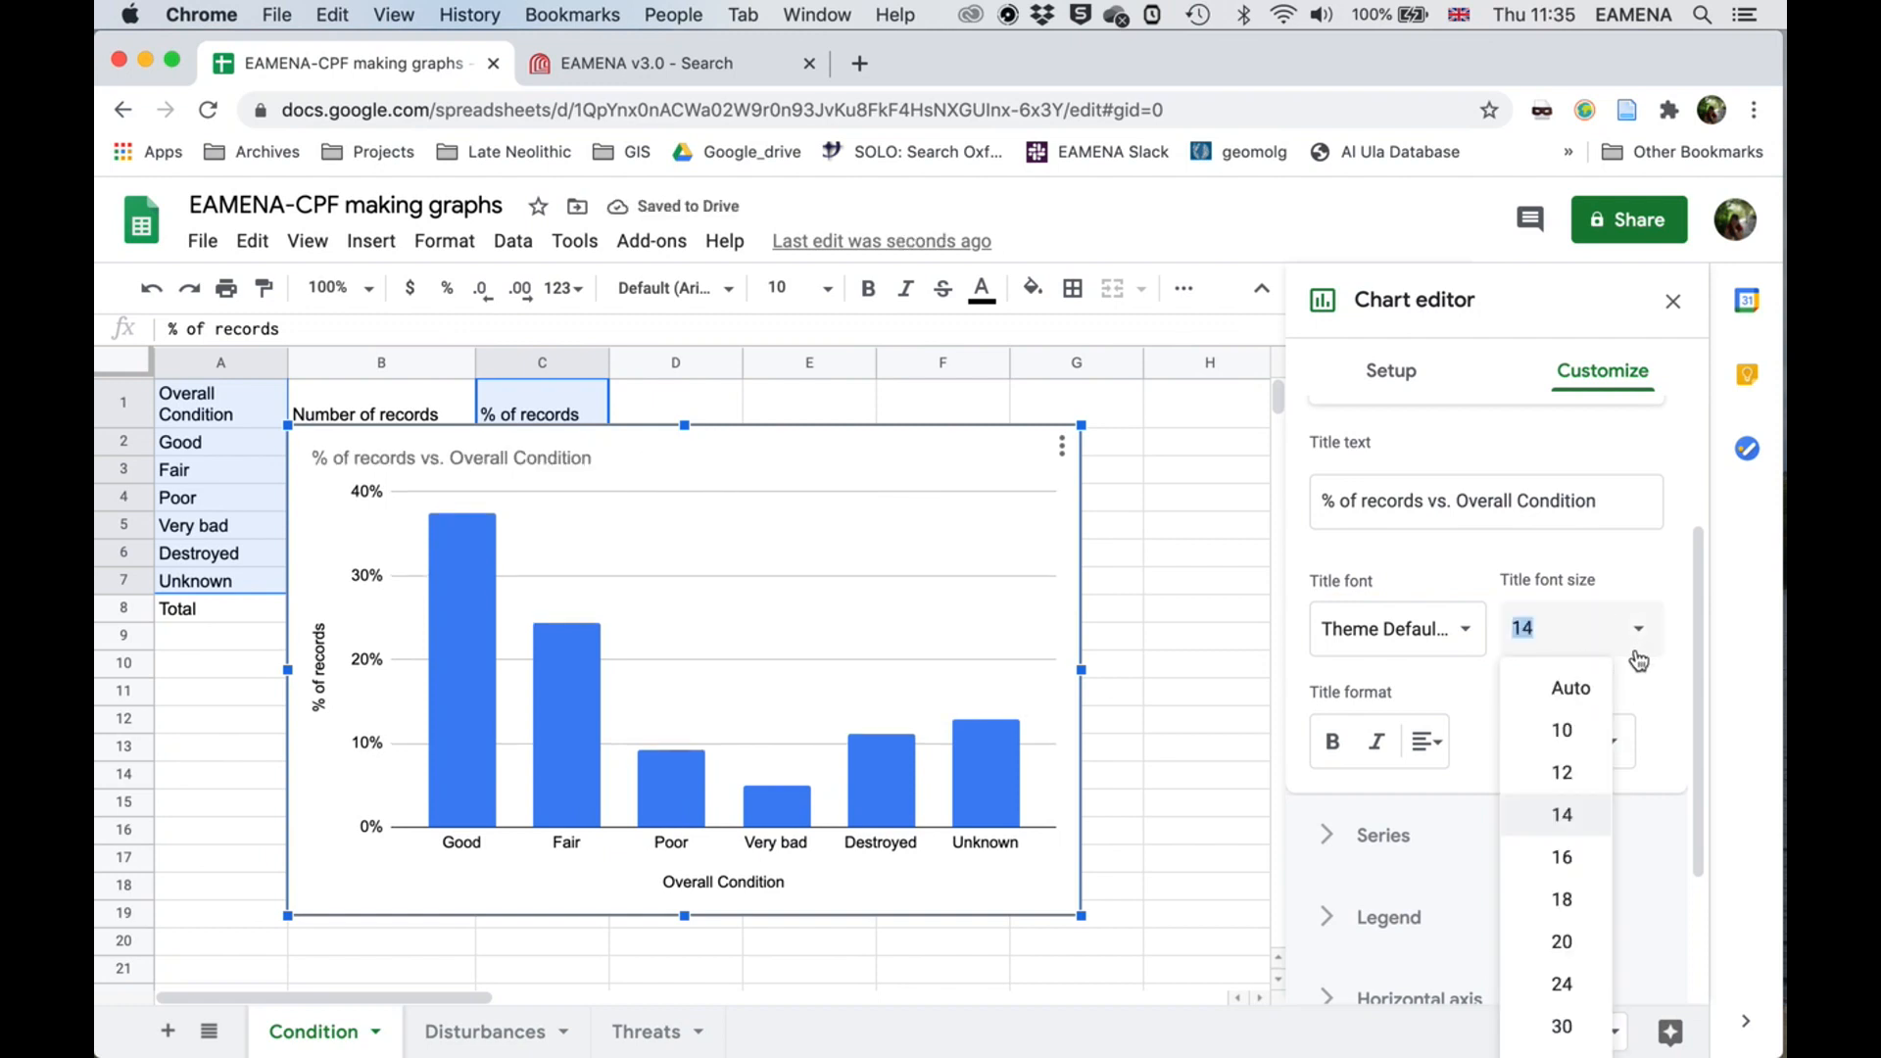
click(1576, 896)
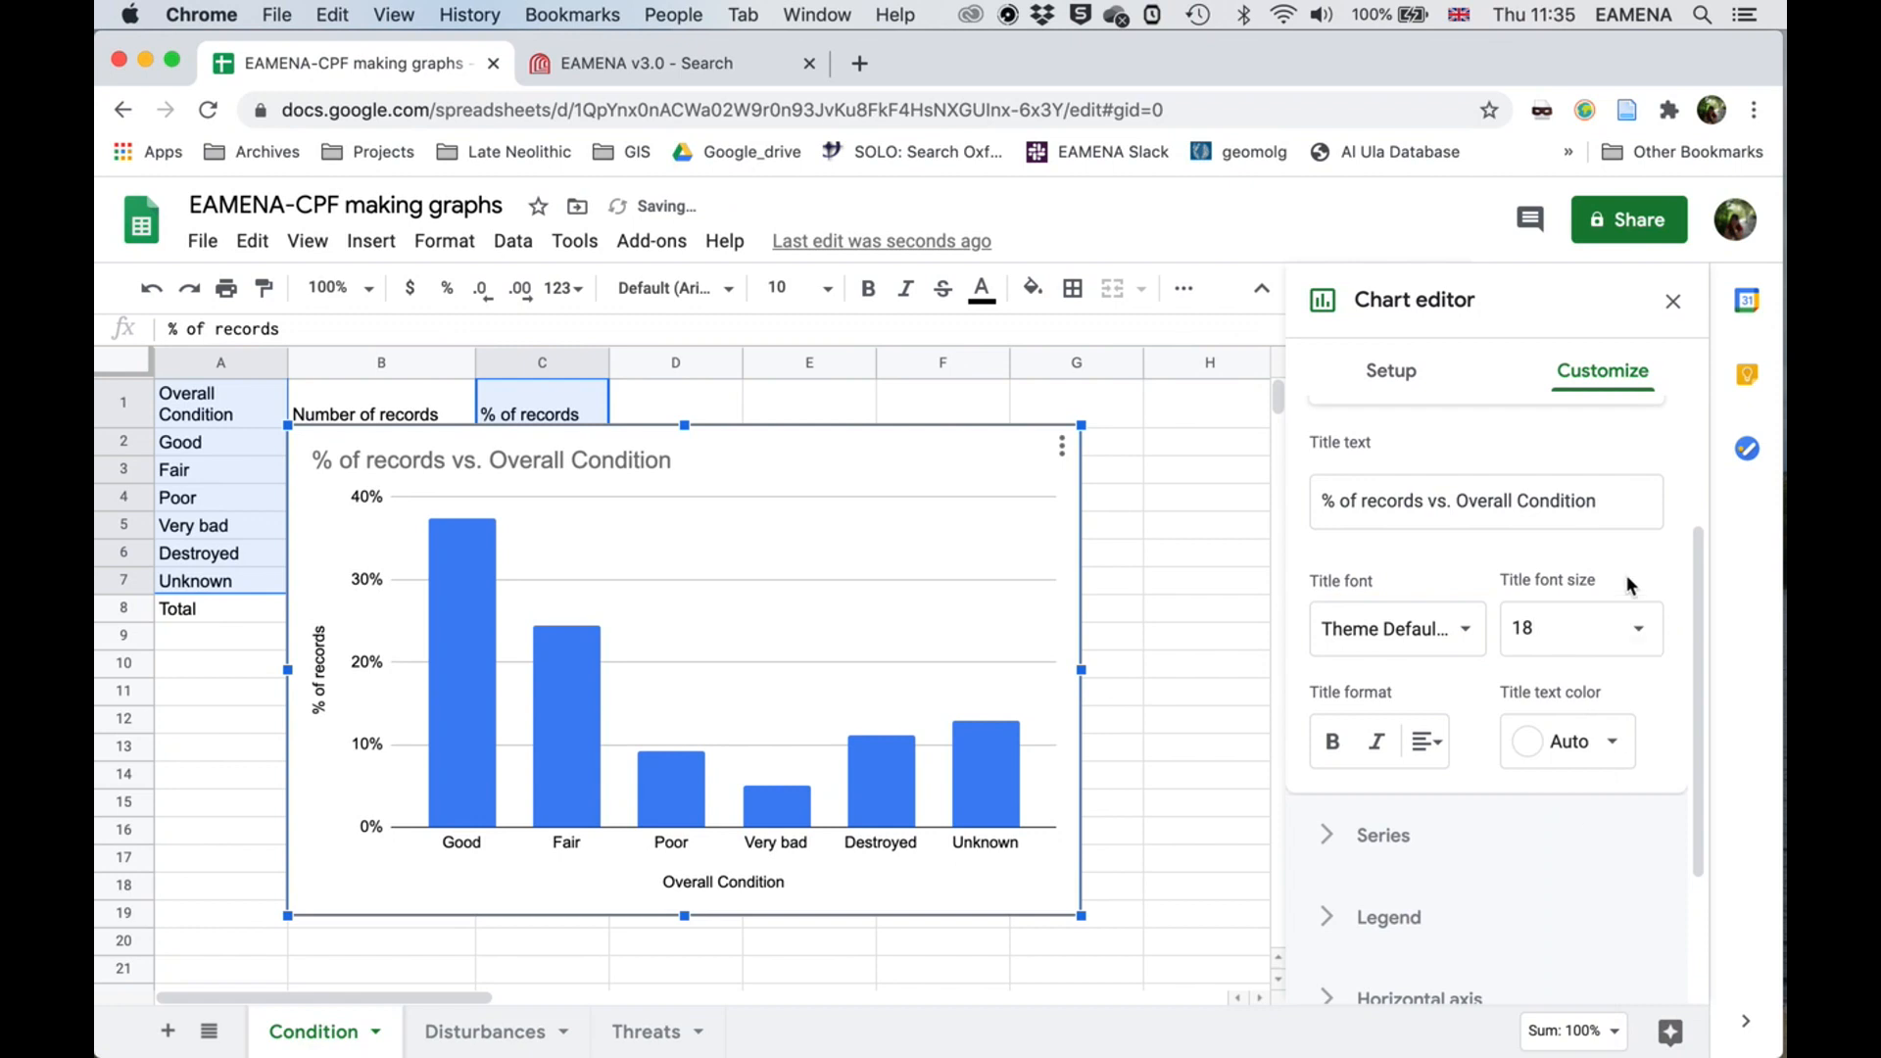
Step: Set the font size of the chart's horizontal axis title to 16
scroll(1629, 583, up, 3)
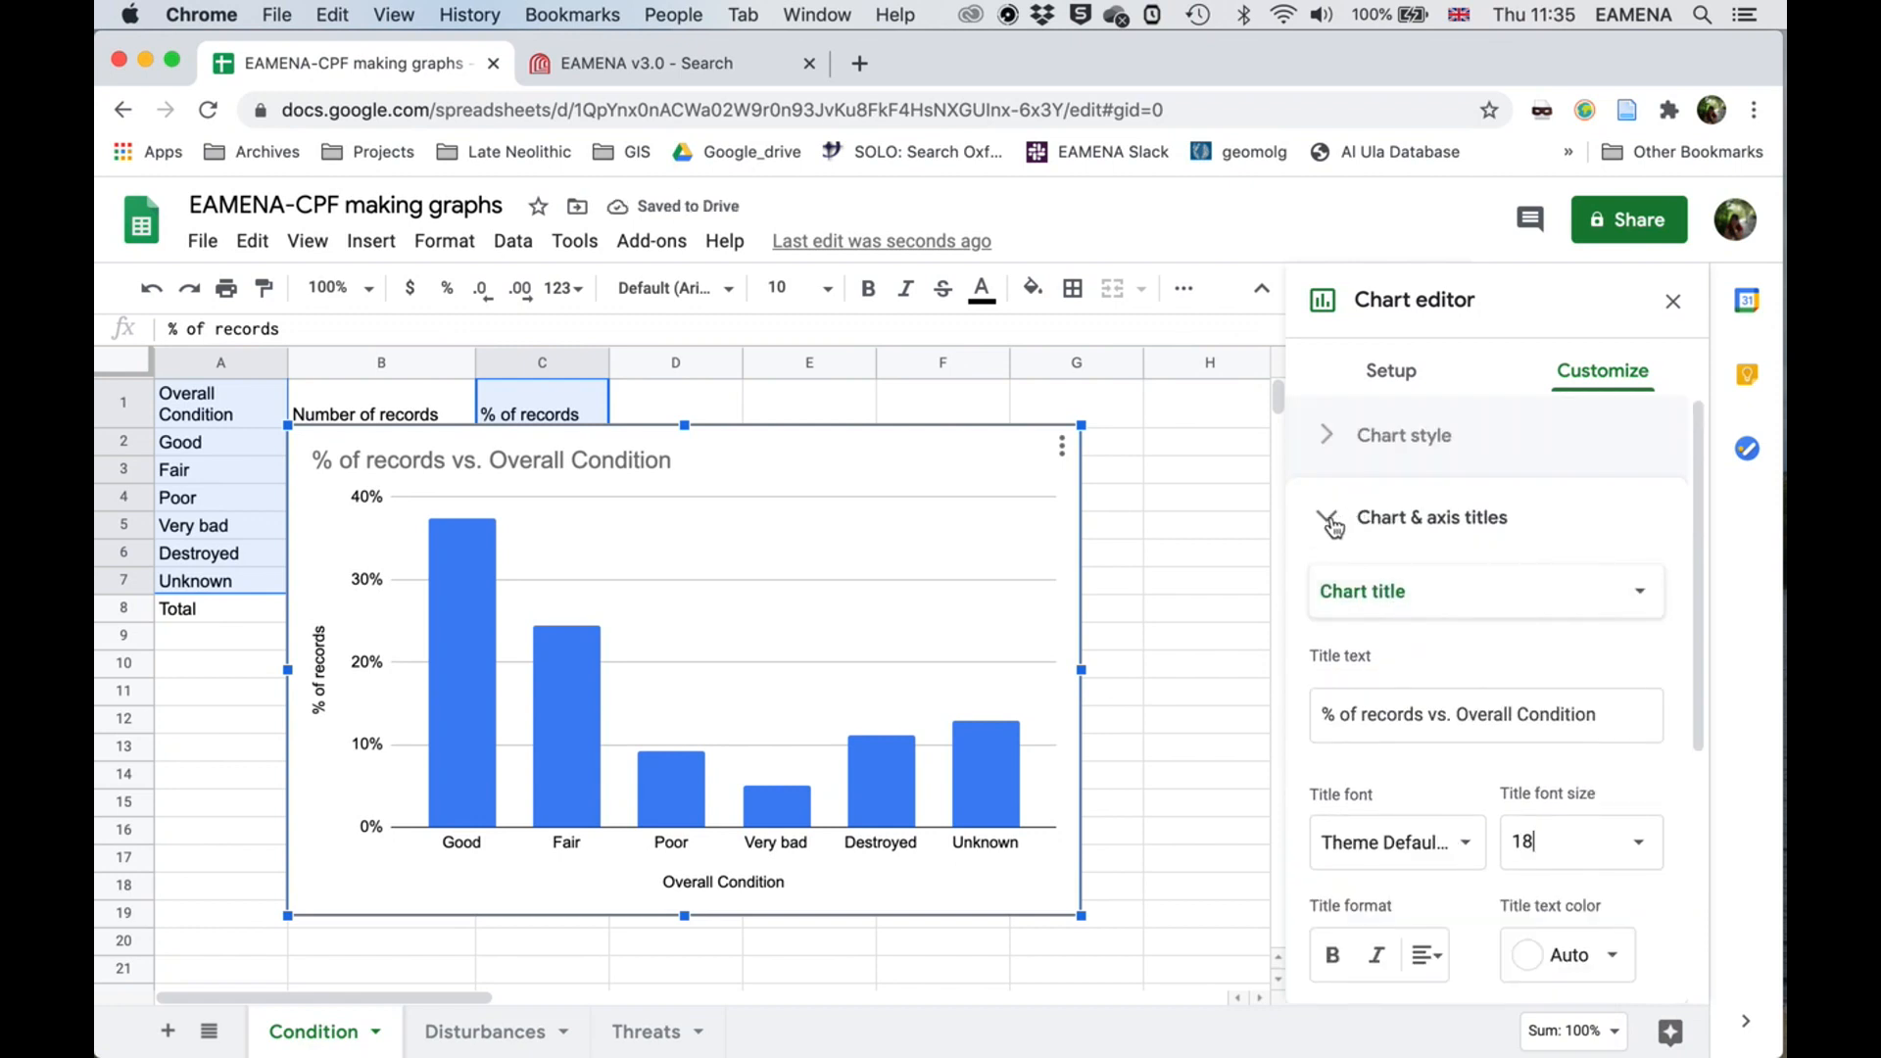
click(1632, 594)
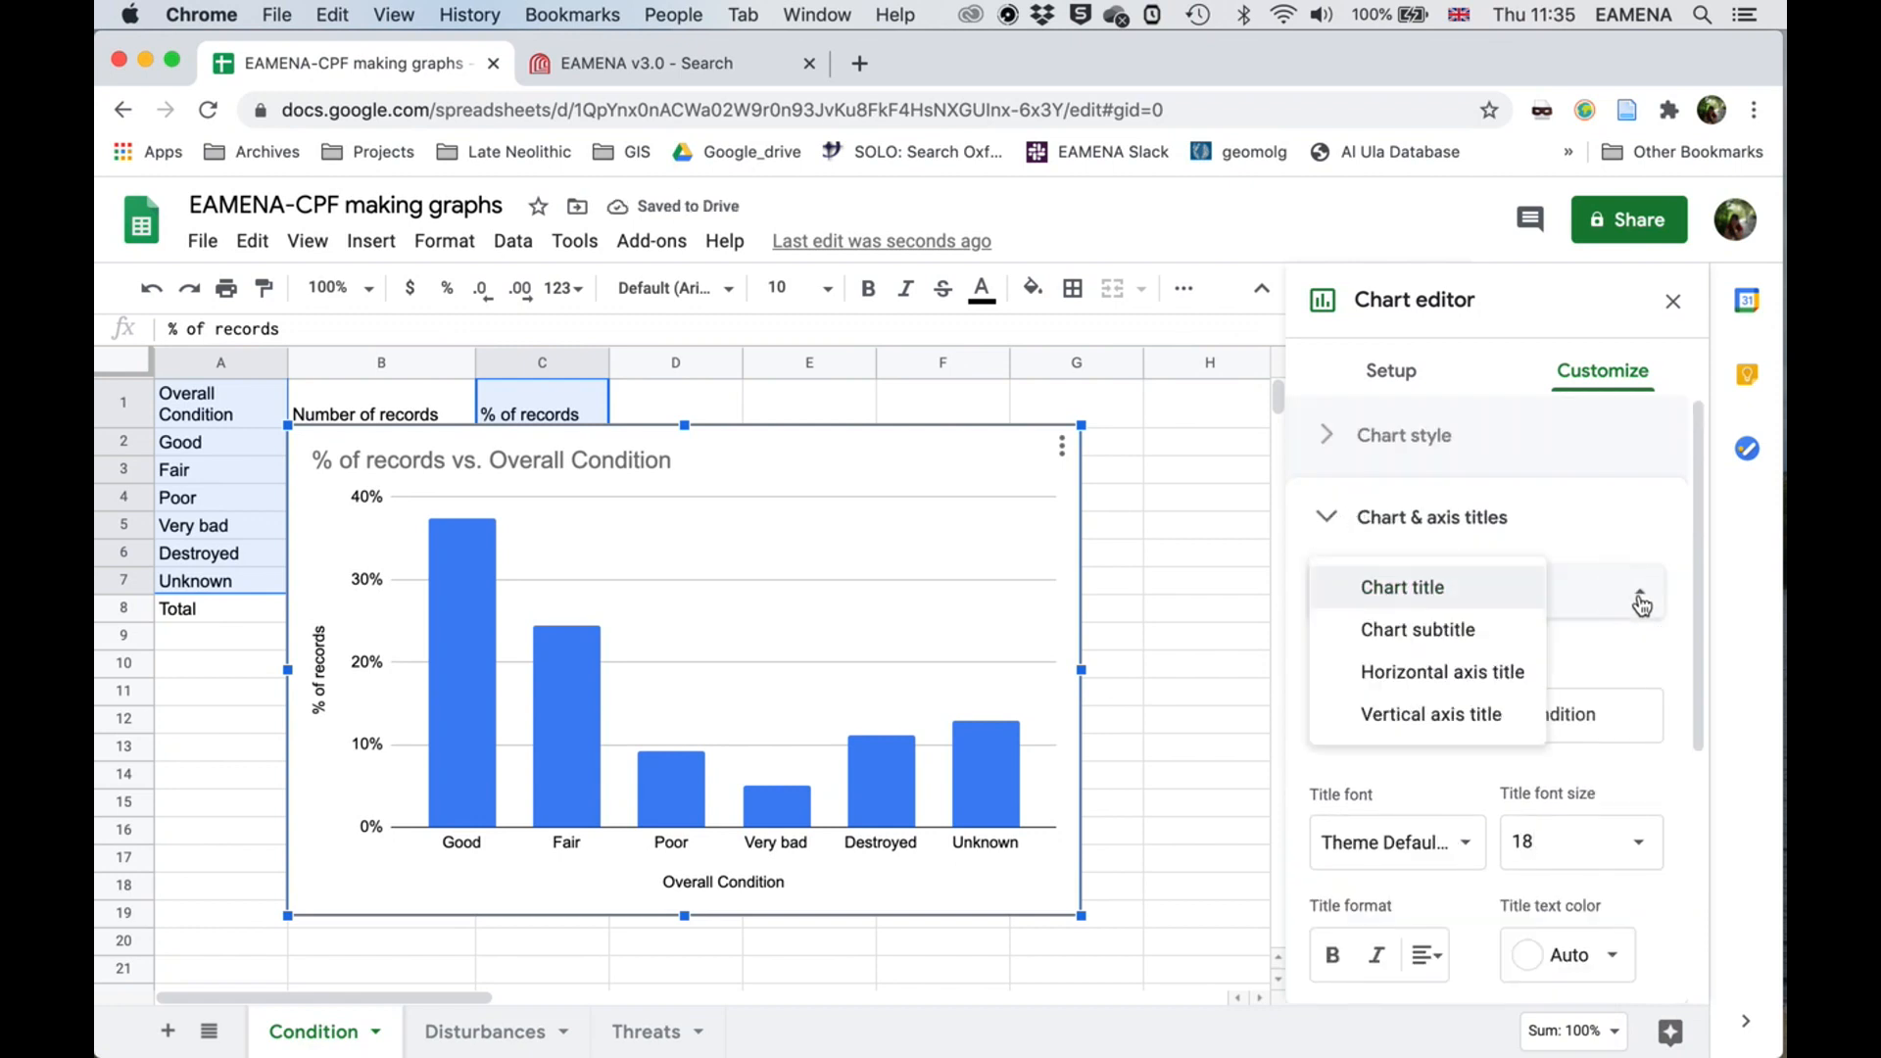
click(1391, 682)
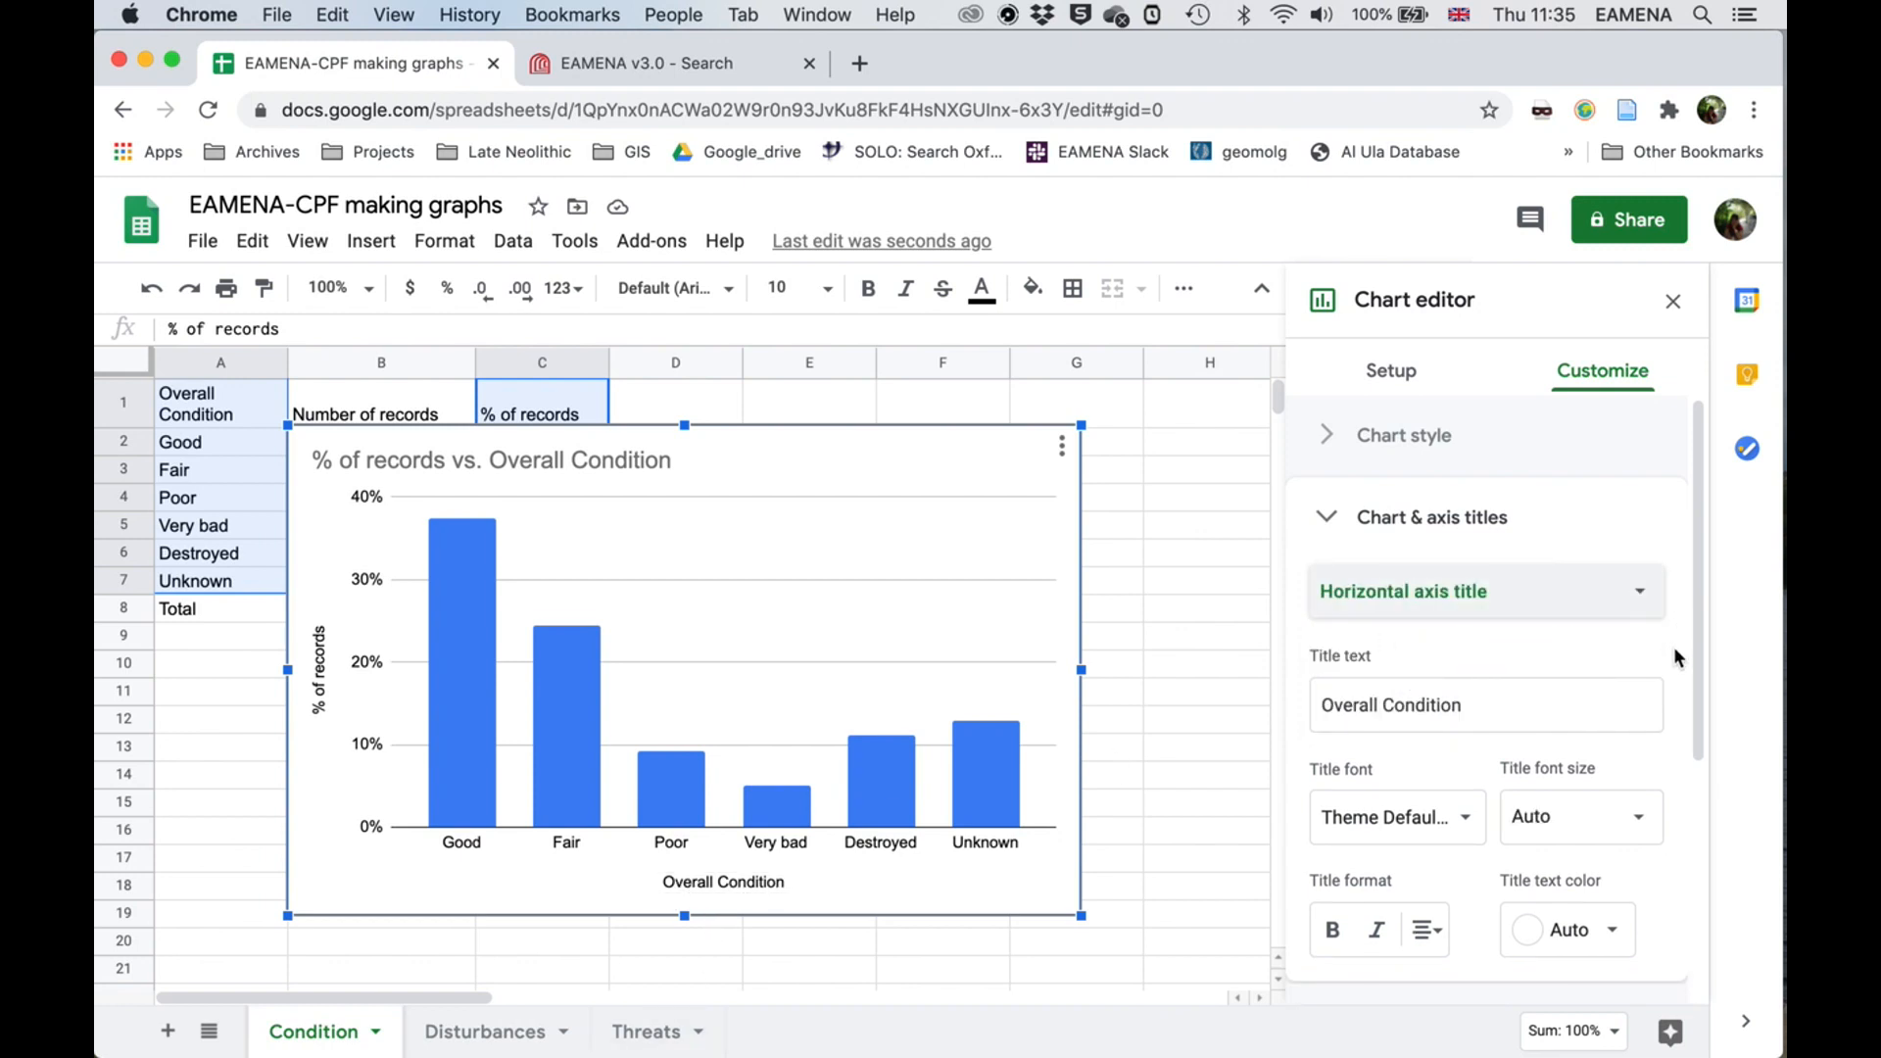
scroll(1677, 666, down, 2)
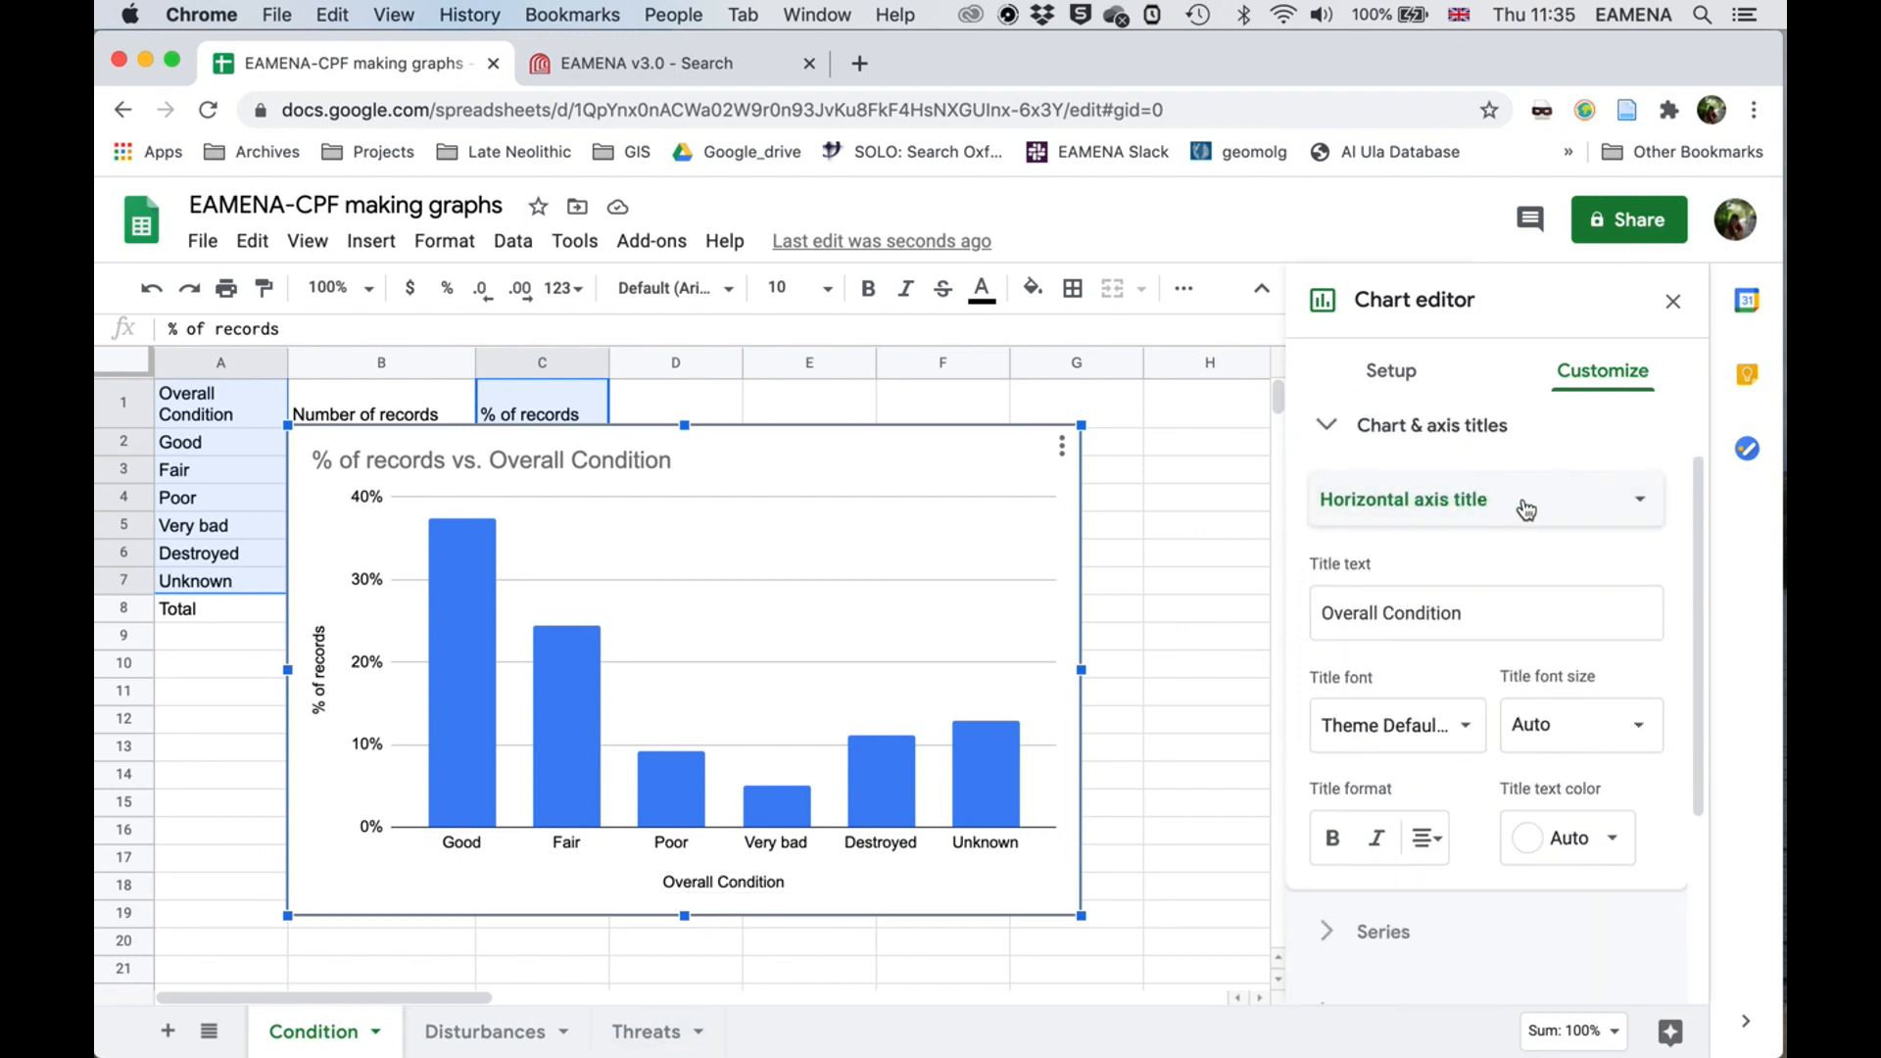
click(1638, 737)
click(1638, 736)
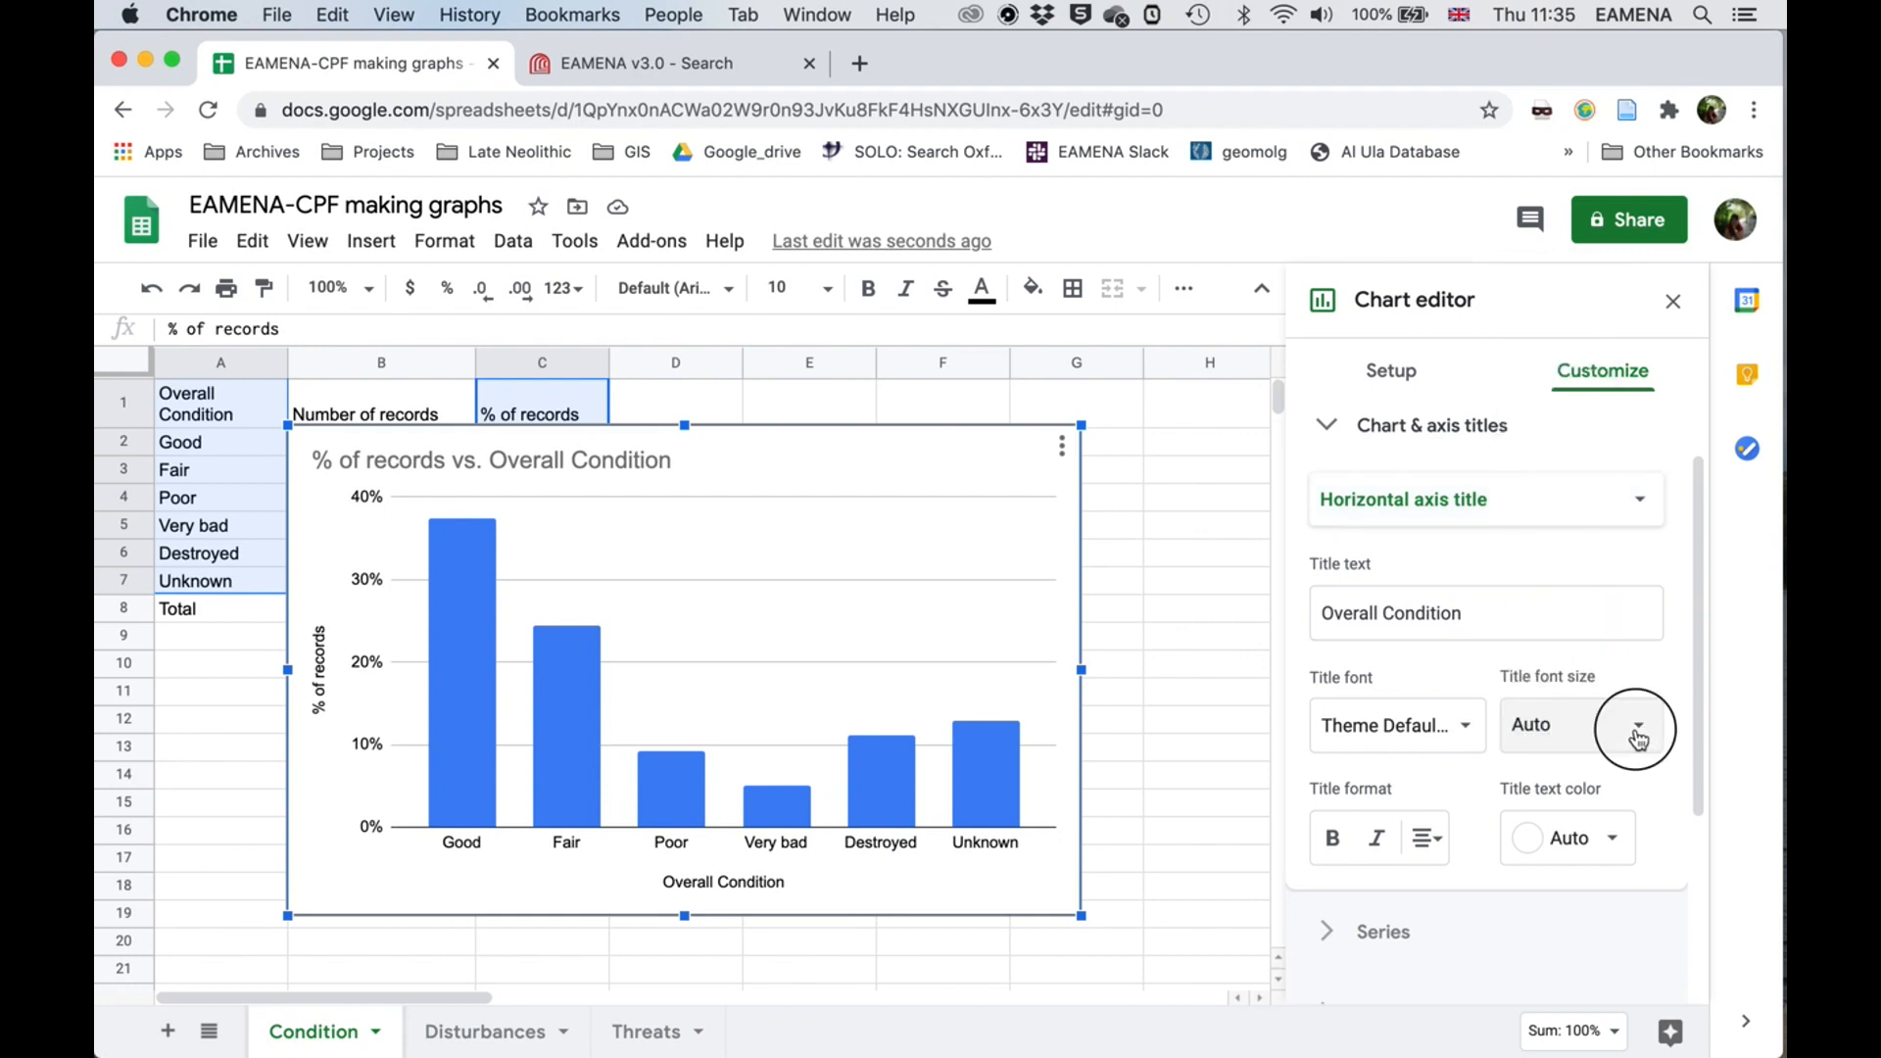
click(1637, 736)
click(1561, 456)
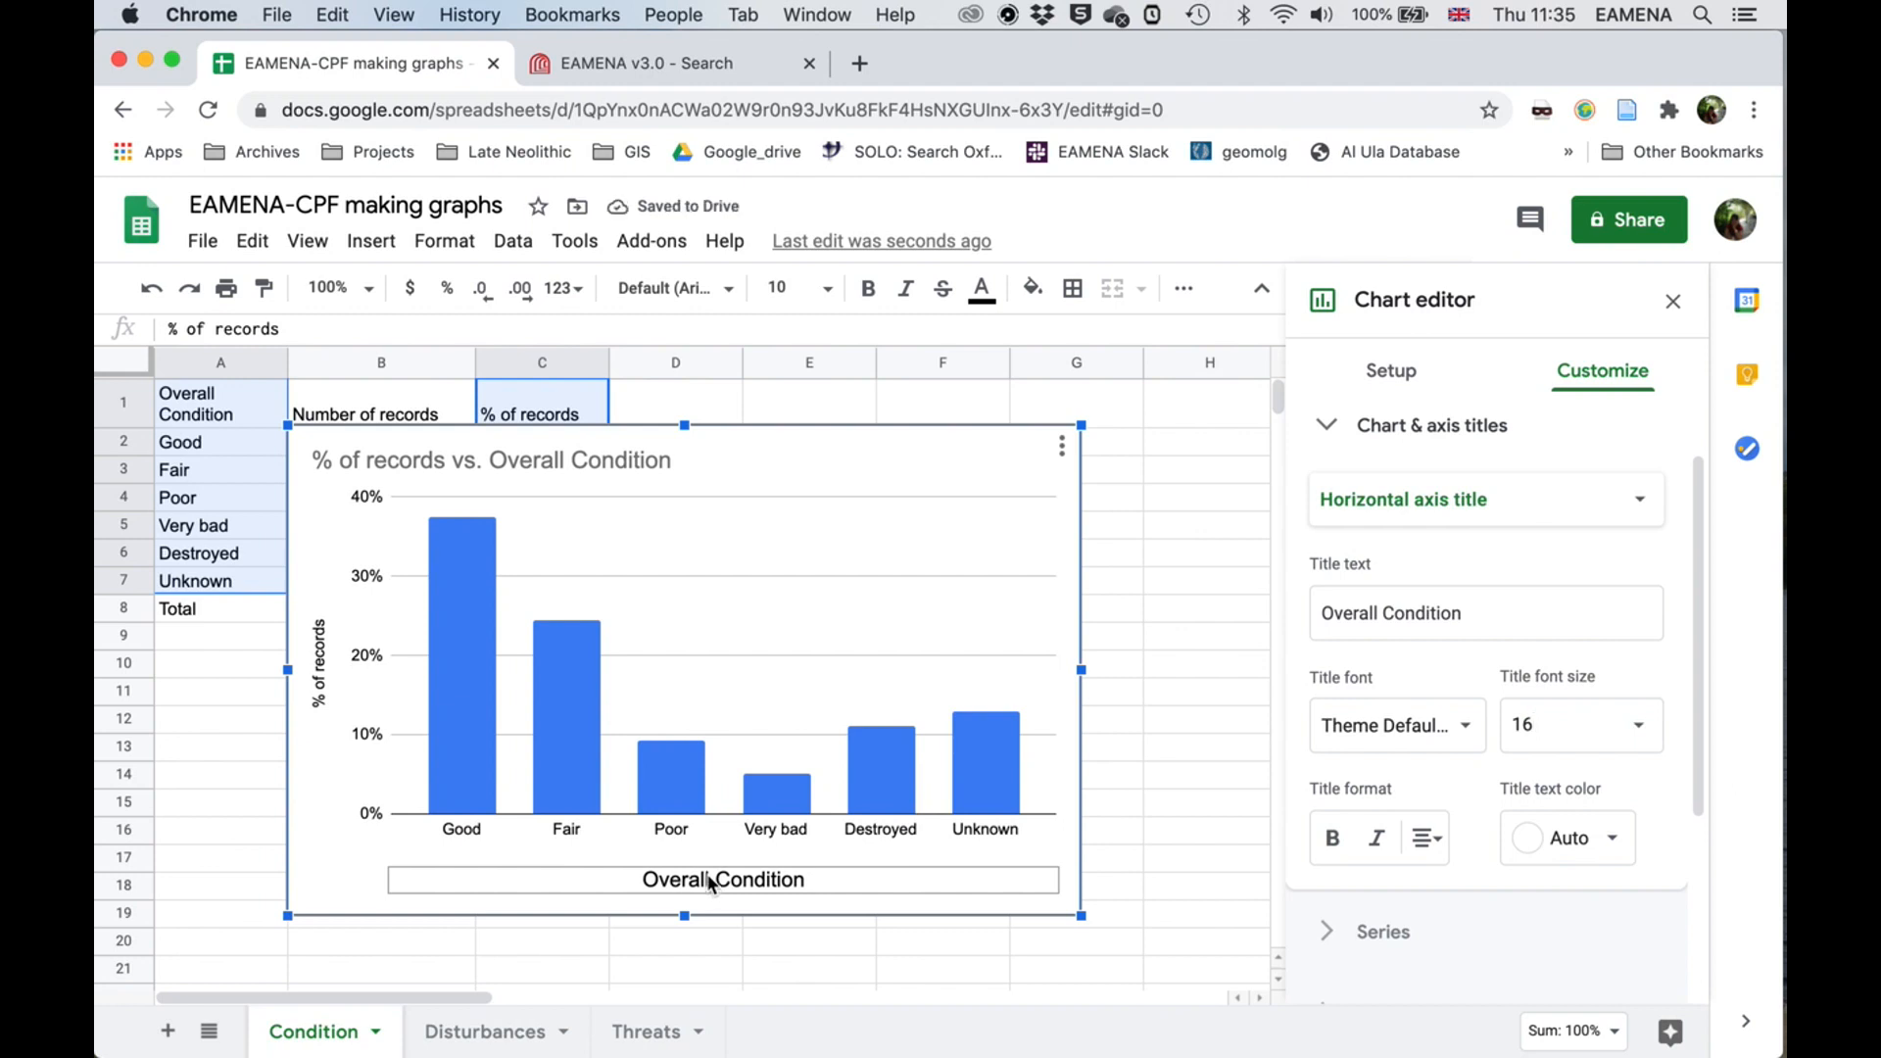
click(1334, 433)
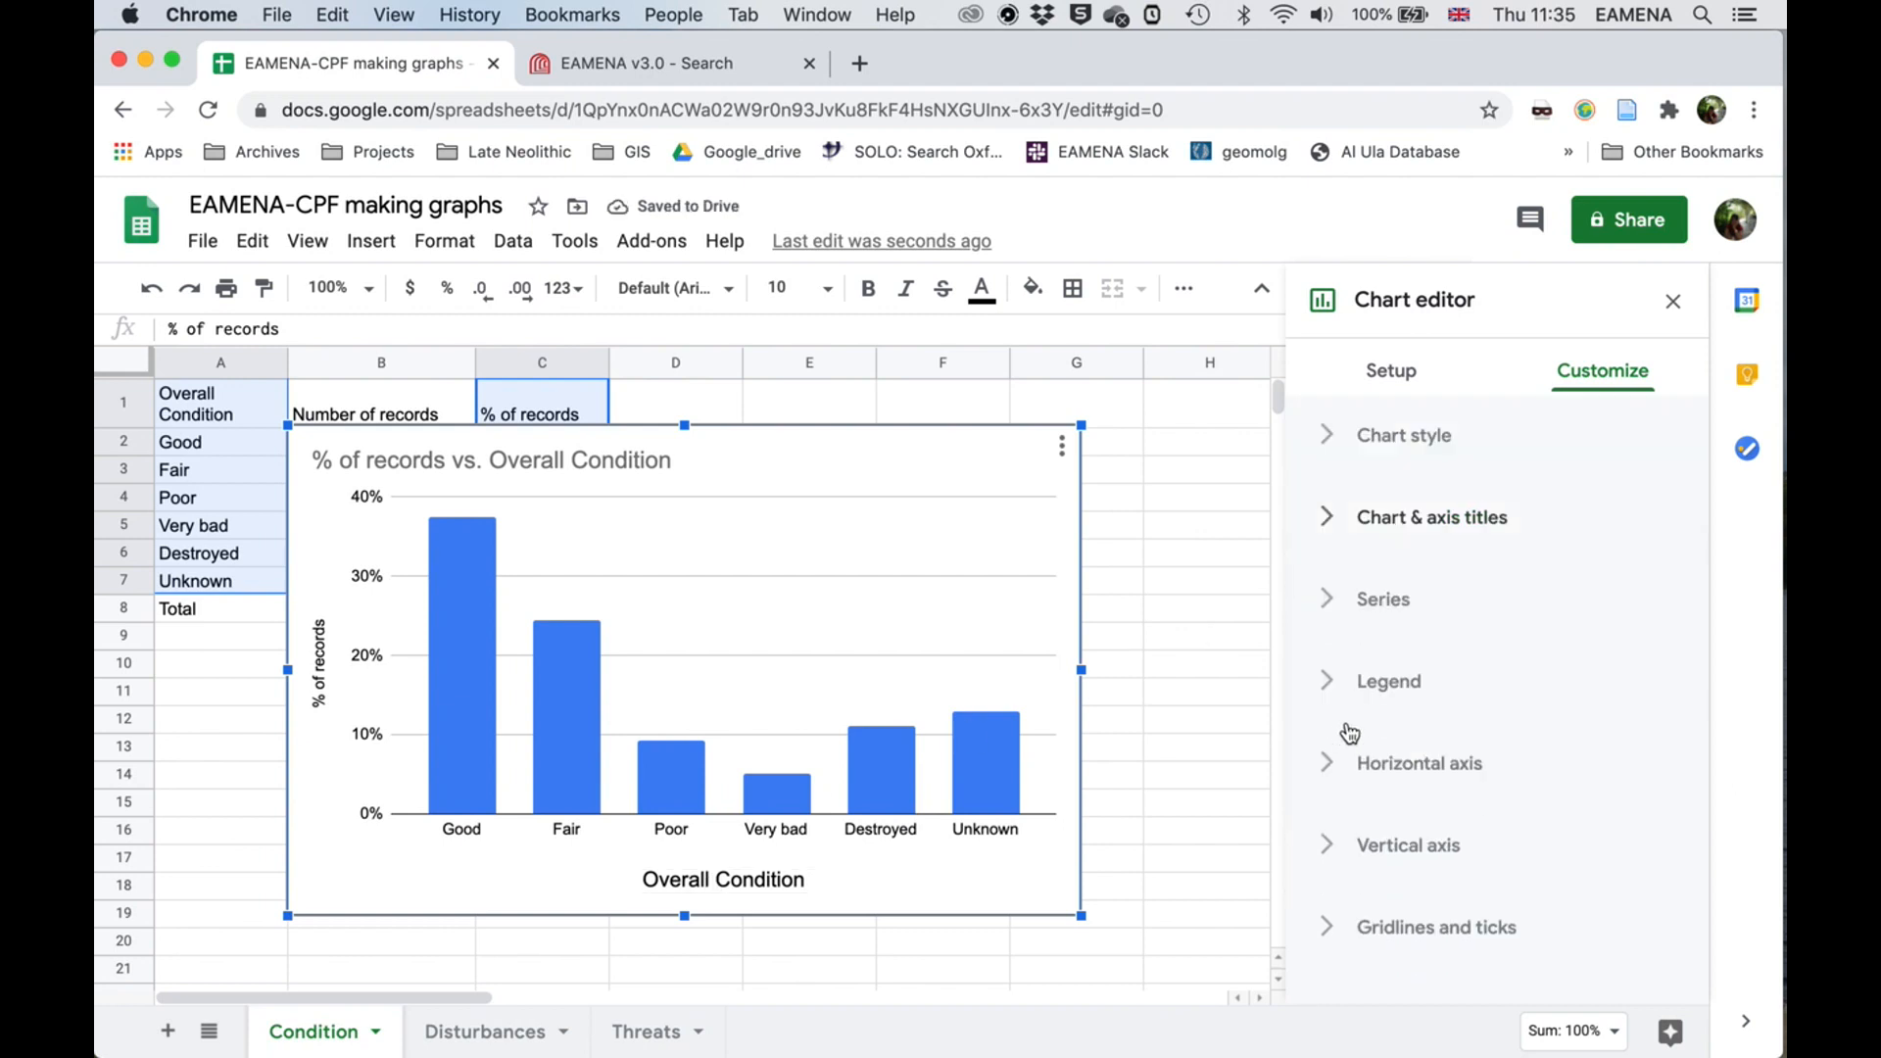
Step: Change the color of the % of records series columns to orange
click(1327, 599)
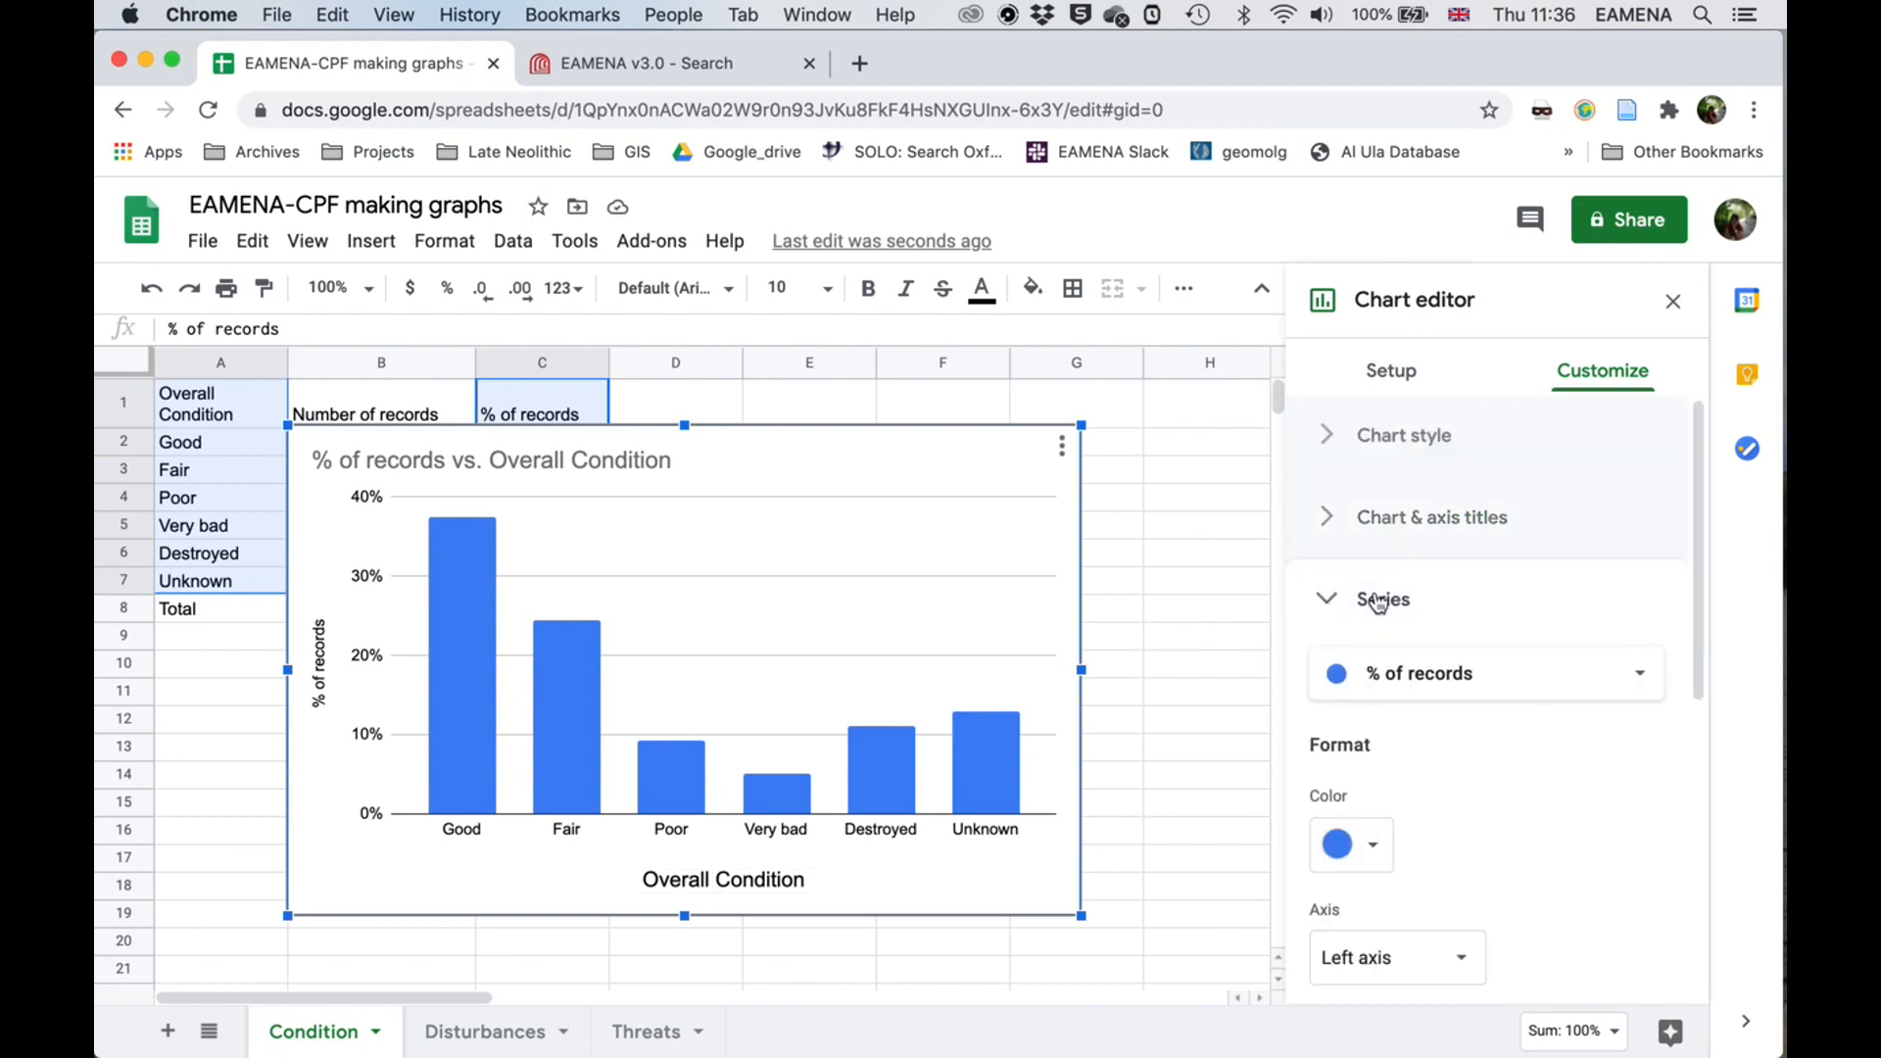
click(1371, 851)
click(1399, 460)
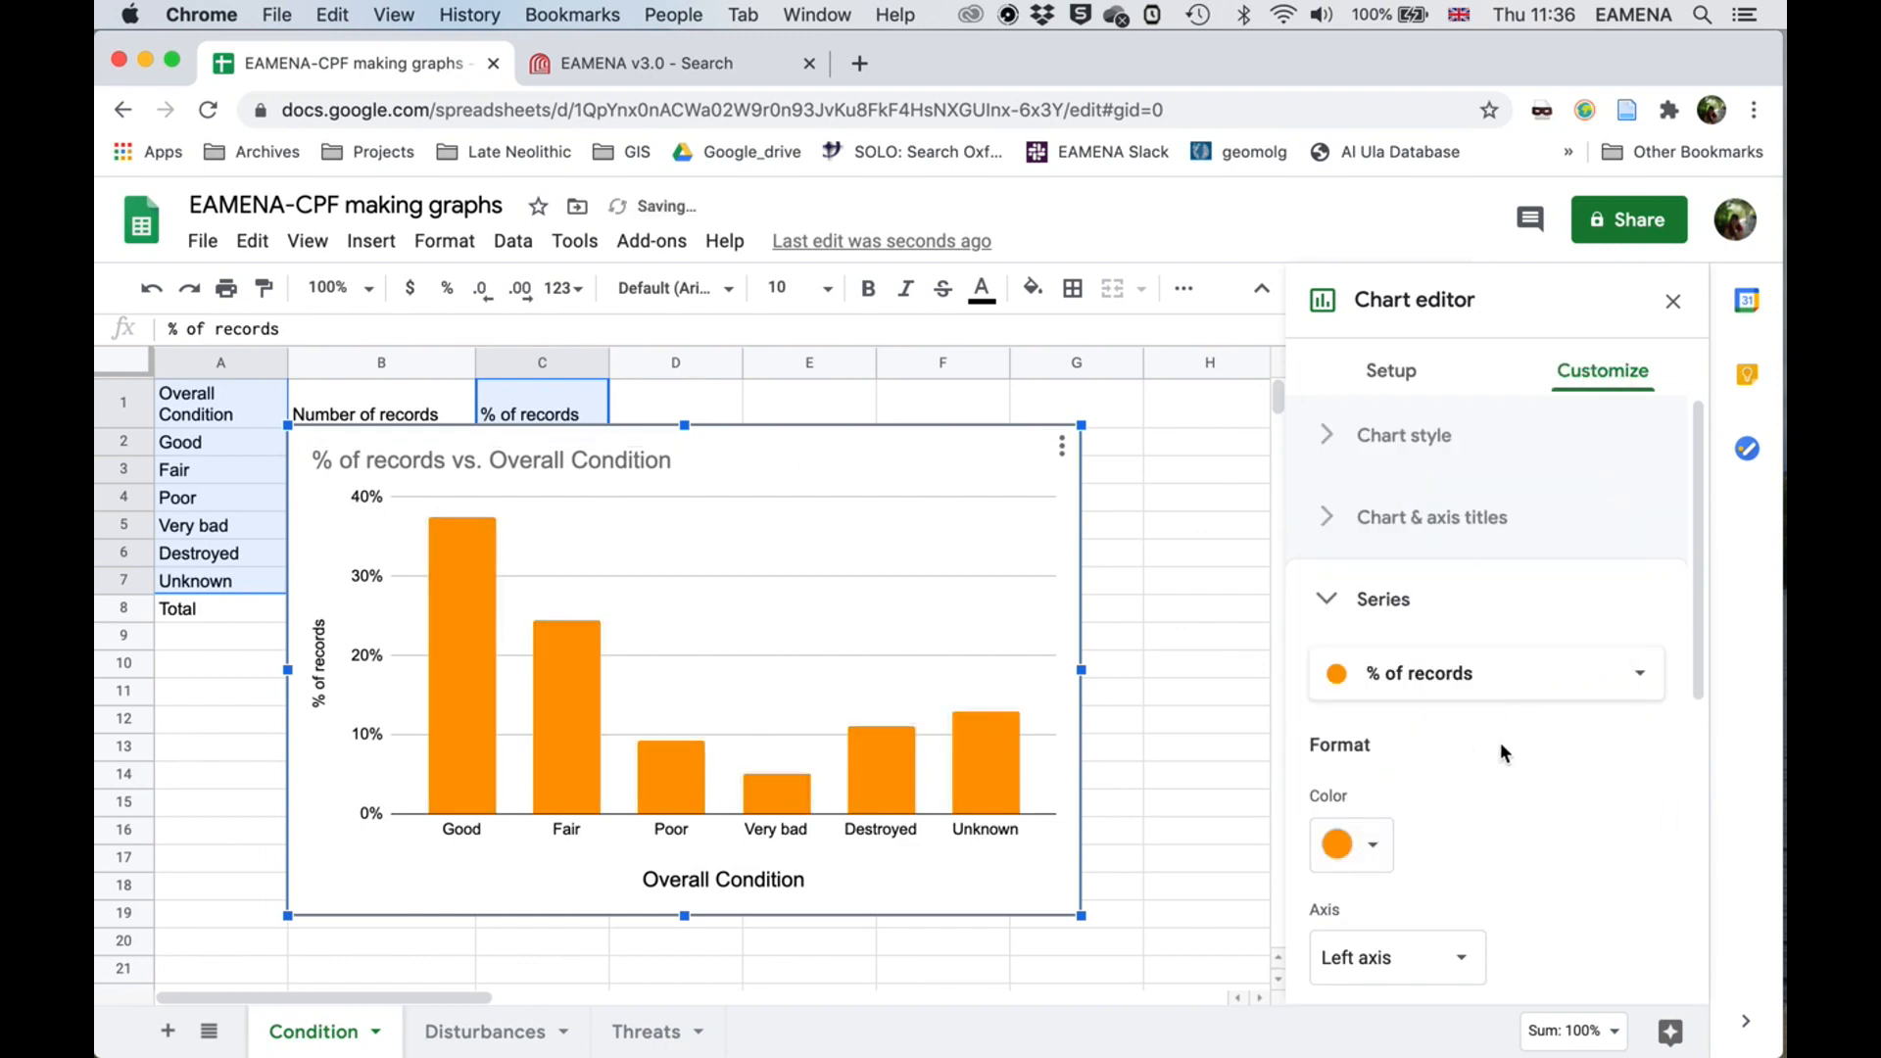
click(1329, 600)
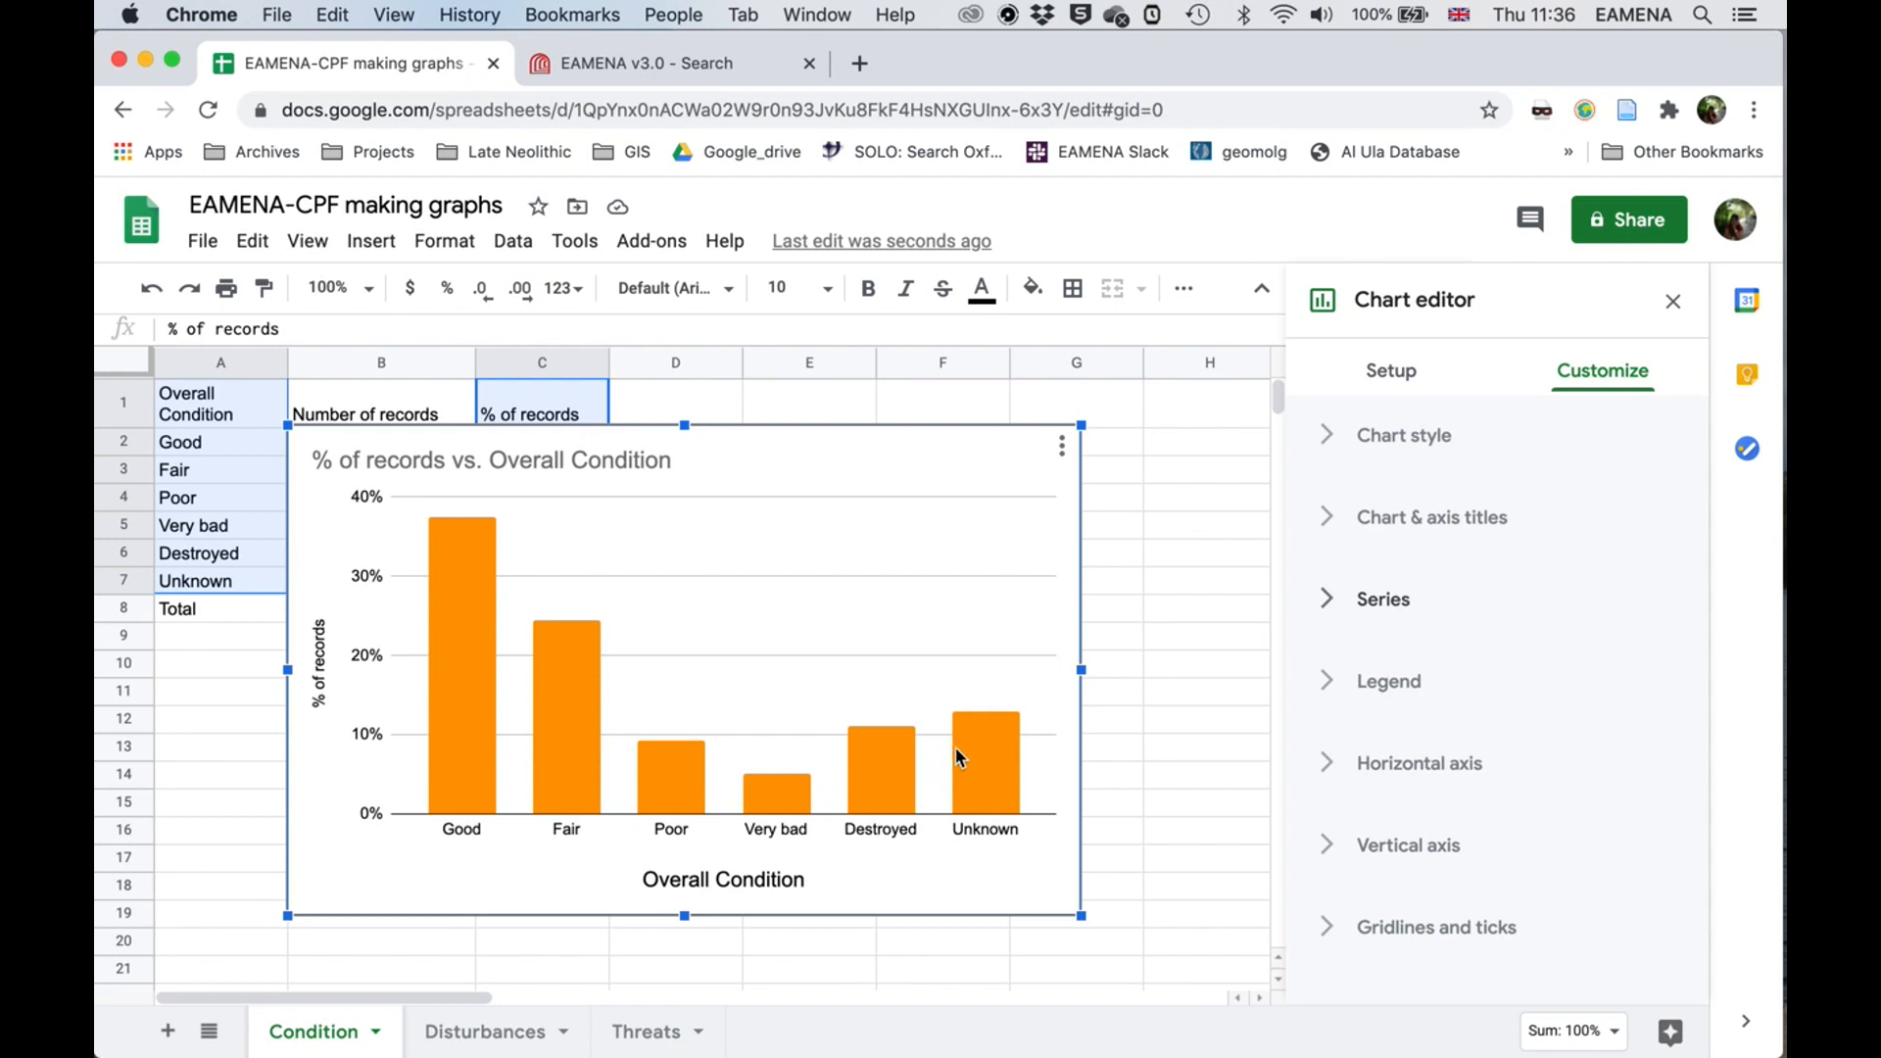
Step: Move the chart below the data table so its upper edge sits at about row 12, and deselect it
drag(798, 438, 950, 482)
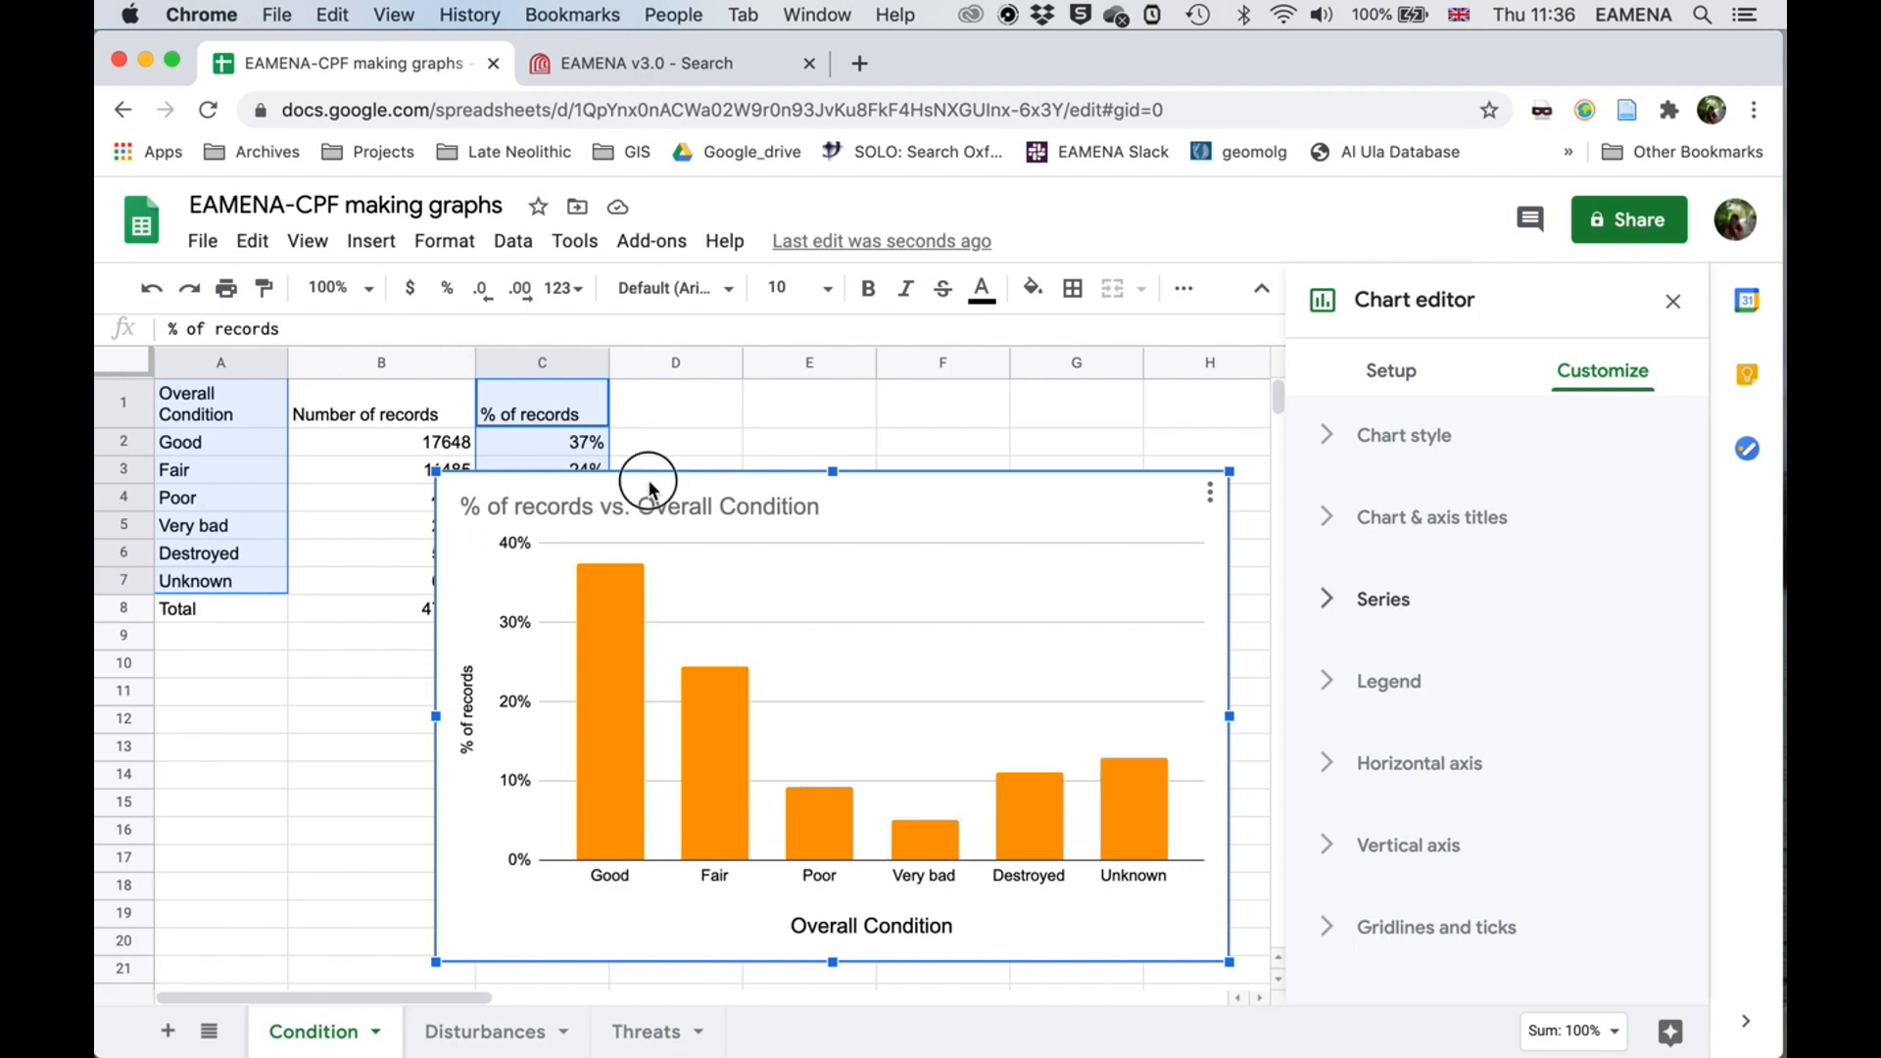
drag(650, 490, 676, 725)
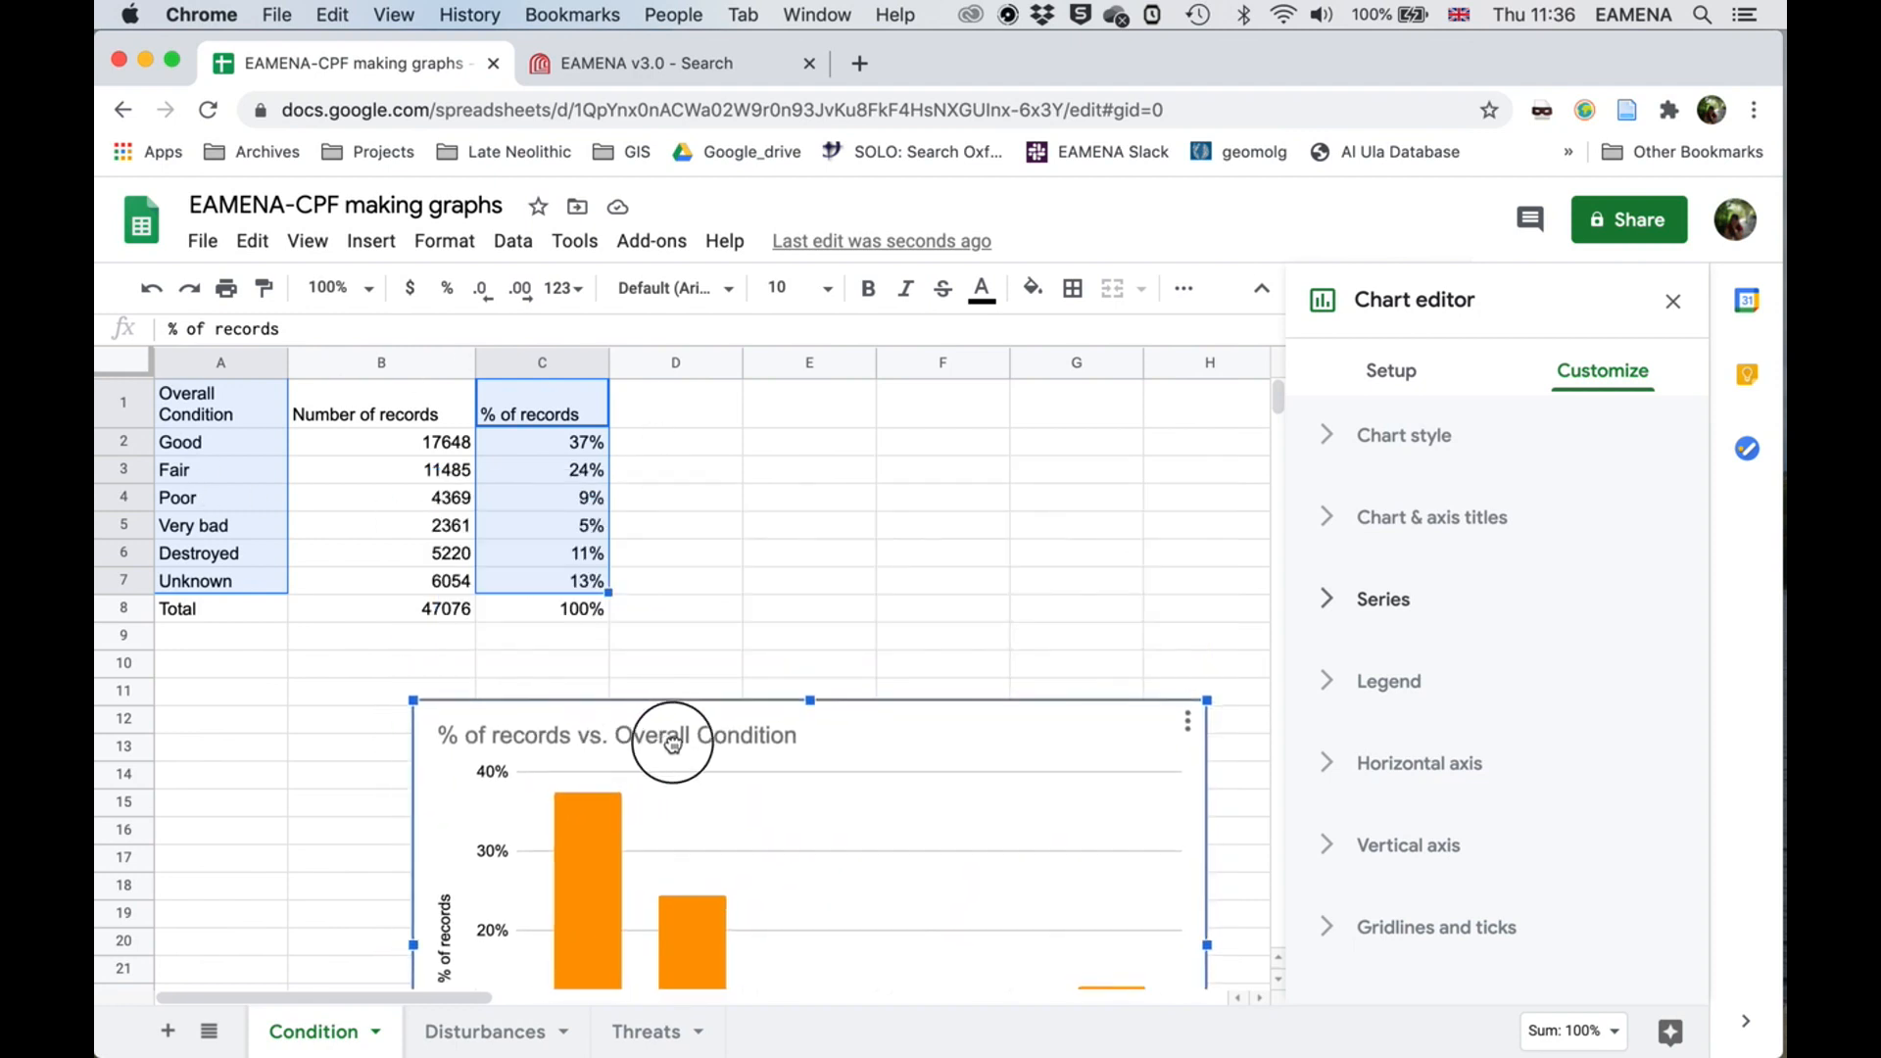
click(364, 641)
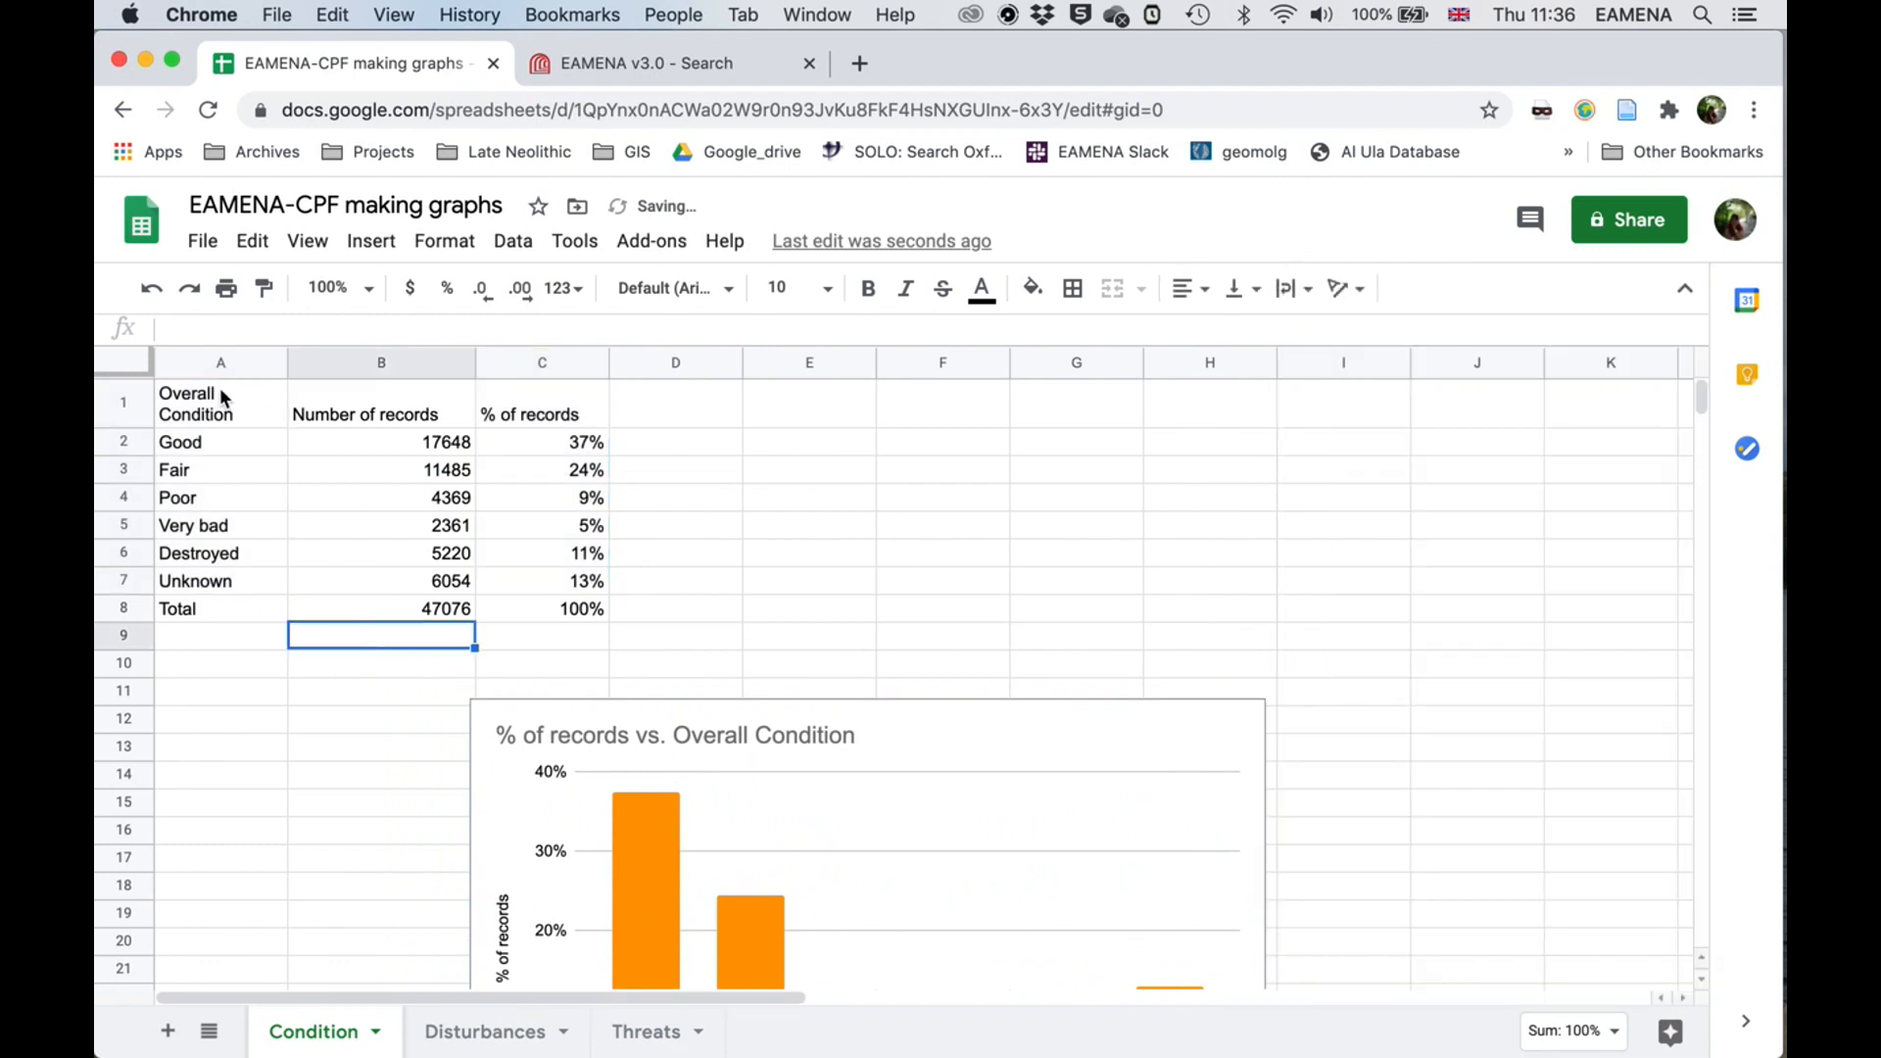
Step: Sort the range A1:C7, treating the first row as a header, by % of records from Z to A
drag(220, 401, 578, 591)
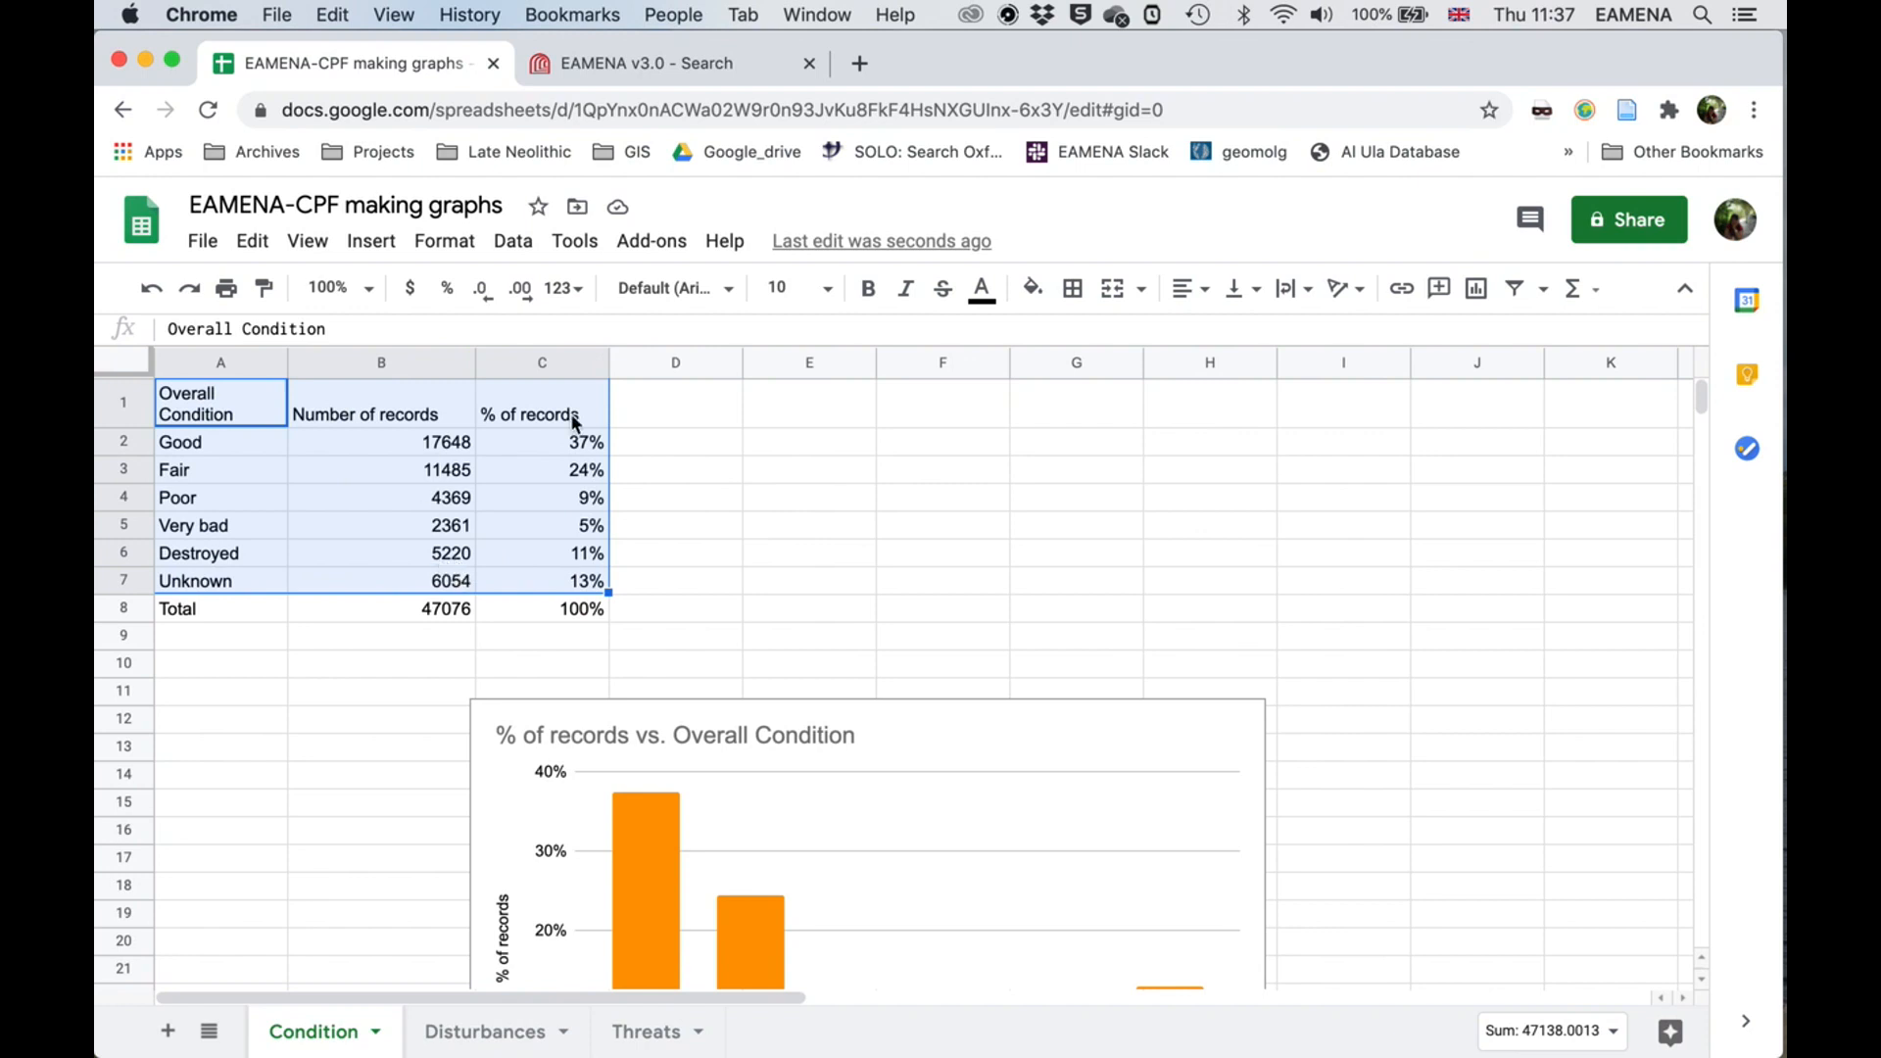
click(518, 249)
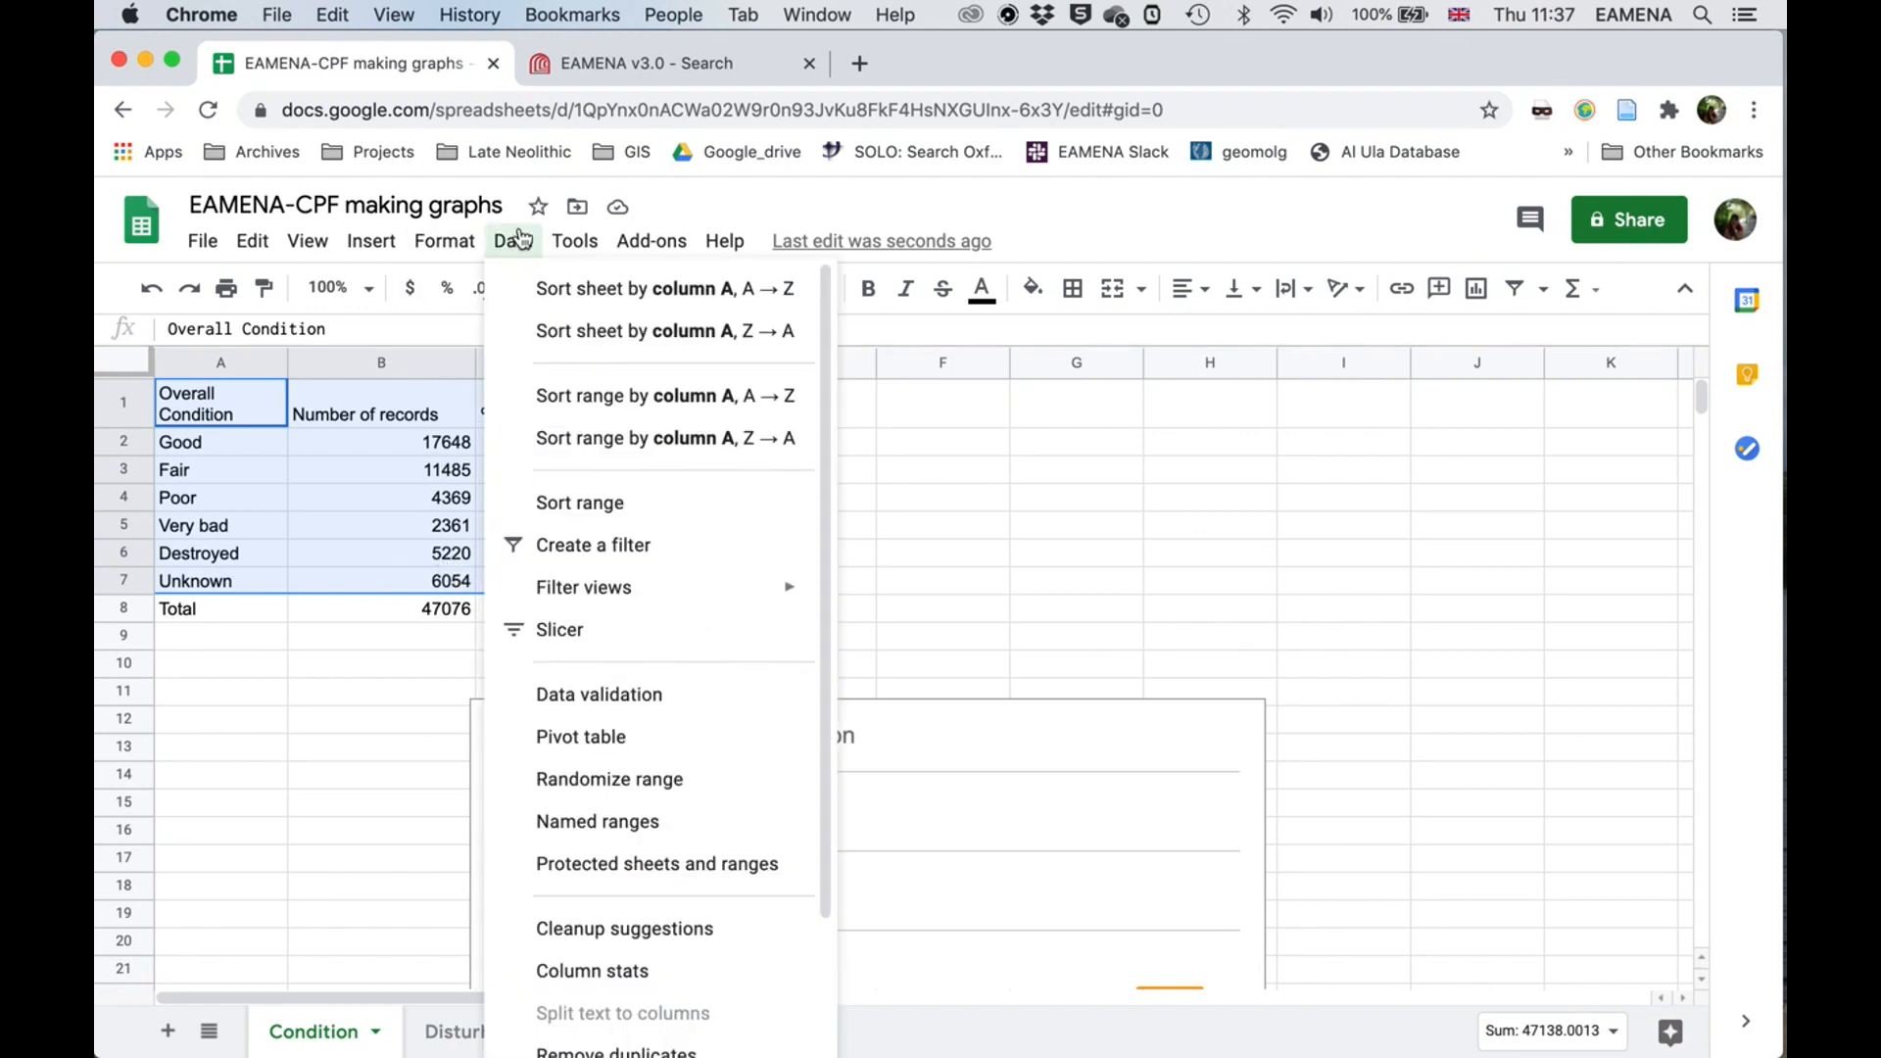
click(639, 509)
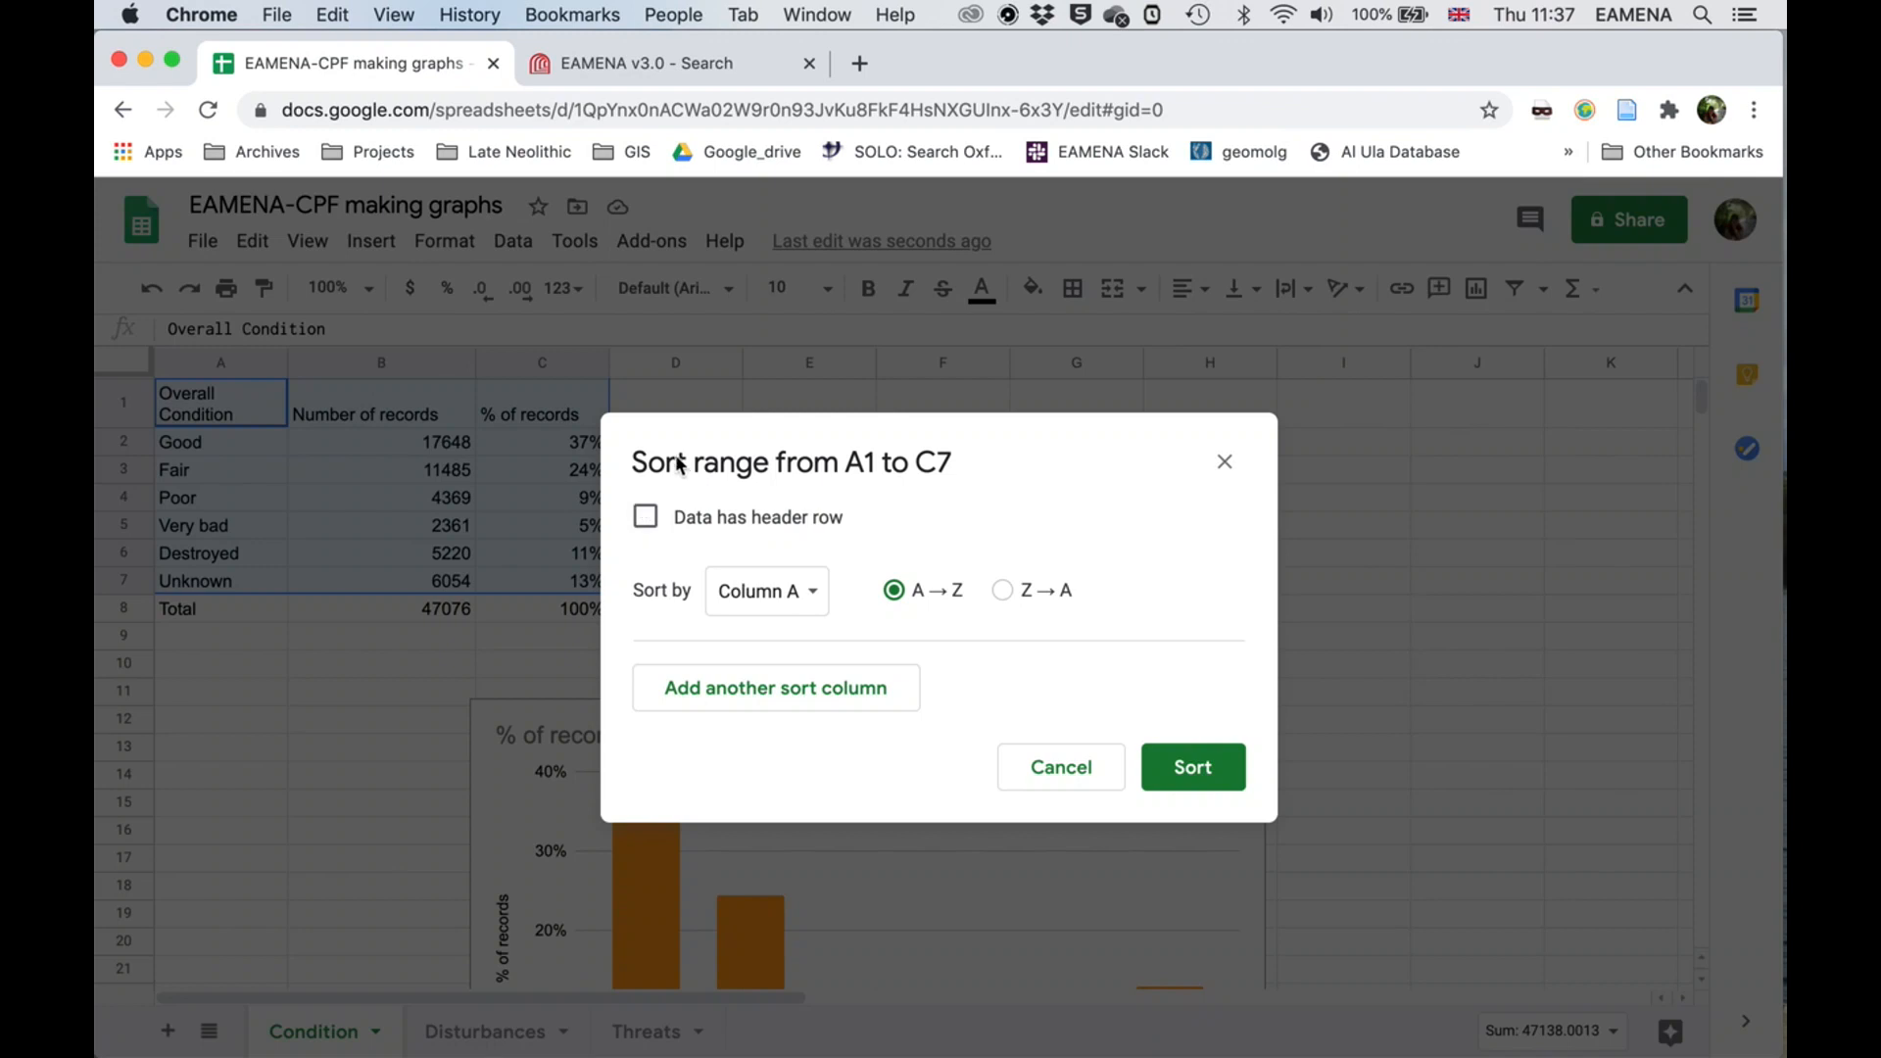
click(647, 519)
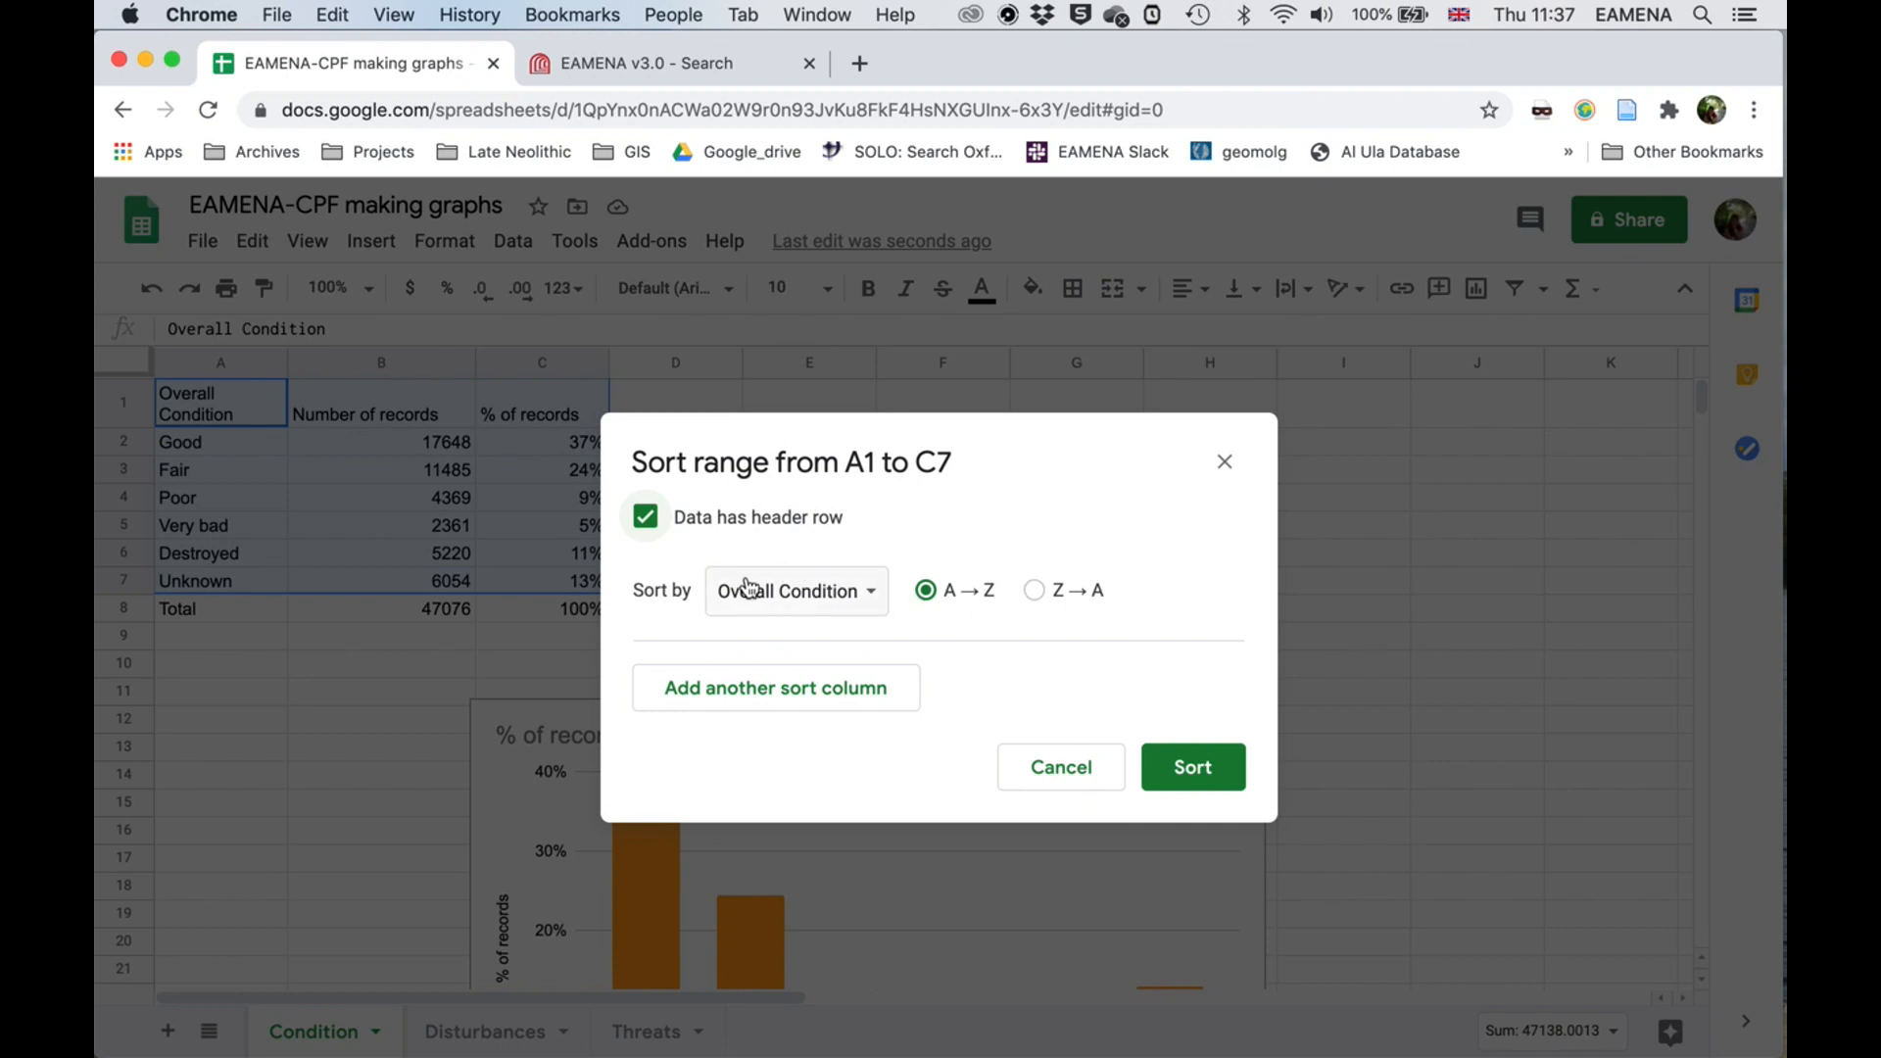
click(854, 594)
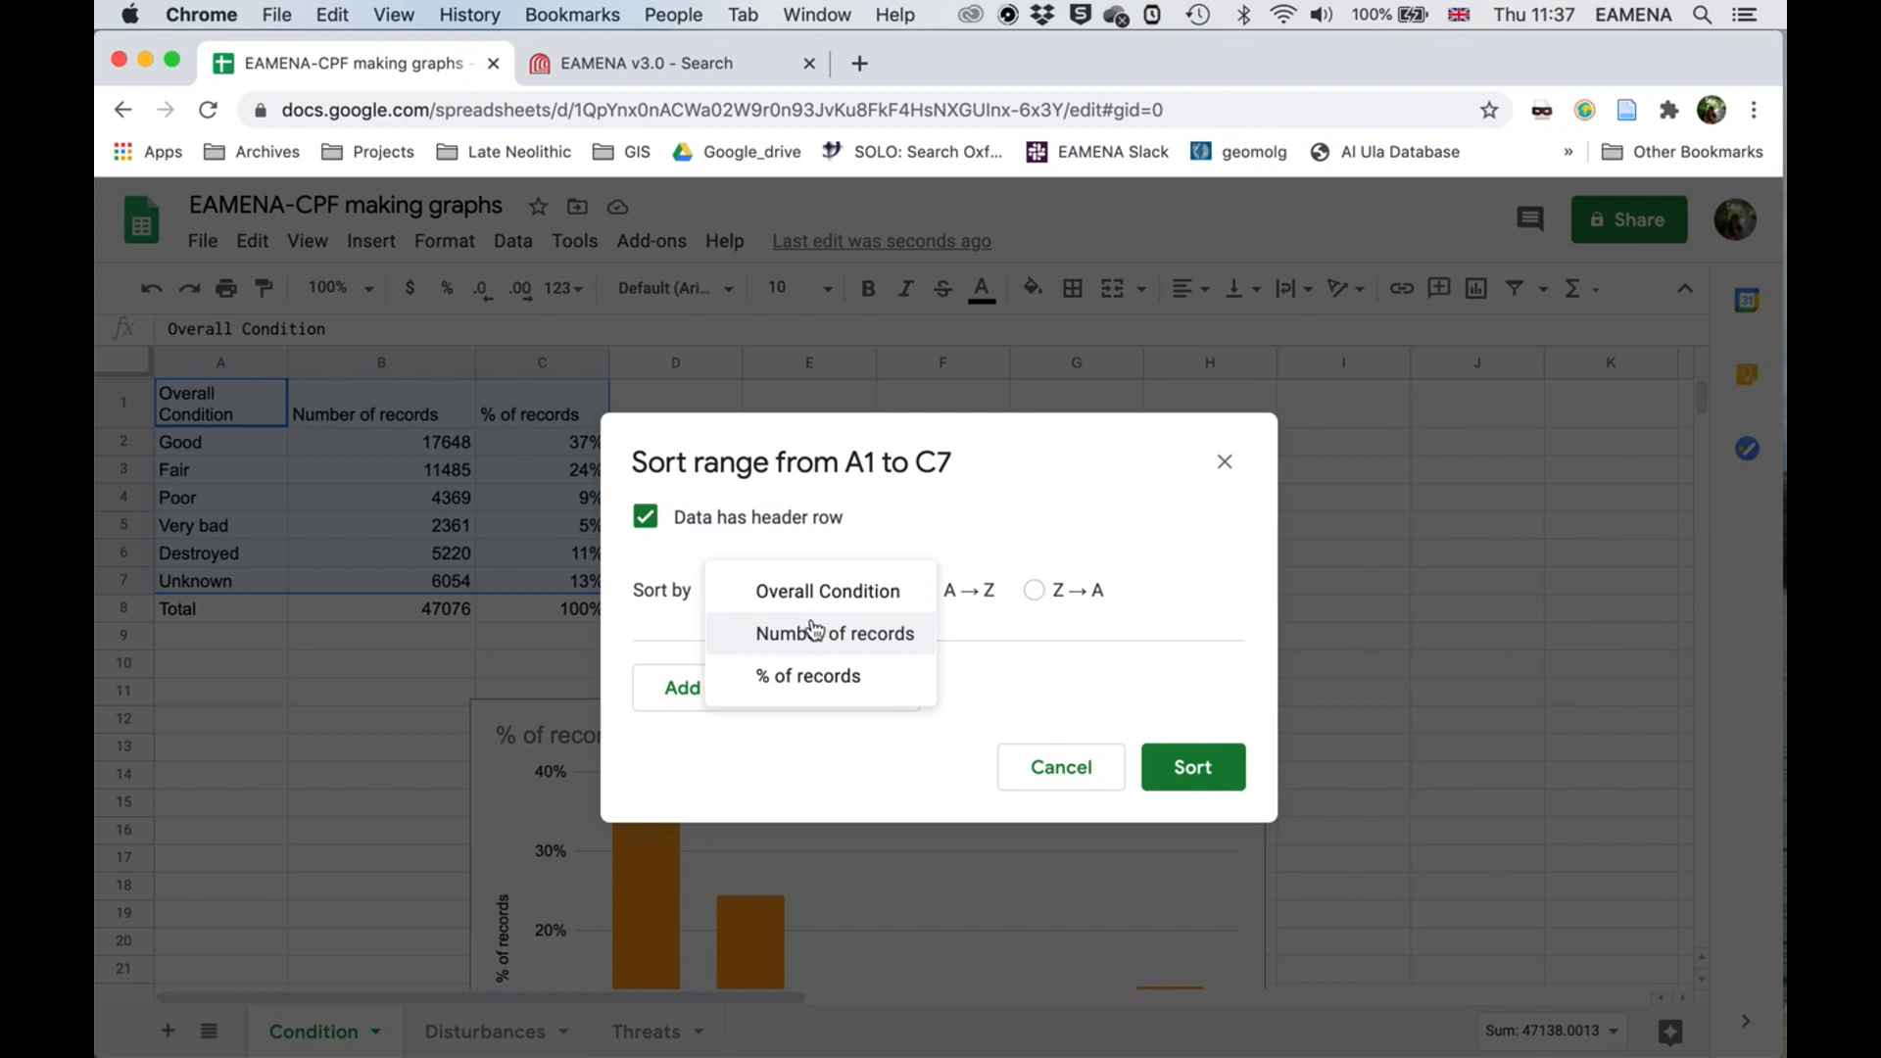
click(792, 676)
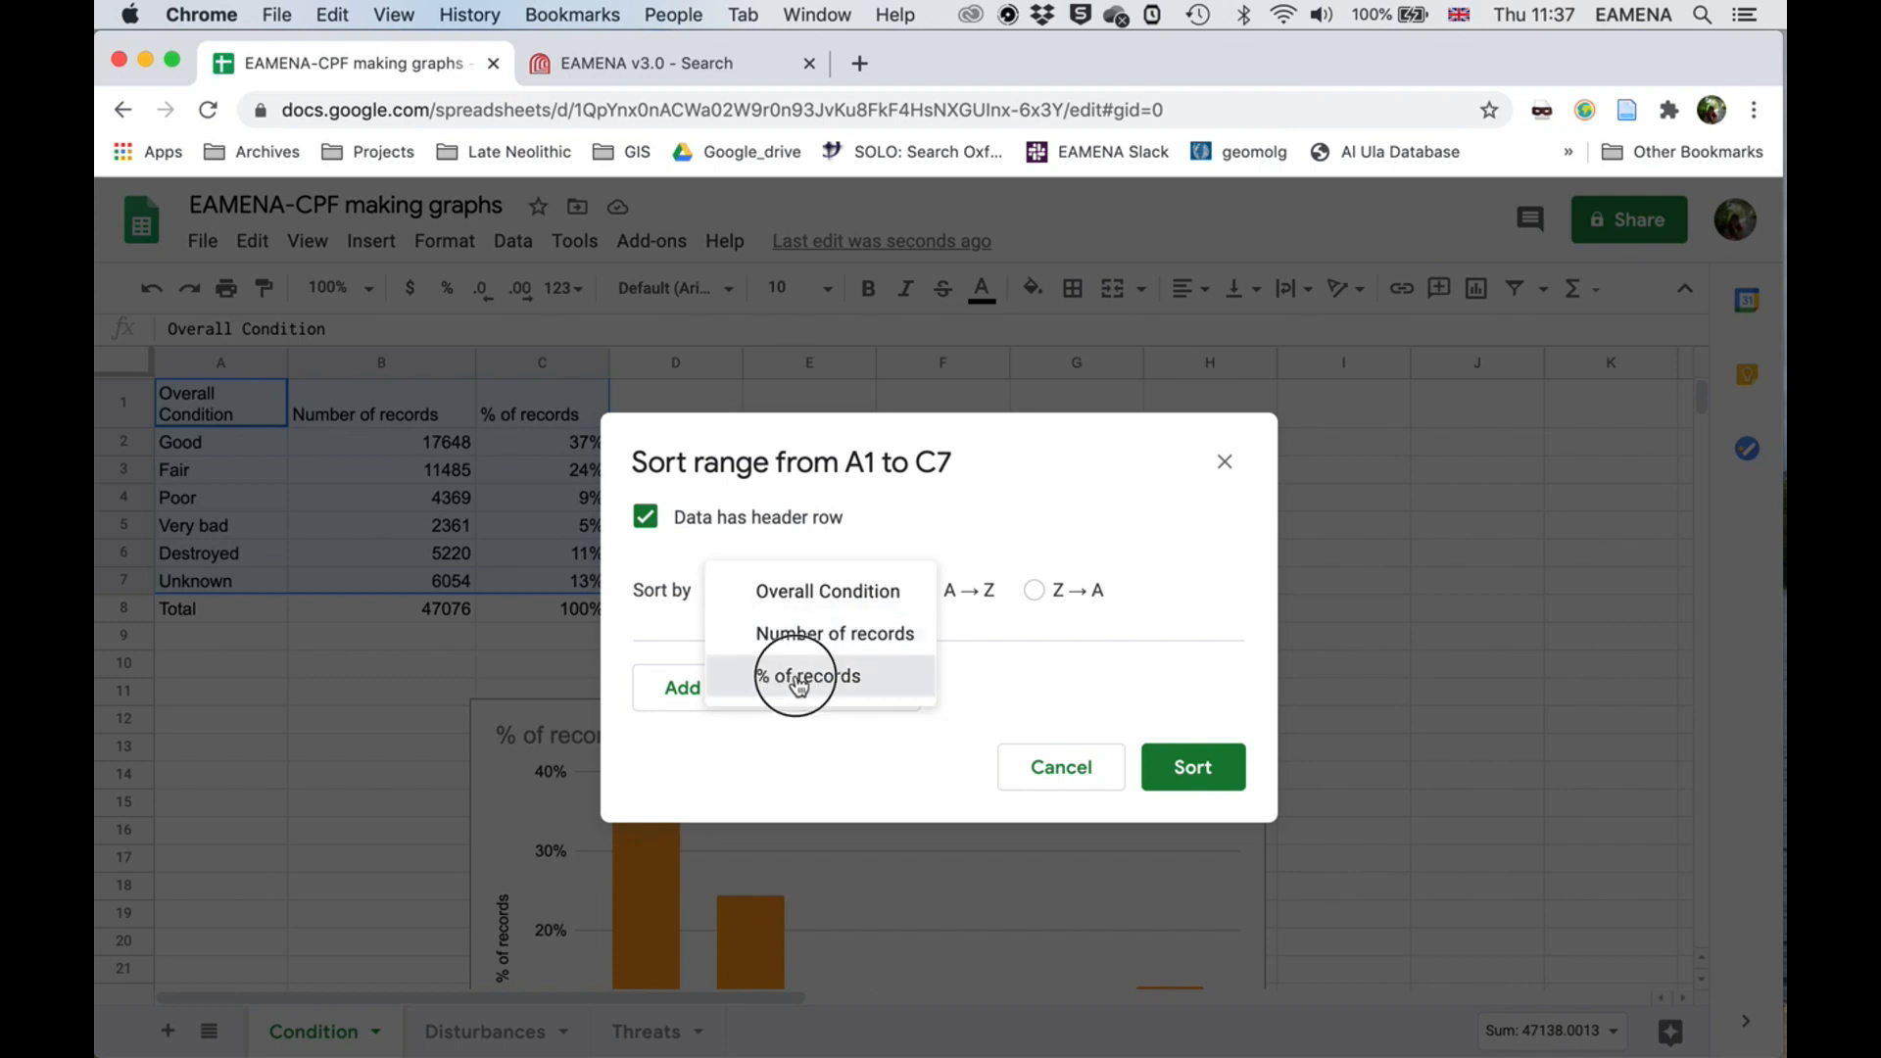
click(1001, 591)
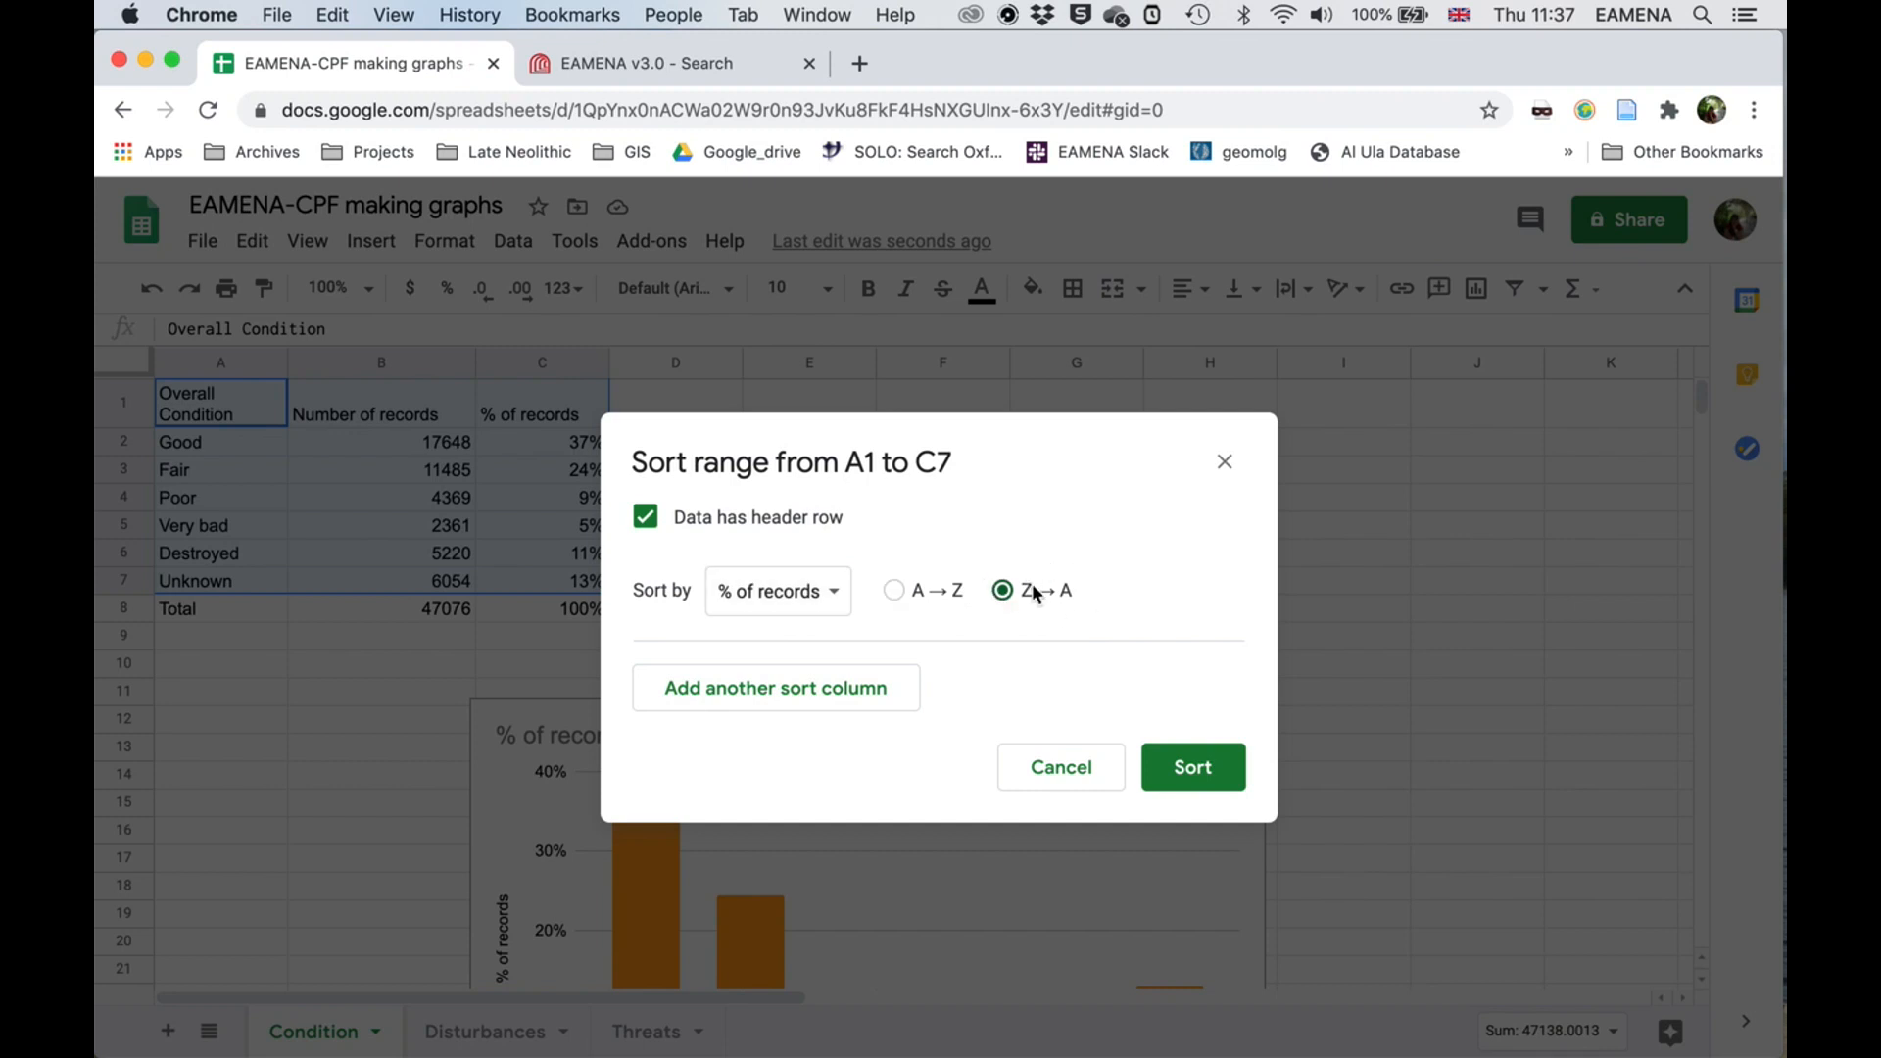
click(1195, 779)
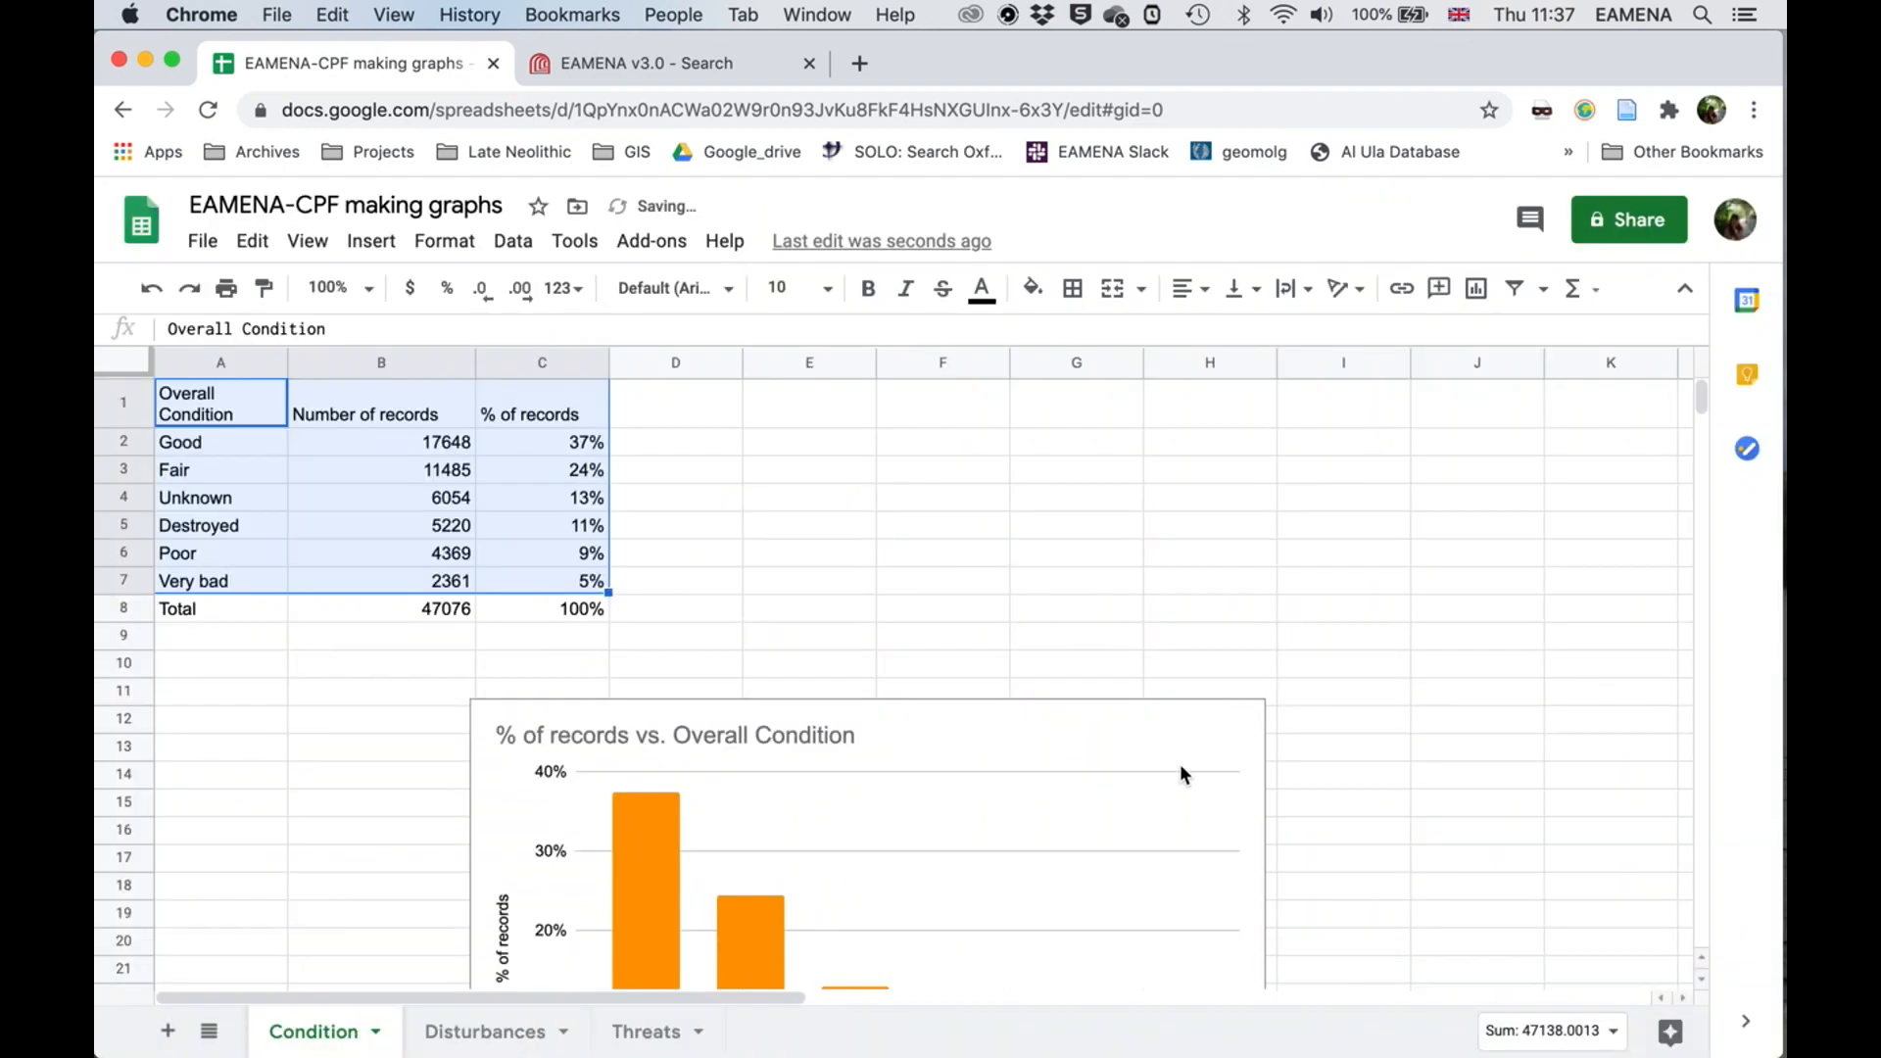
Step: Compare the chart's column order with and without the sort, and leave the sort undone
click(912, 723)
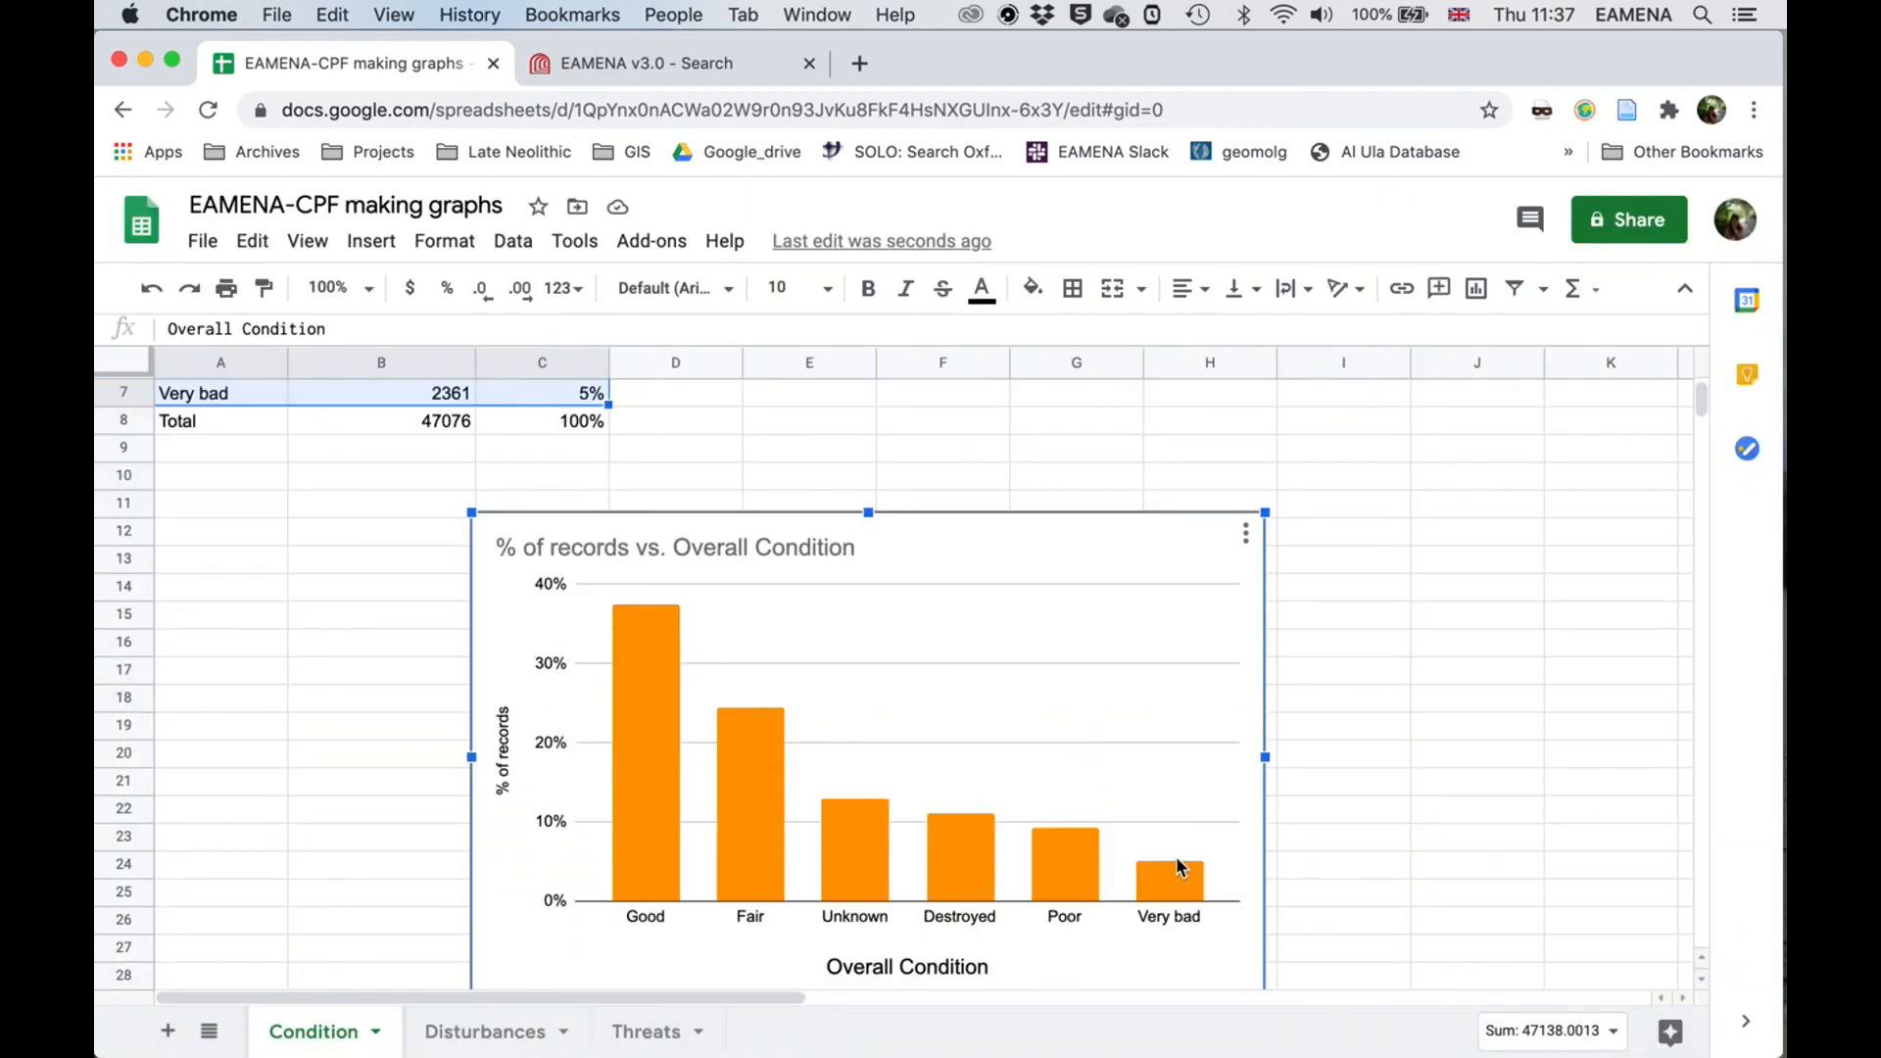
mouse_move(736, 759)
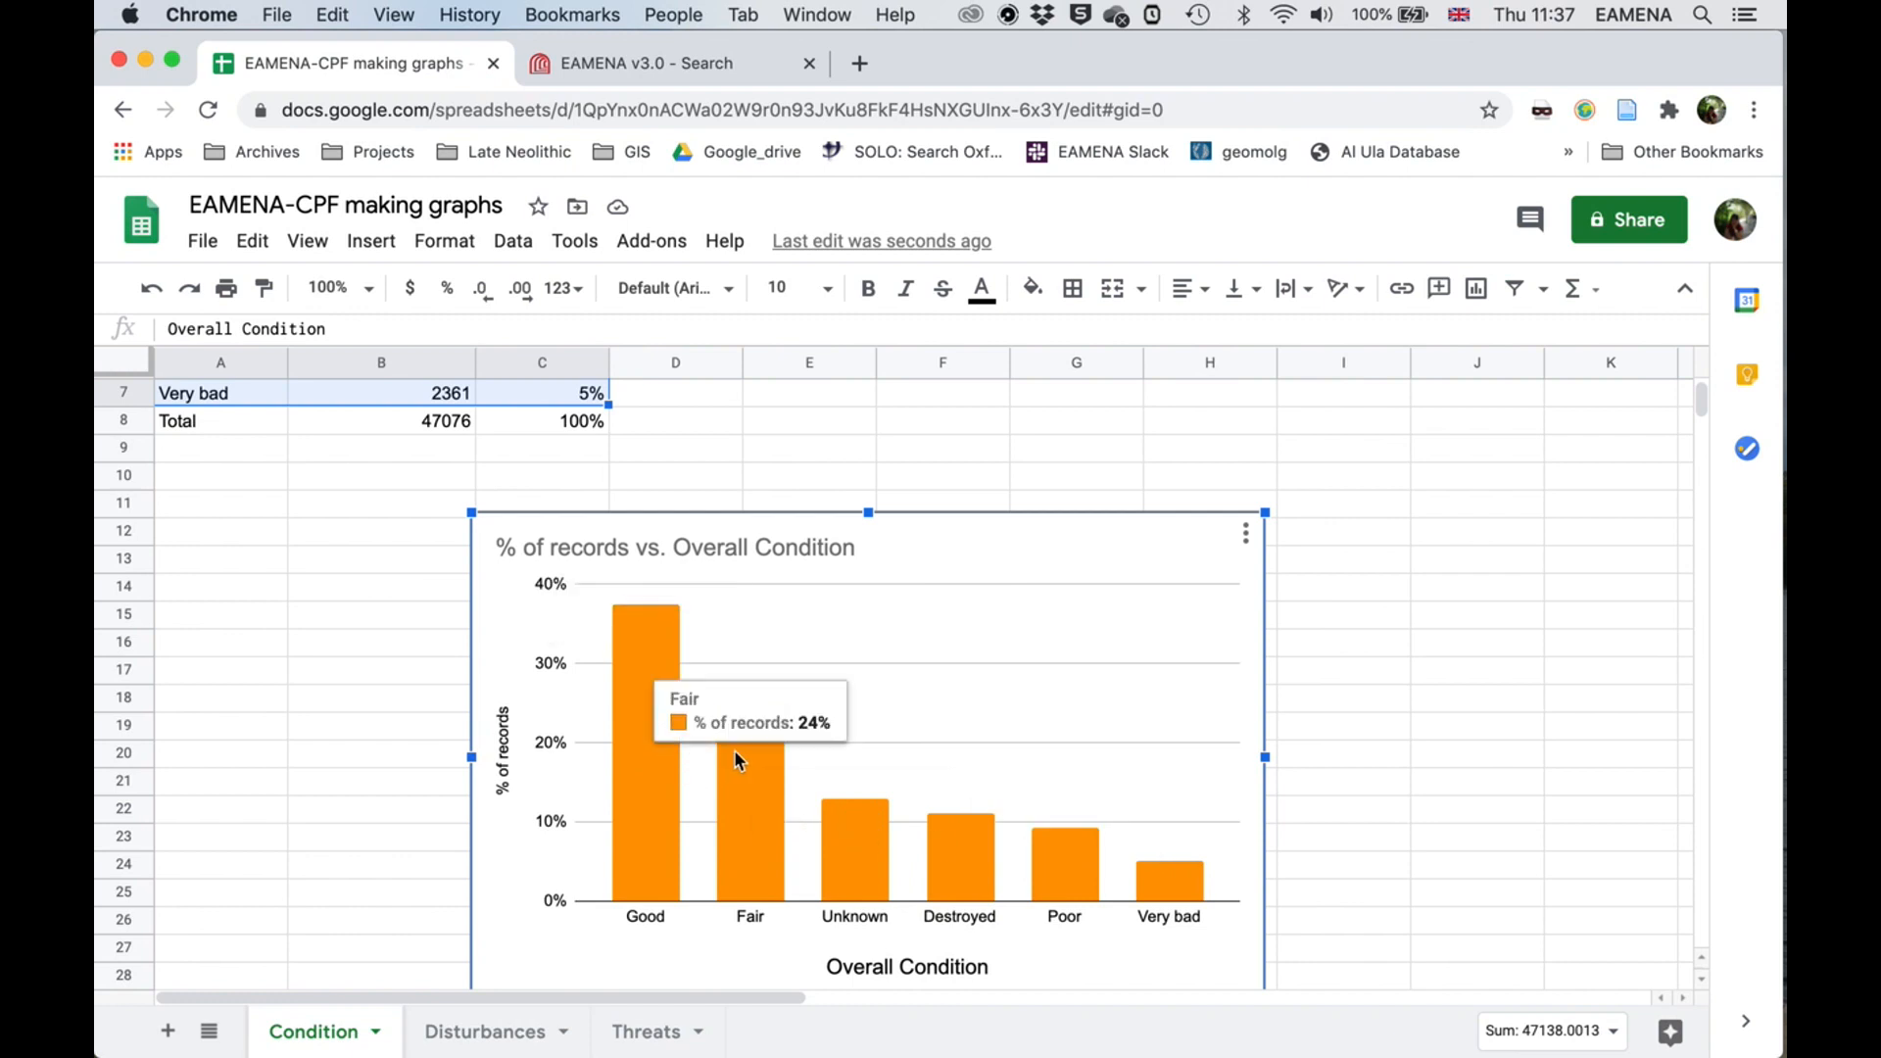
click(149, 291)
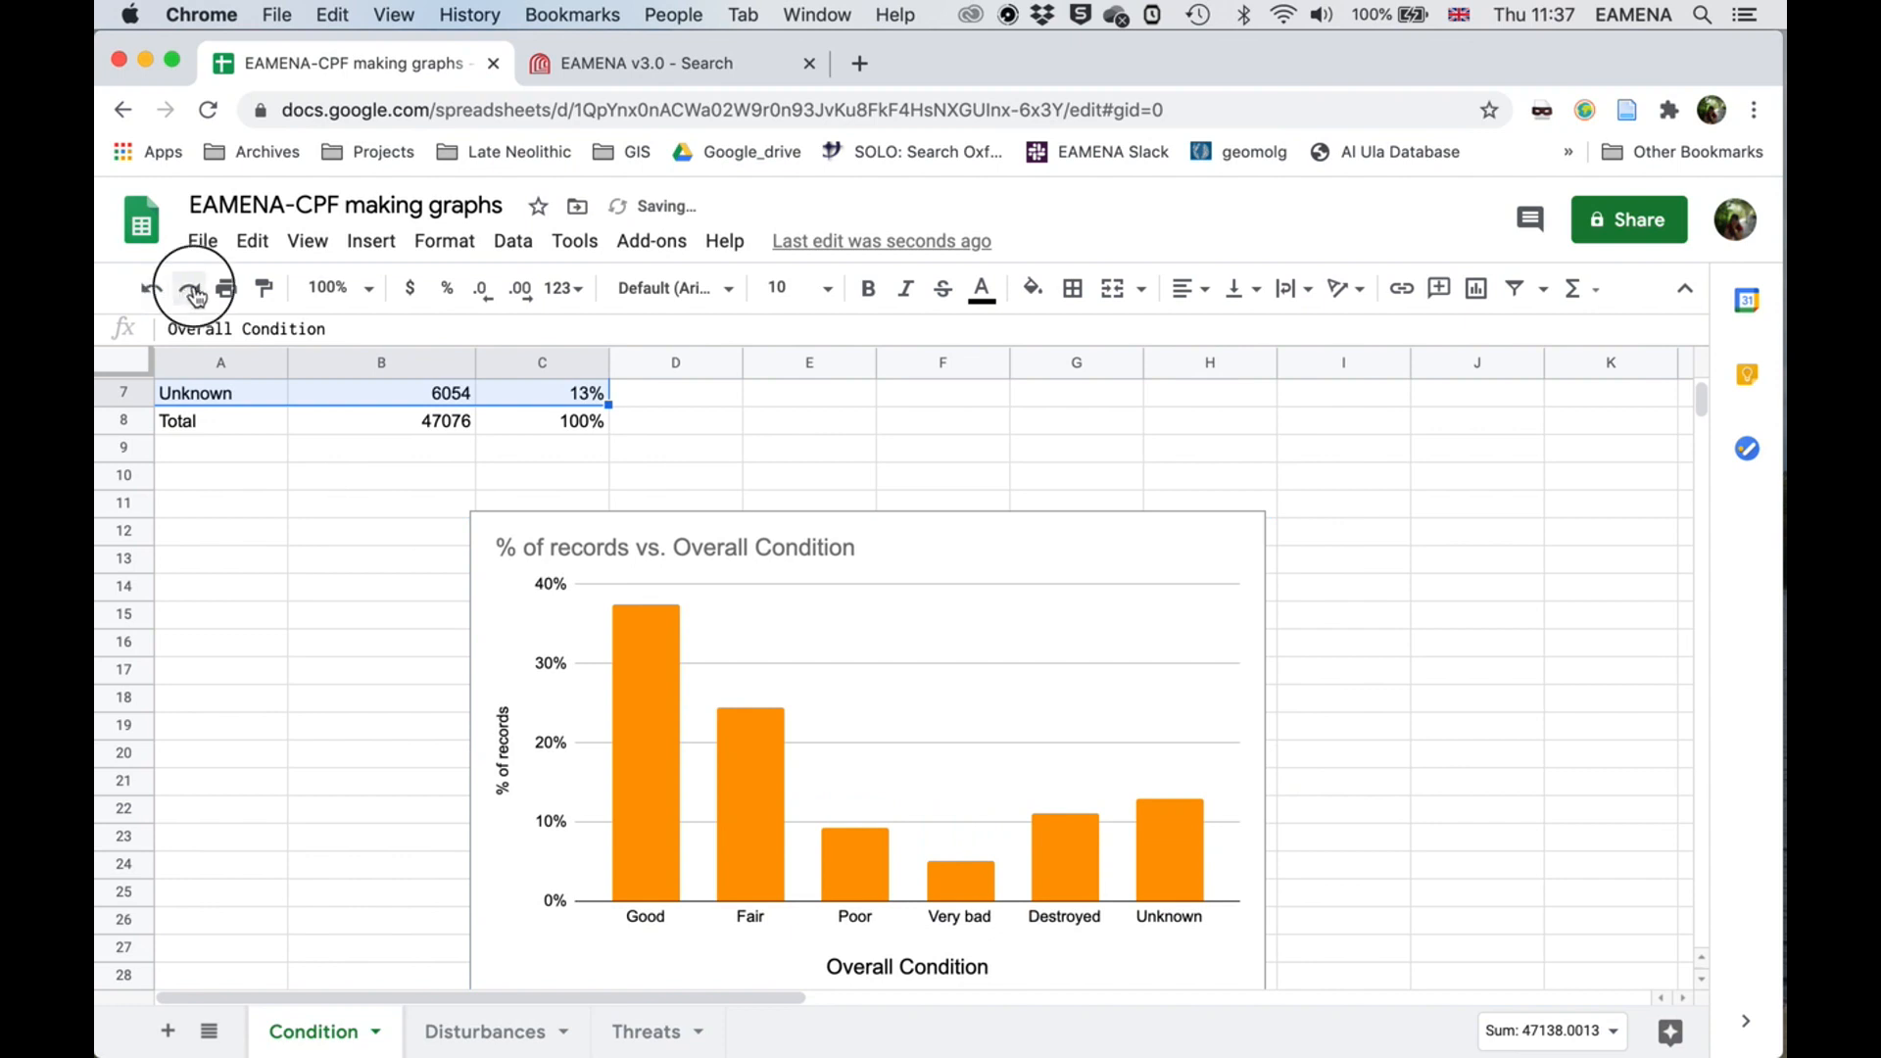
click(192, 291)
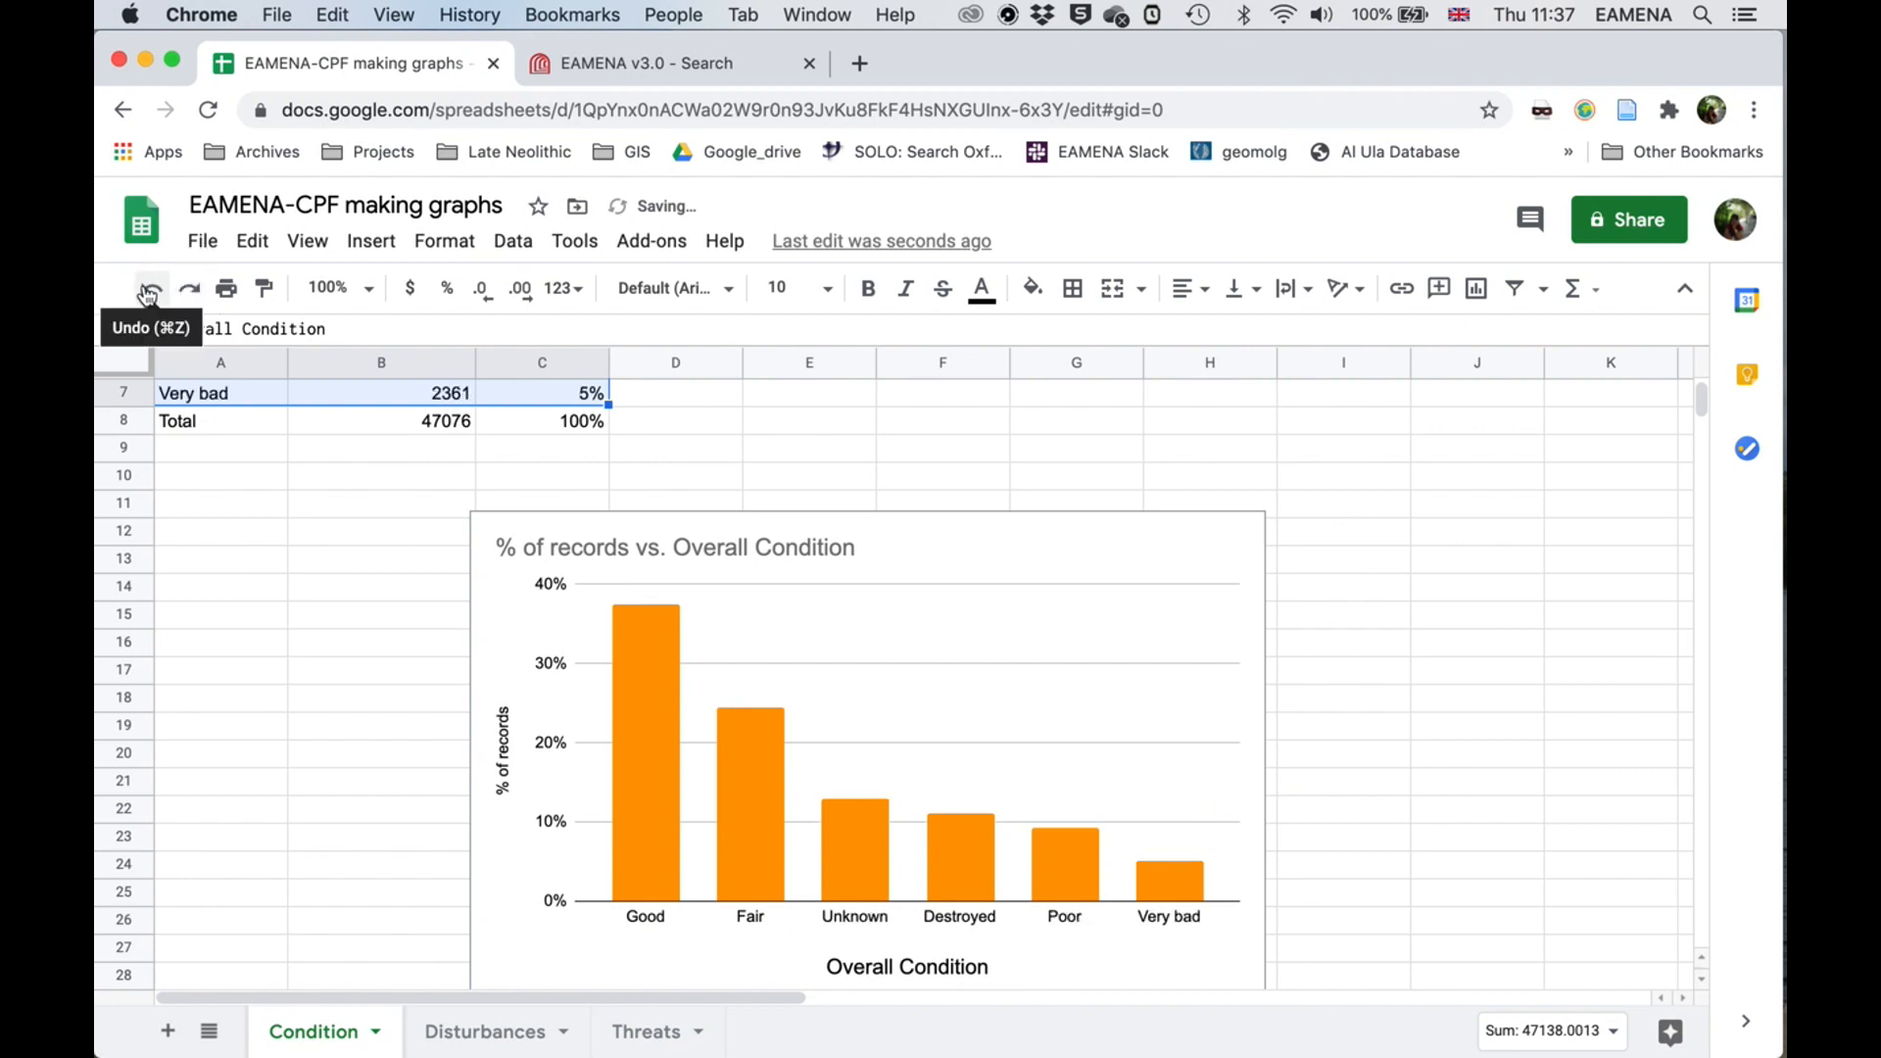
click(149, 291)
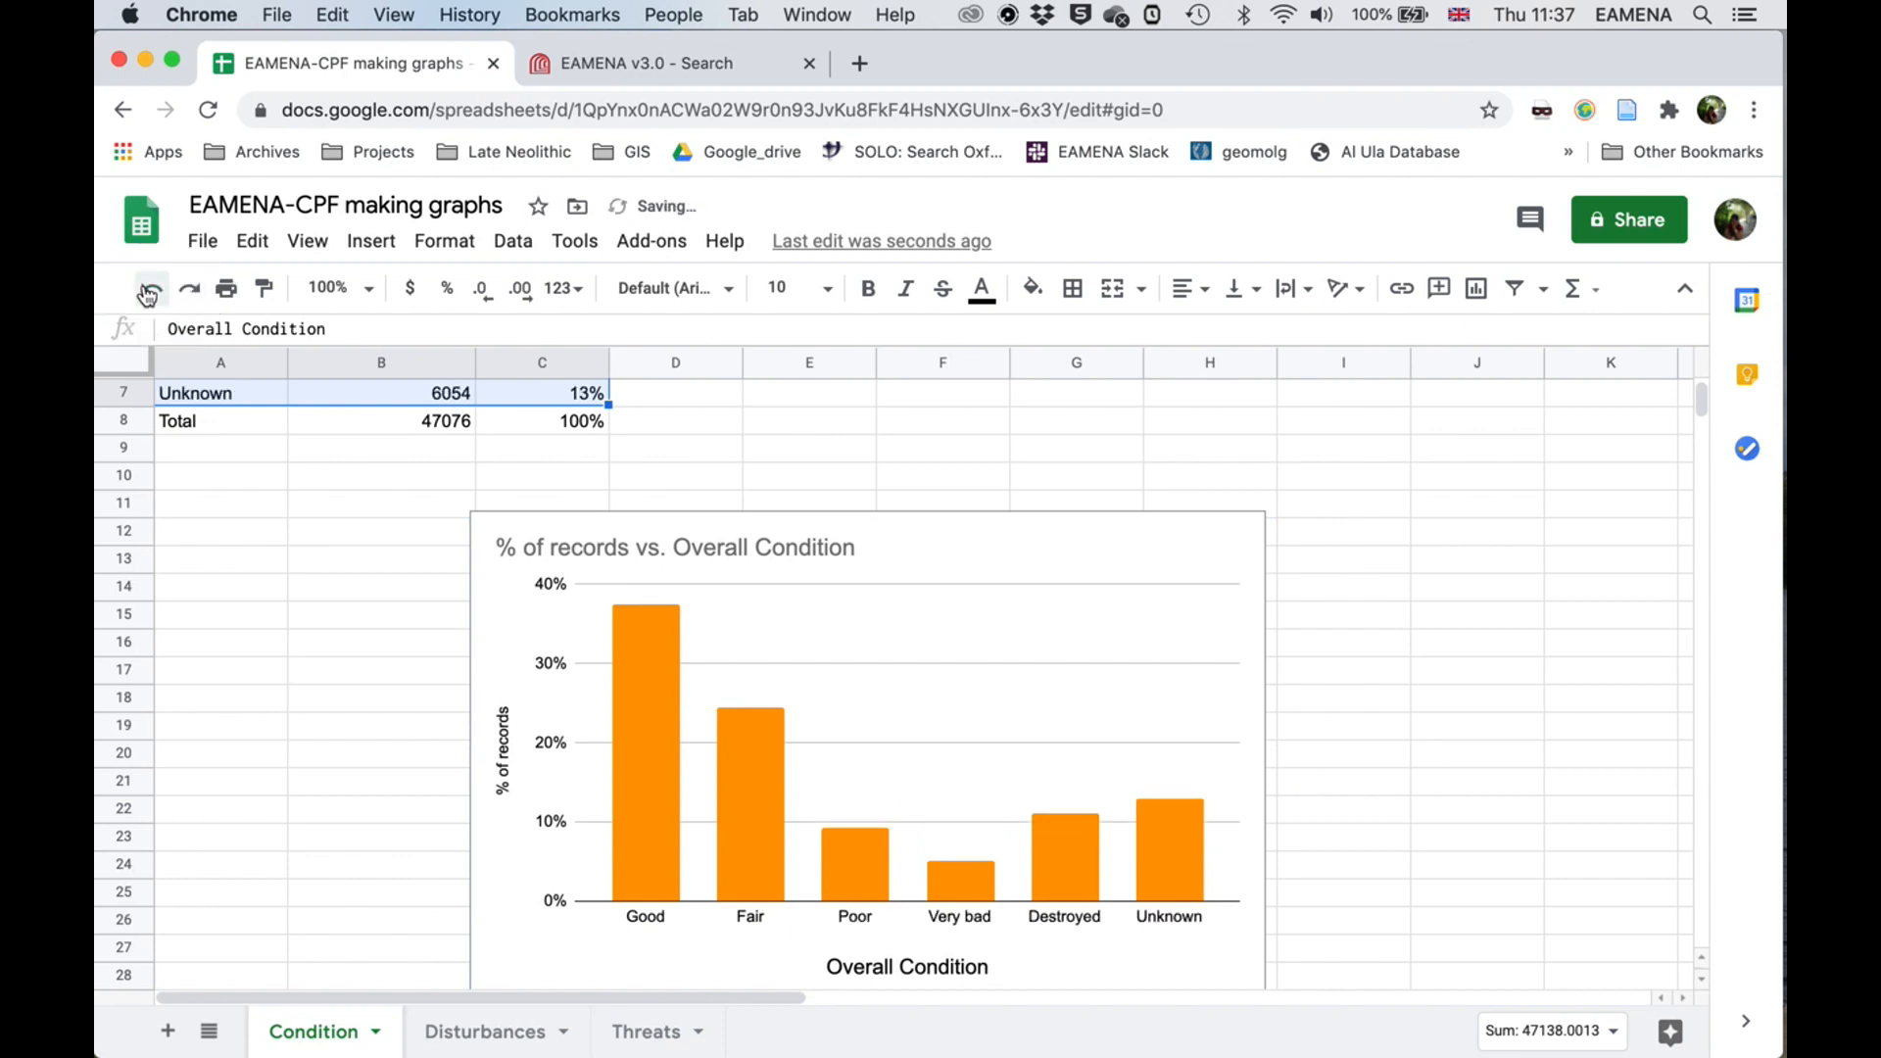